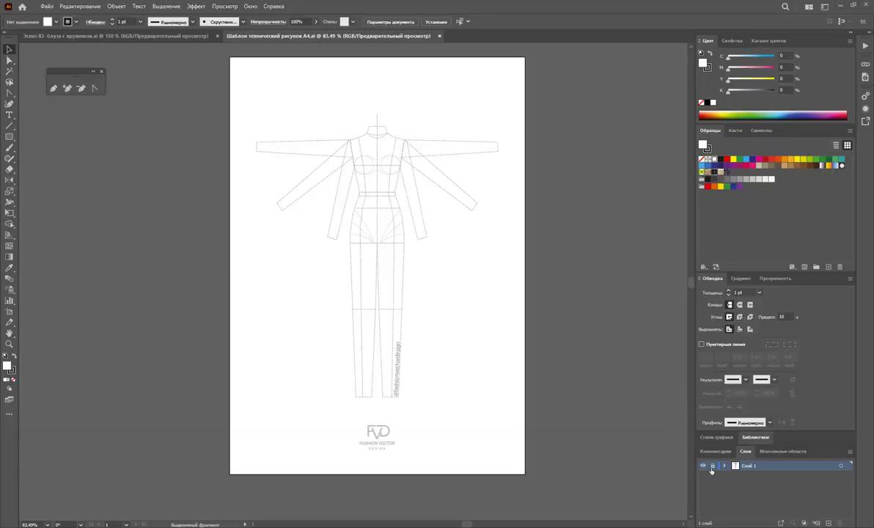
Step: Delete the left sleeve from the figure template with the Direct Selection tool
drag(440, 101, 424, 247)
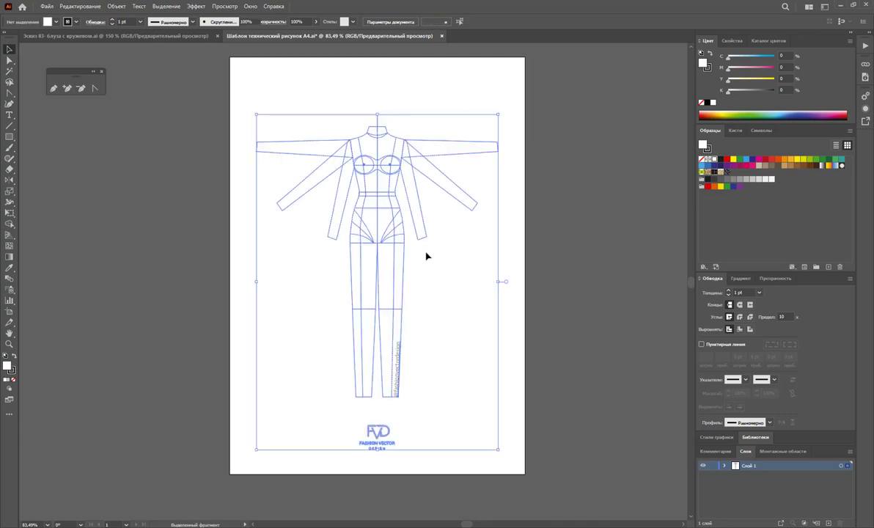
click(408, 281)
click(10, 59)
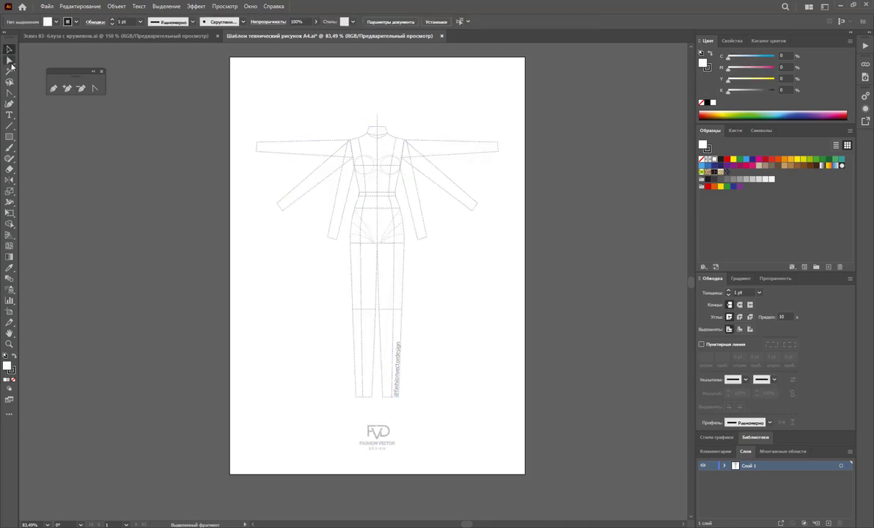
drag(253, 97, 338, 236)
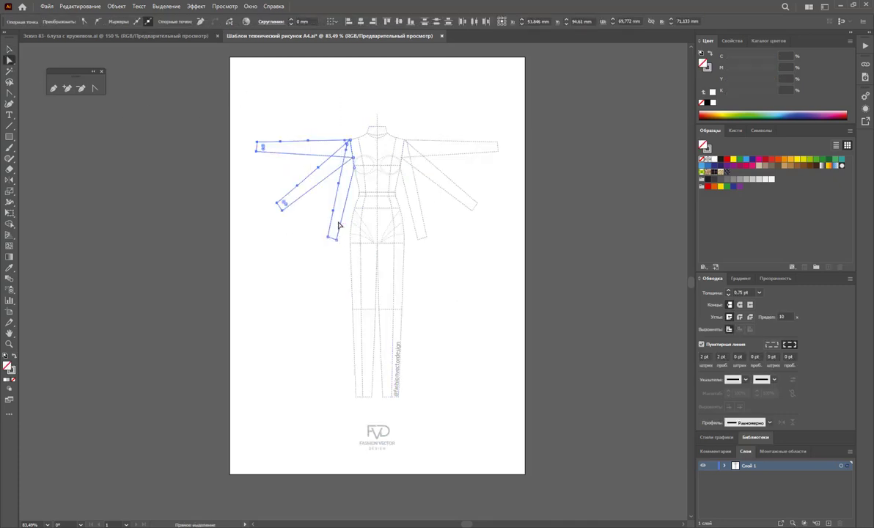
key(Delete)
mouse_move(489, 91)
mouse_down()
mouse_move(452, 217)
mouse_move(489, 103)
mouse_up()
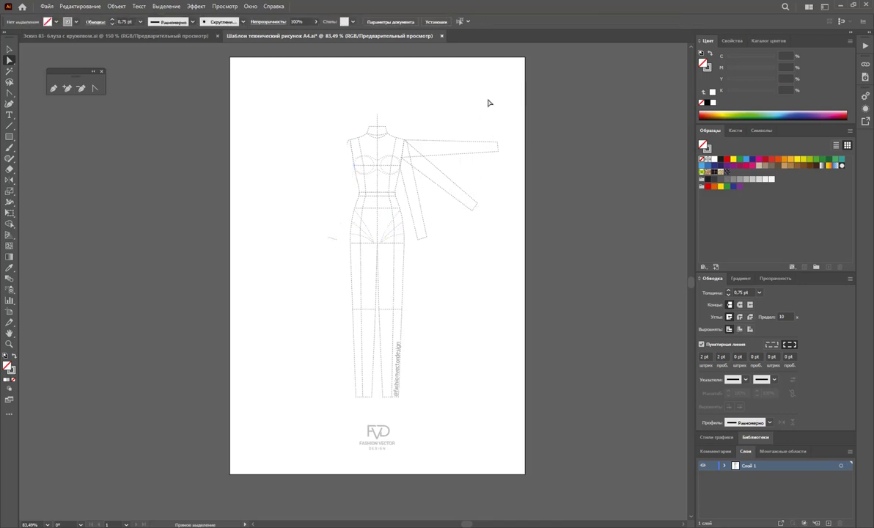
key(ctrl+z)
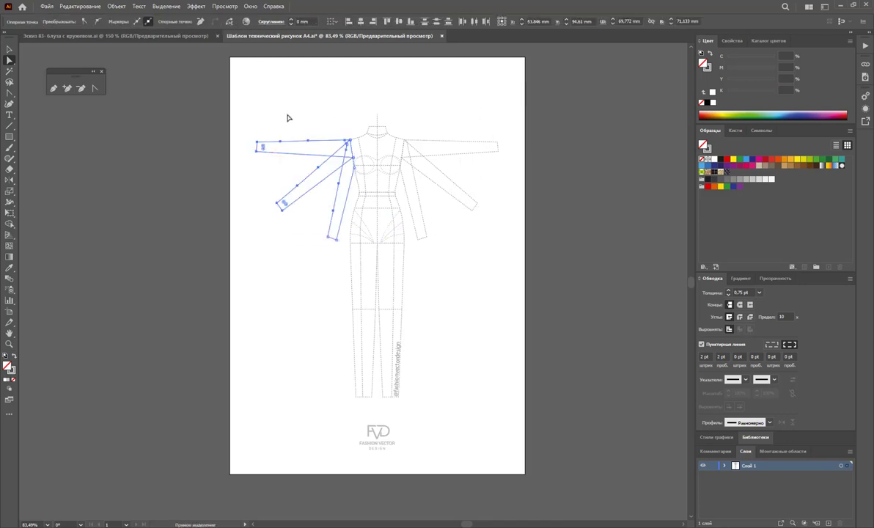
key(Delete)
Step: Delete the right sleeve and select the remaining armless figure
drag(469, 102, 420, 246)
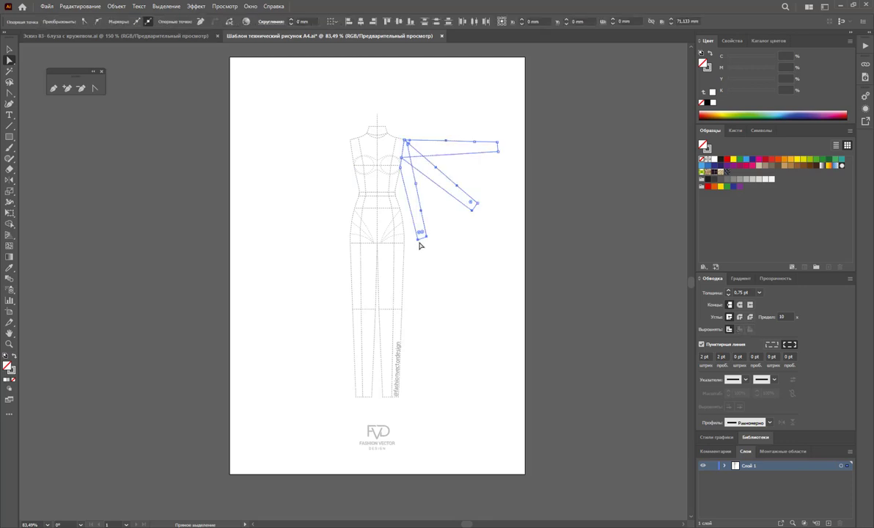
key(Delete)
key(Delete)
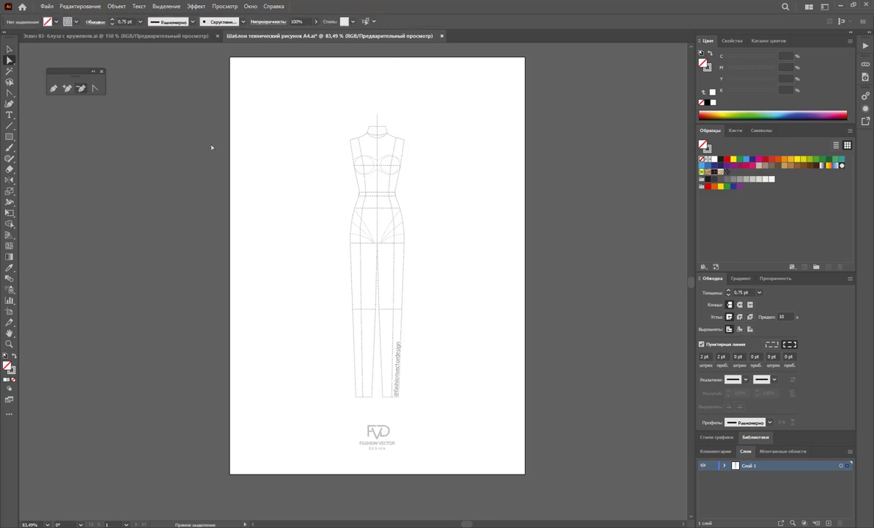
drag(301, 94, 432, 392)
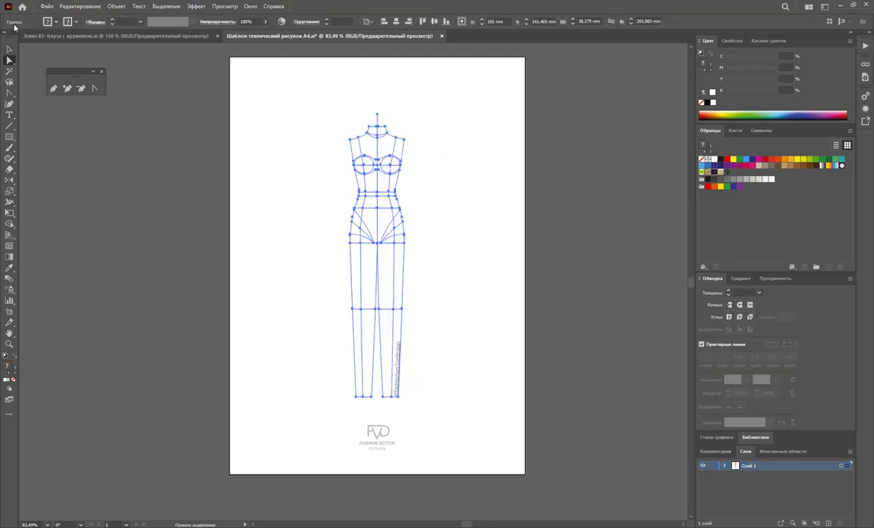
Step: Drag the armless figure leftward on the page, then deselect it
click(9, 50)
drag(379, 211, 319, 207)
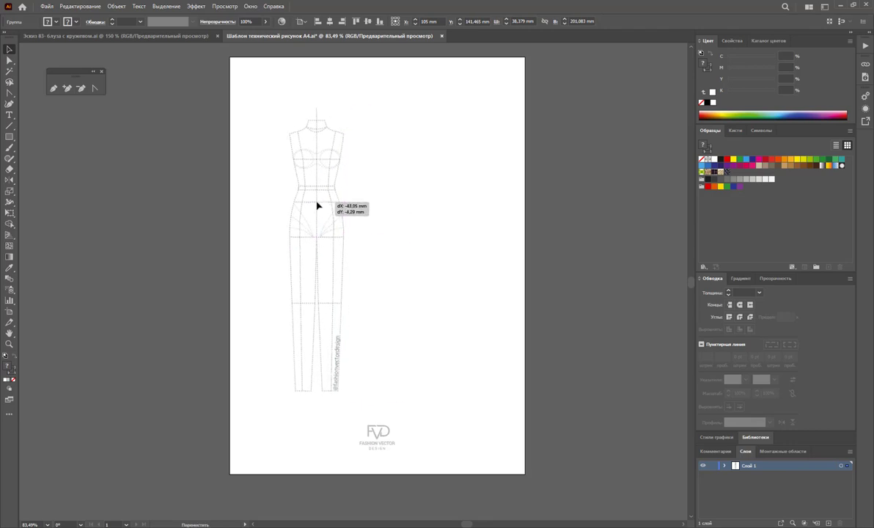
drag(319, 208, 321, 208)
click(398, 233)
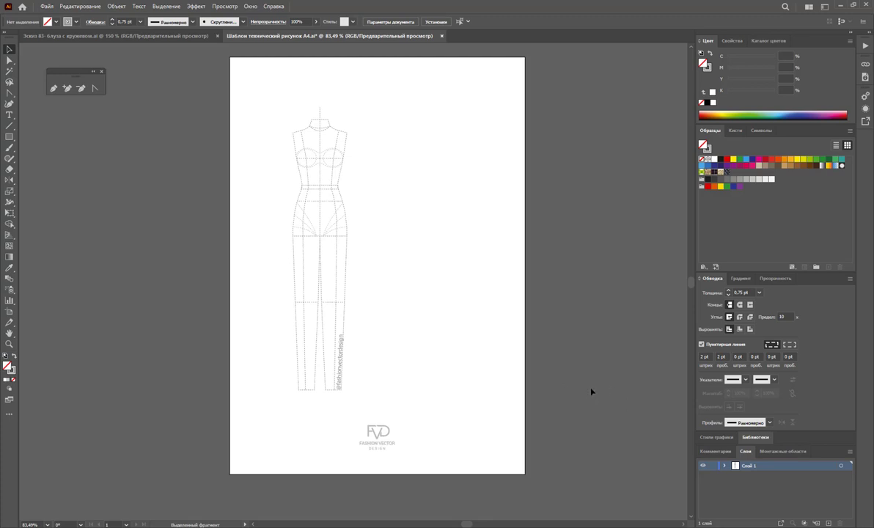
Step: Lock Слой 1, add a new layer, and set a 1 pt solid default-coloured stroke
click(712, 466)
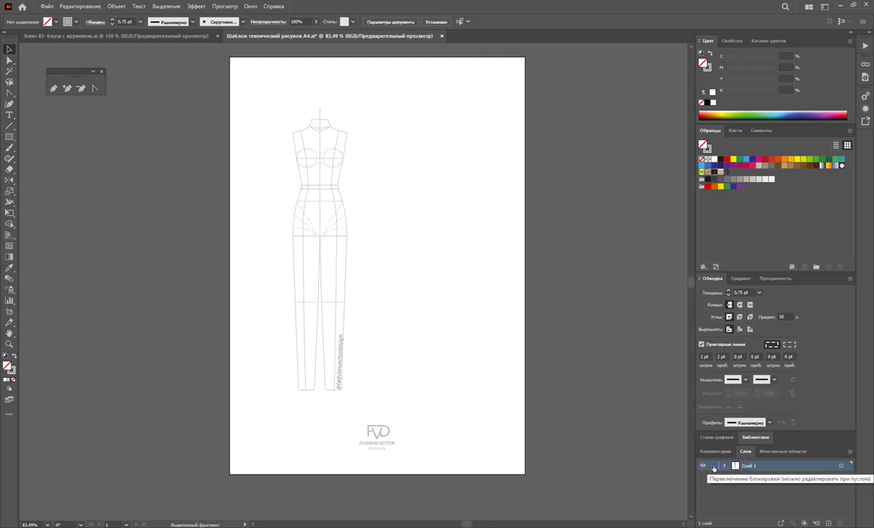
click(828, 523)
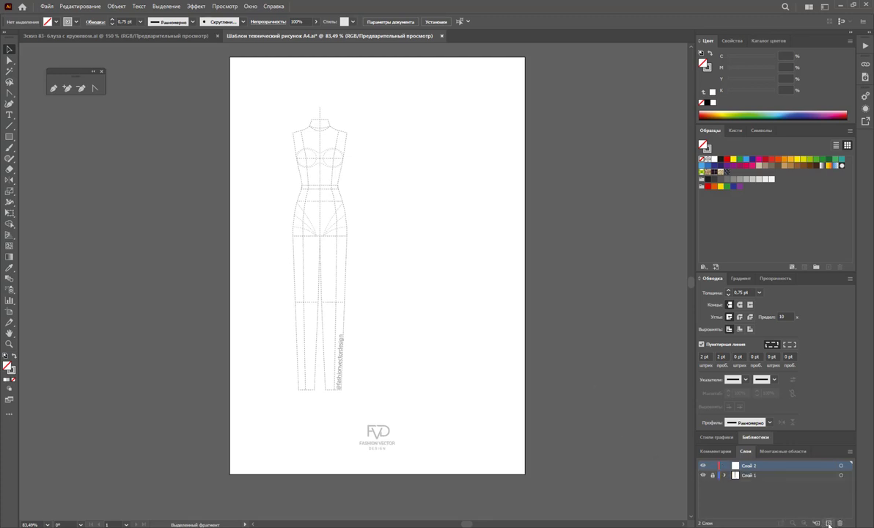
click(760, 292)
click(719, 313)
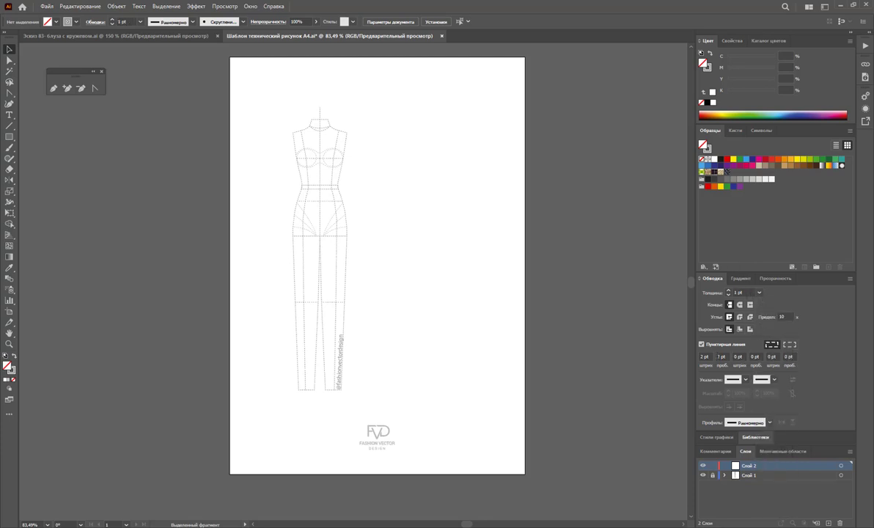
click(701, 344)
key(d)
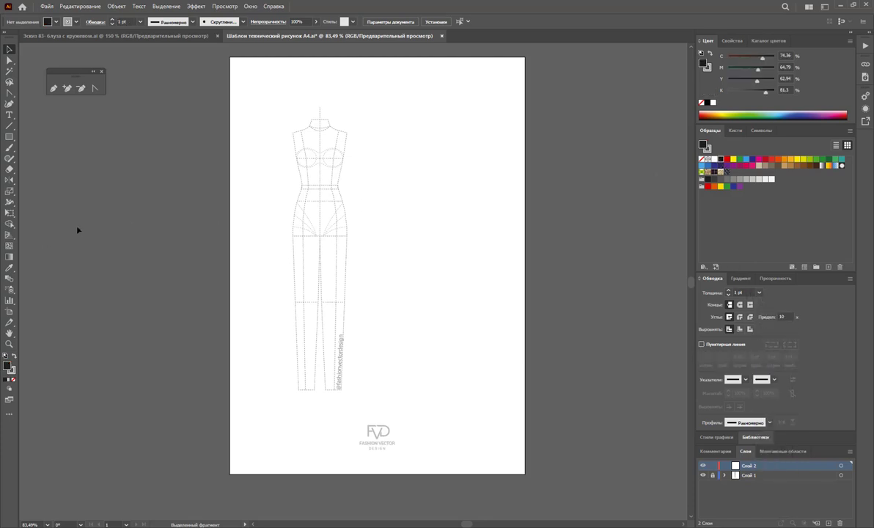
Step: Zoom in and draw an unfilled rectangular waistband across the figure's waist with the Pen
click(11, 345)
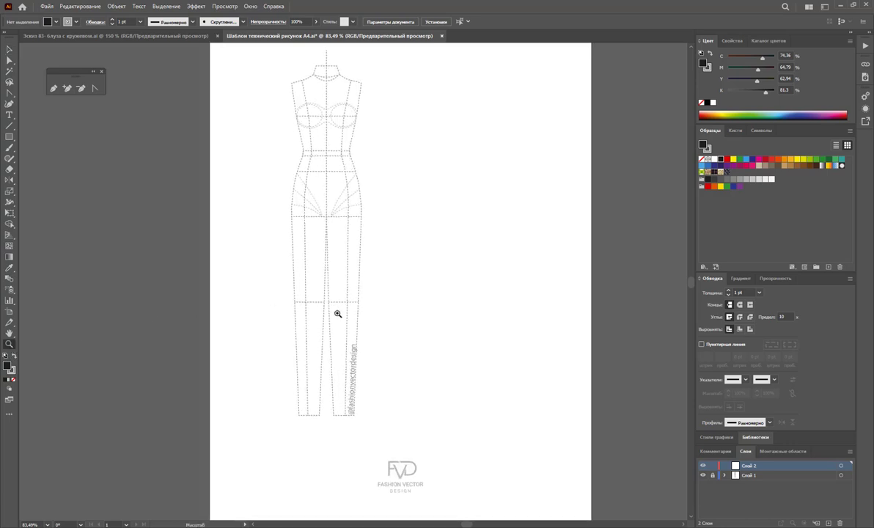
drag(297, 300, 373, 302)
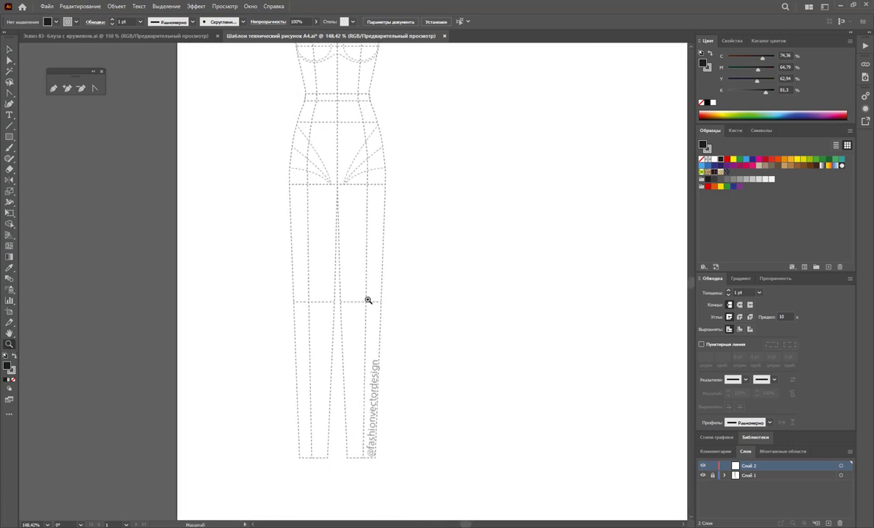
click(54, 89)
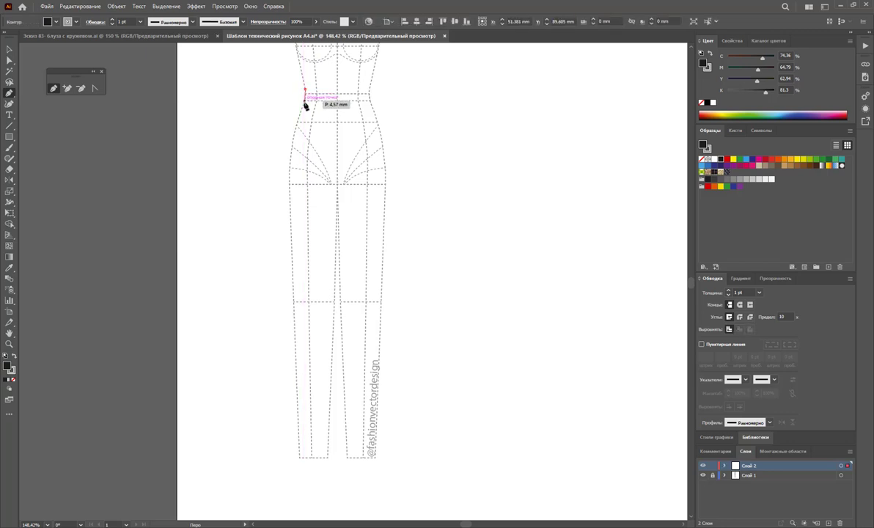
click(305, 96)
click(369, 102)
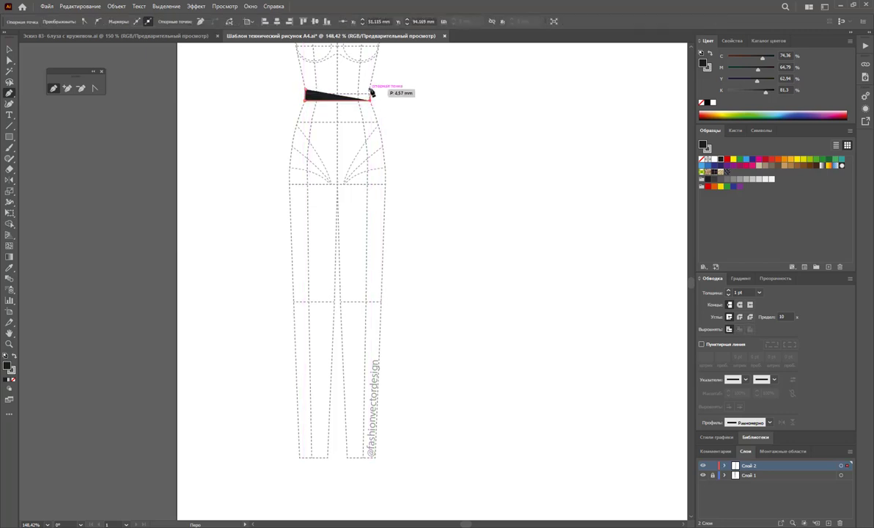
click(370, 89)
click(305, 100)
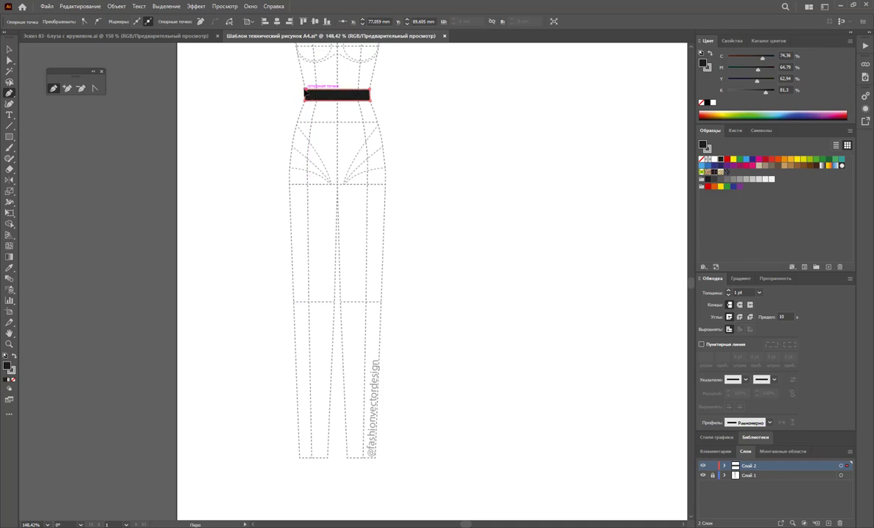
click(14, 357)
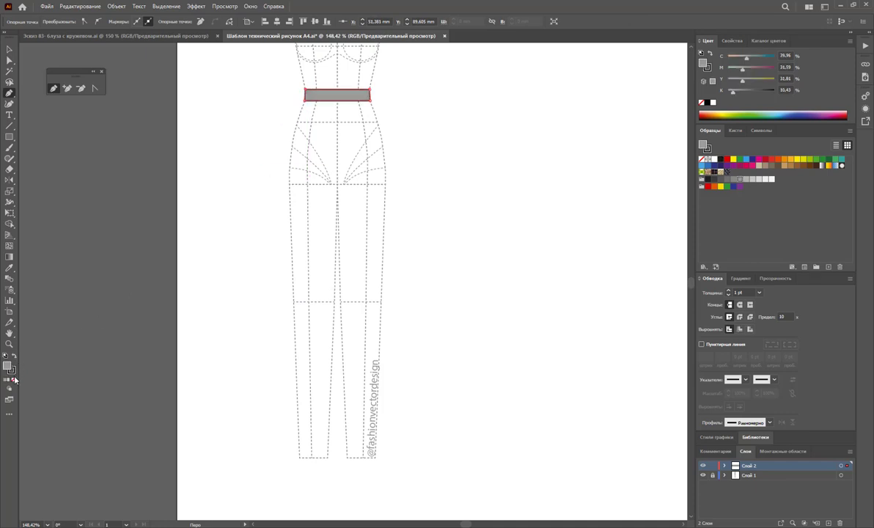
click(10, 50)
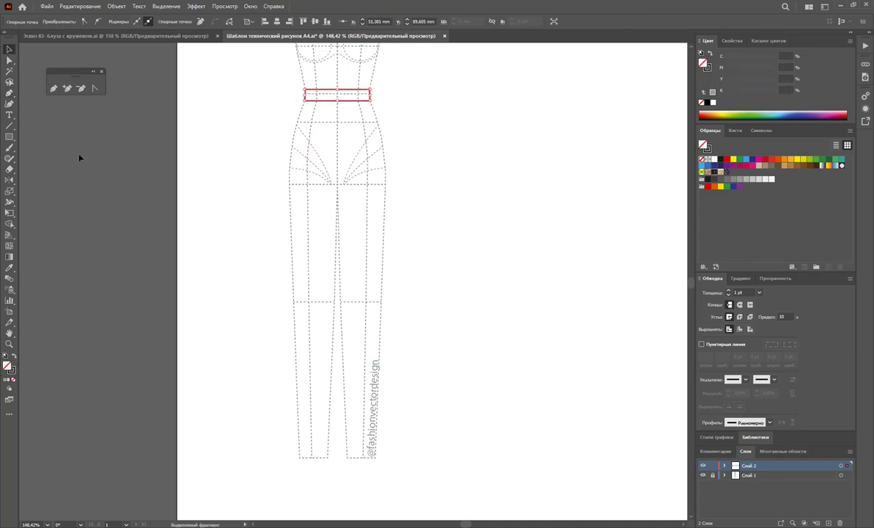
click(88, 180)
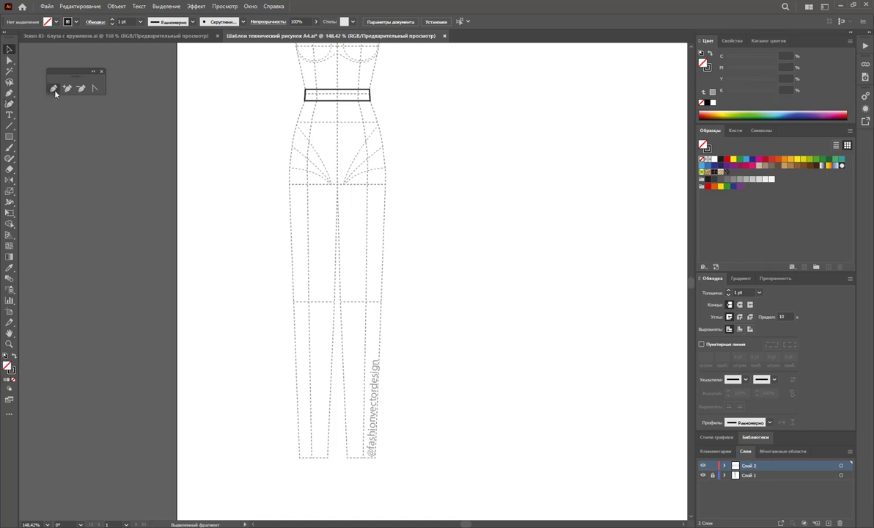
Step: Draw a closed right trouser-leg outline from waistband to tapered hem with a curved hip
key(p)
click(337, 101)
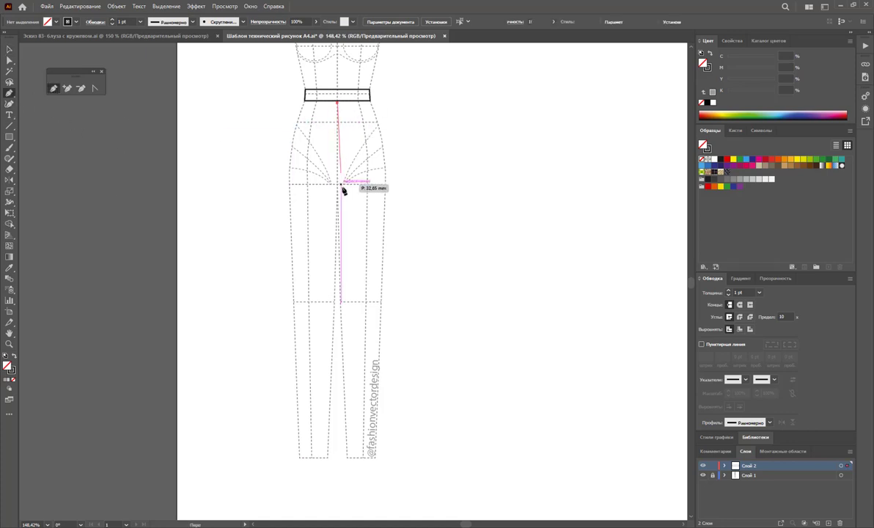
click(337, 183)
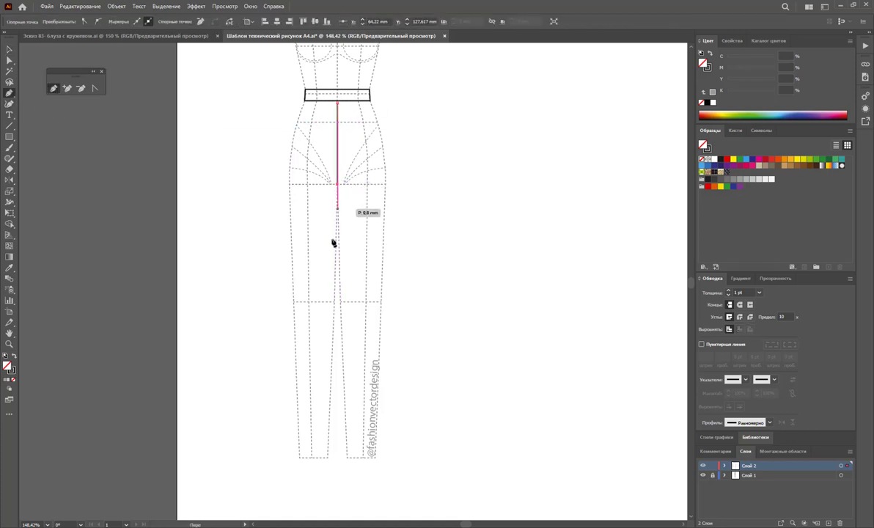
click(340, 308)
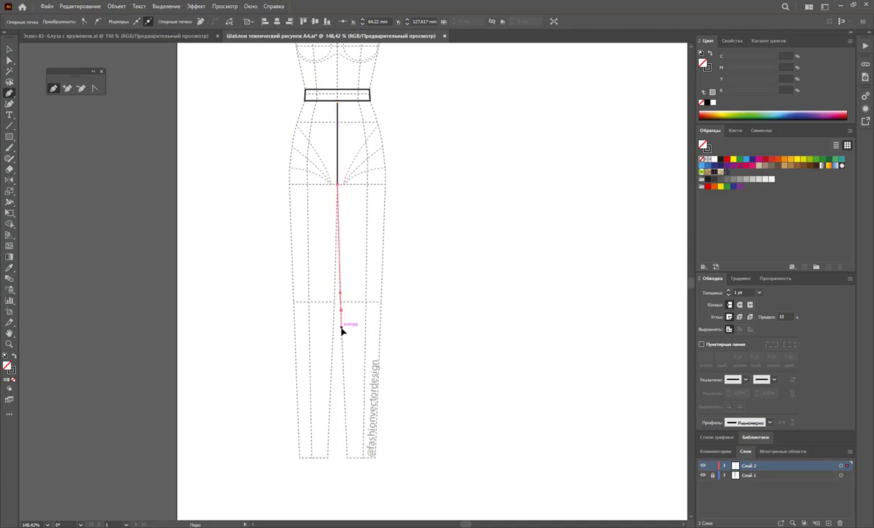
click(346, 457)
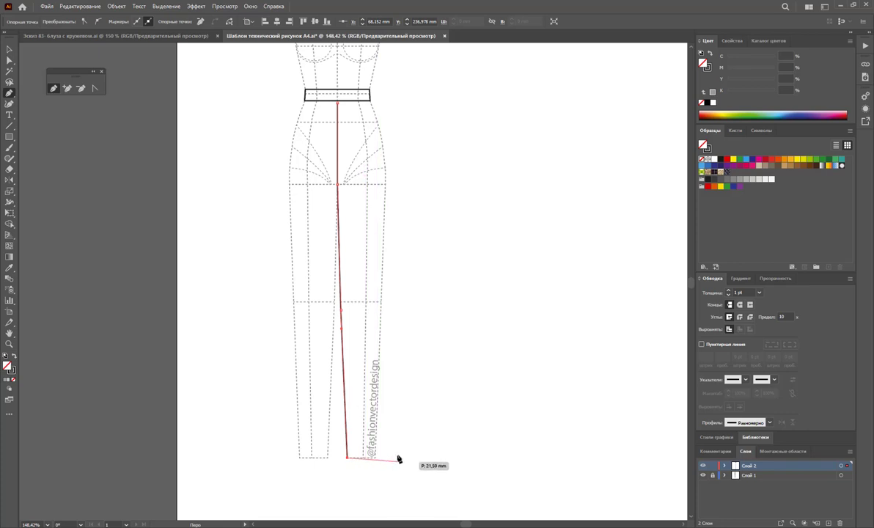
click(370, 457)
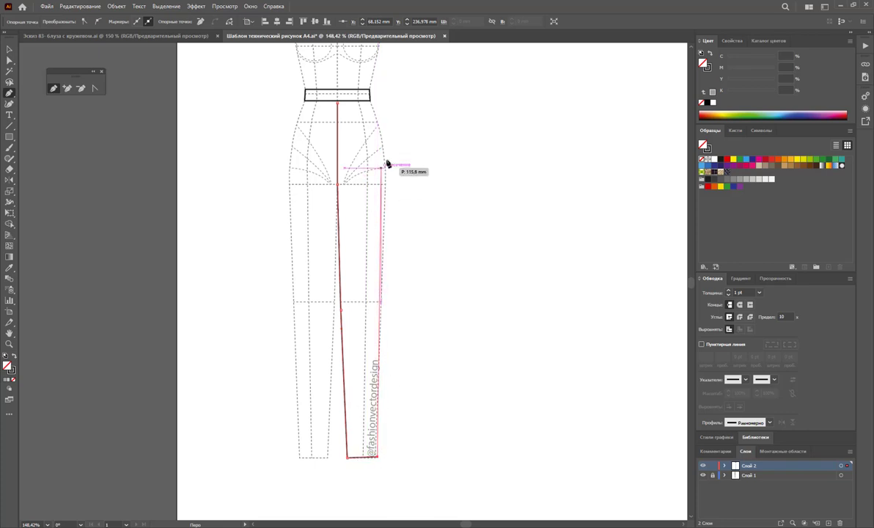
drag(390, 185, 391, 158)
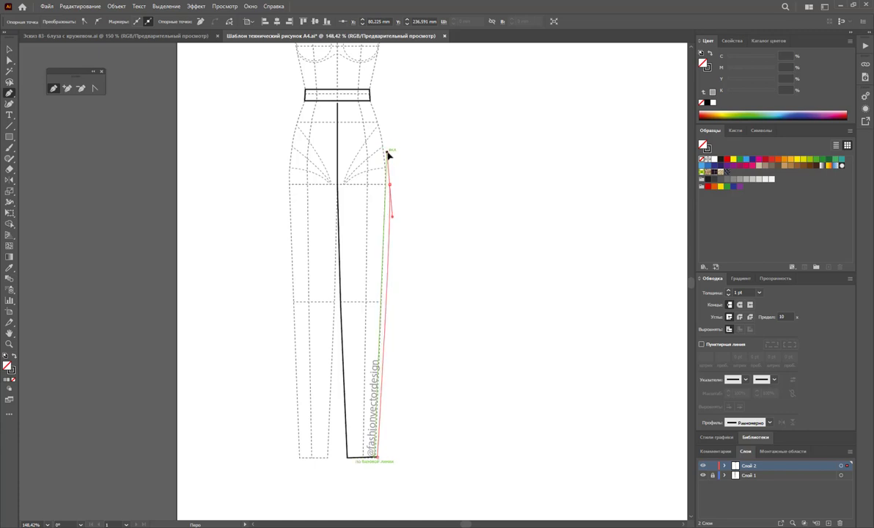
click(369, 93)
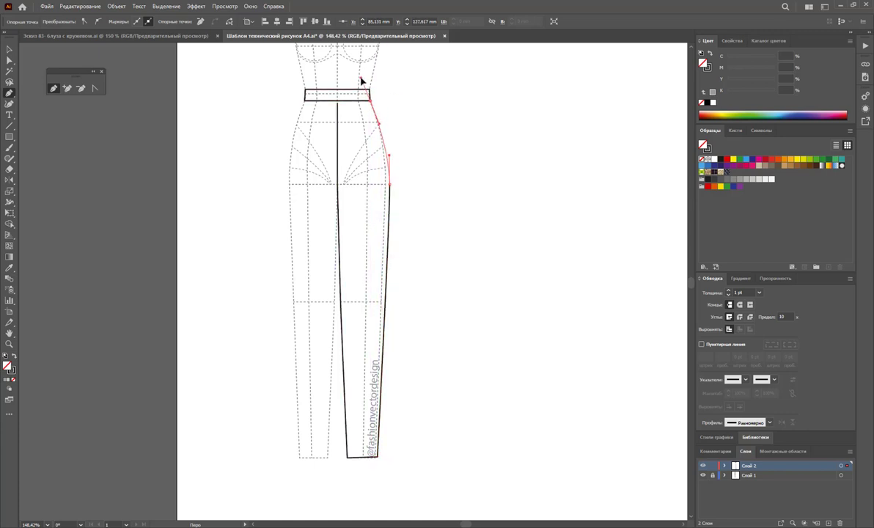
click(357, 93)
click(338, 101)
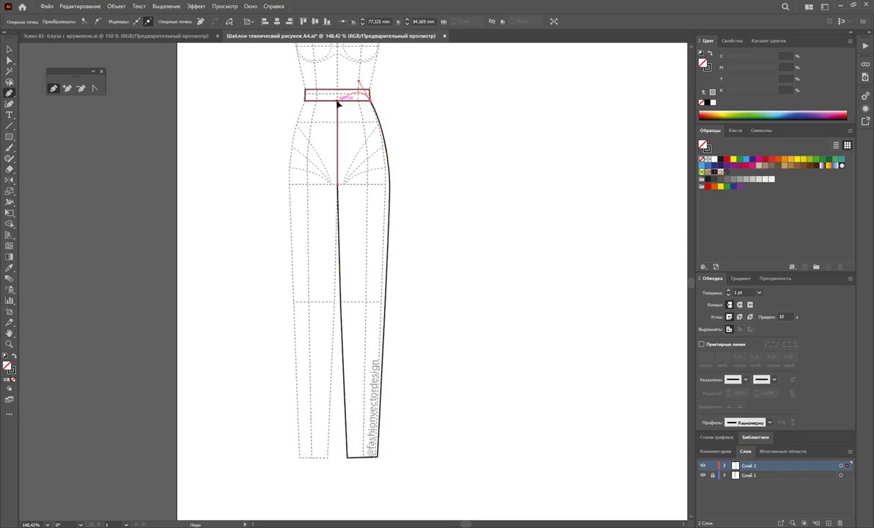
Step: Straighten the leg outline's top edge with the Anchor Point tool and adjust an anchor
click(95, 88)
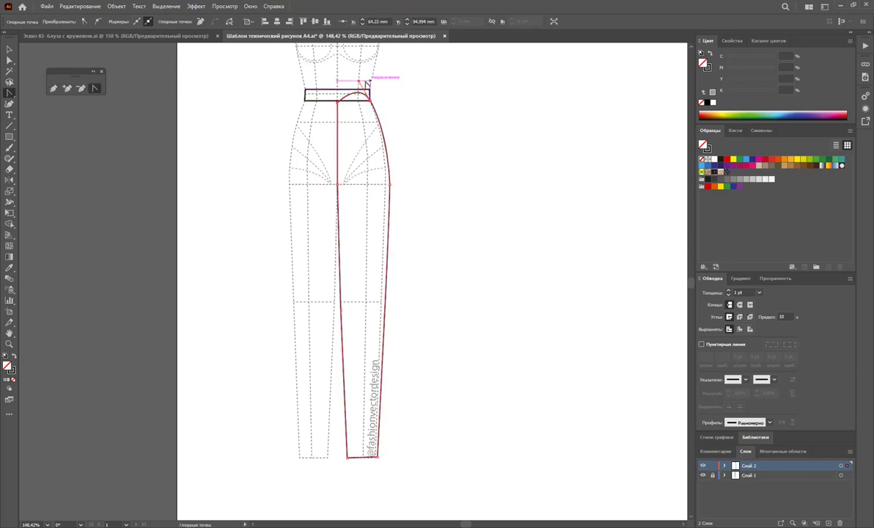
drag(360, 82, 338, 101)
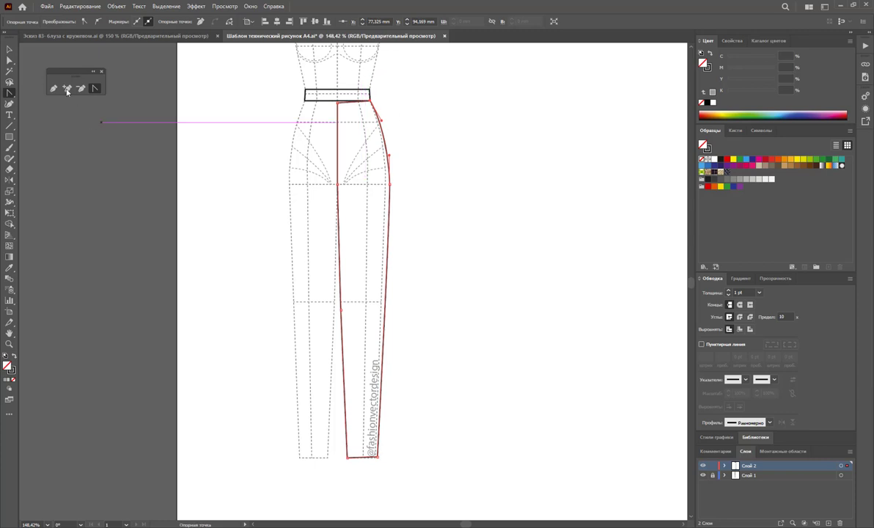
click(10, 60)
click(342, 107)
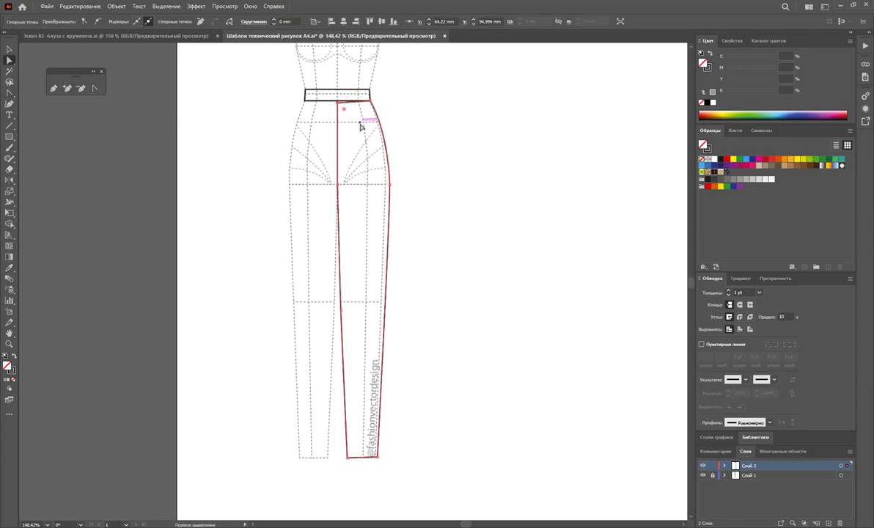
click(452, 177)
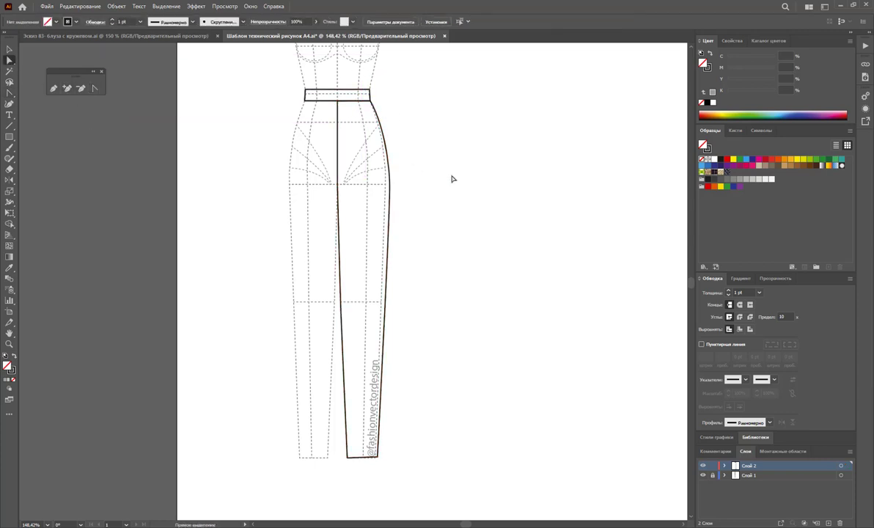
Step: Draw a closed angled panel from the waistband down past the hem and back
click(53, 88)
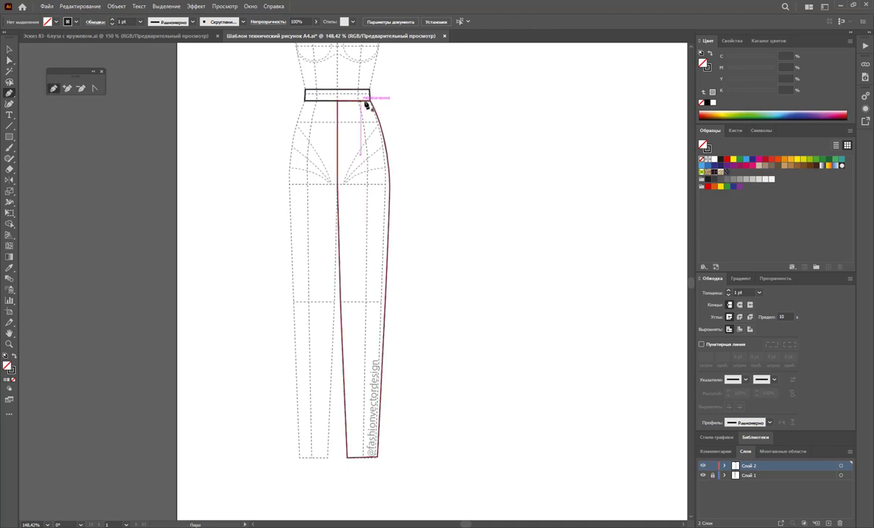
click(364, 100)
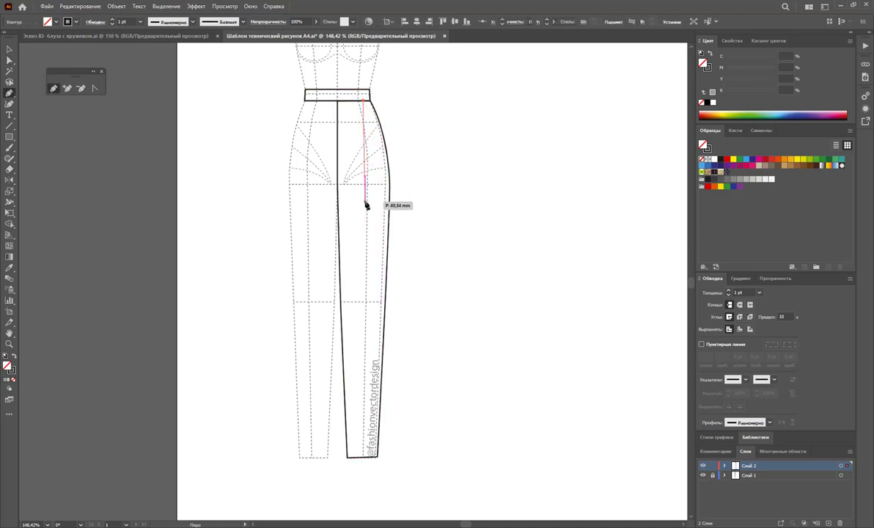
click(370, 253)
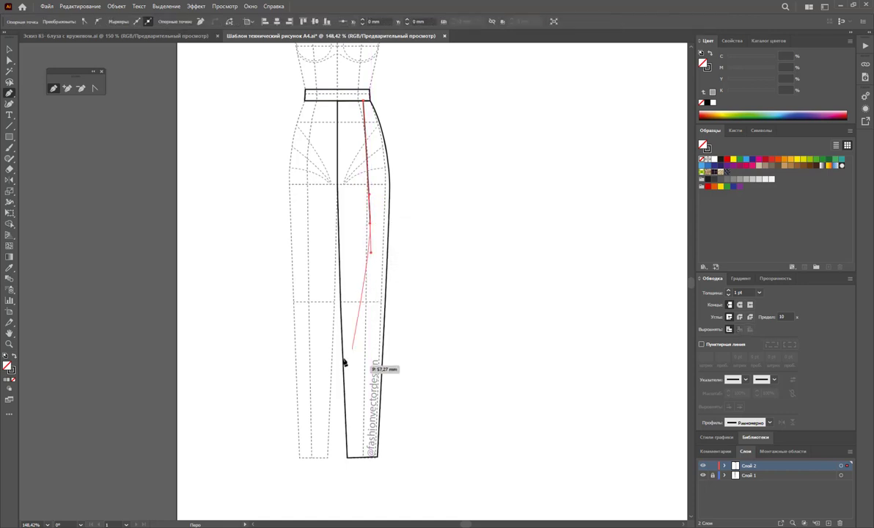
click(358, 477)
click(296, 301)
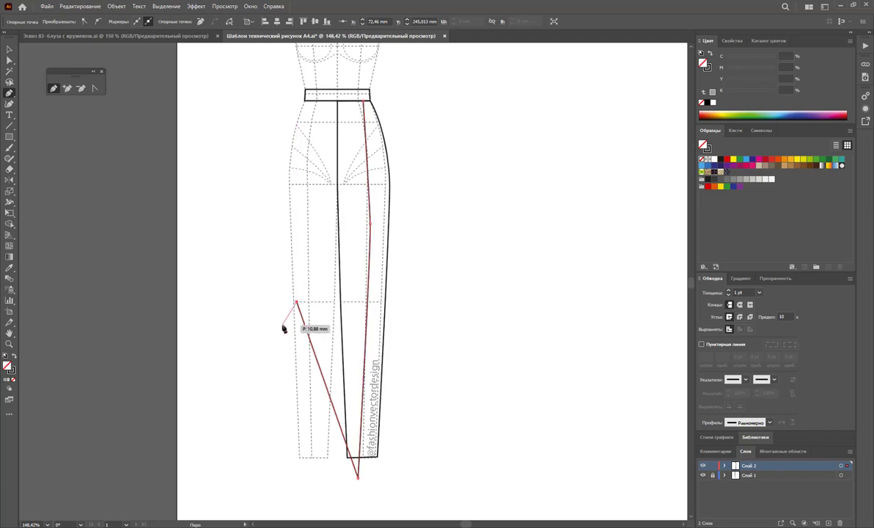
key(ctrl+z)
click(316, 448)
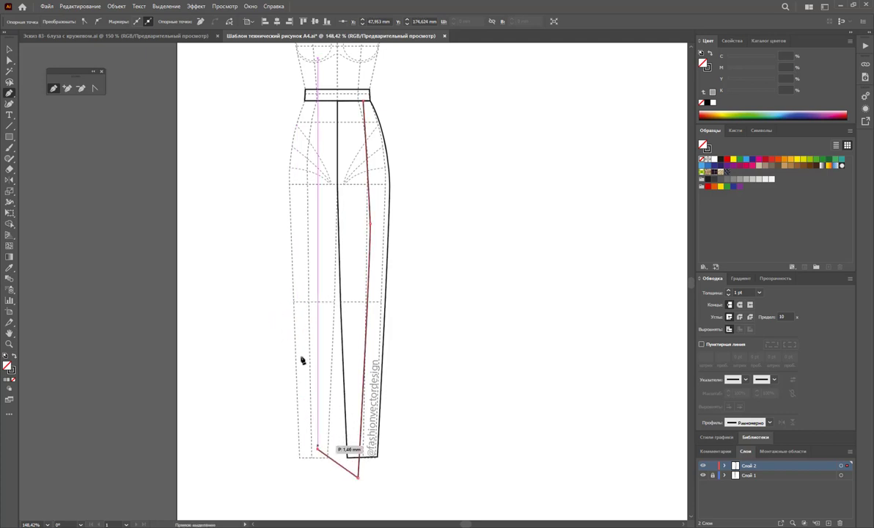
click(312, 112)
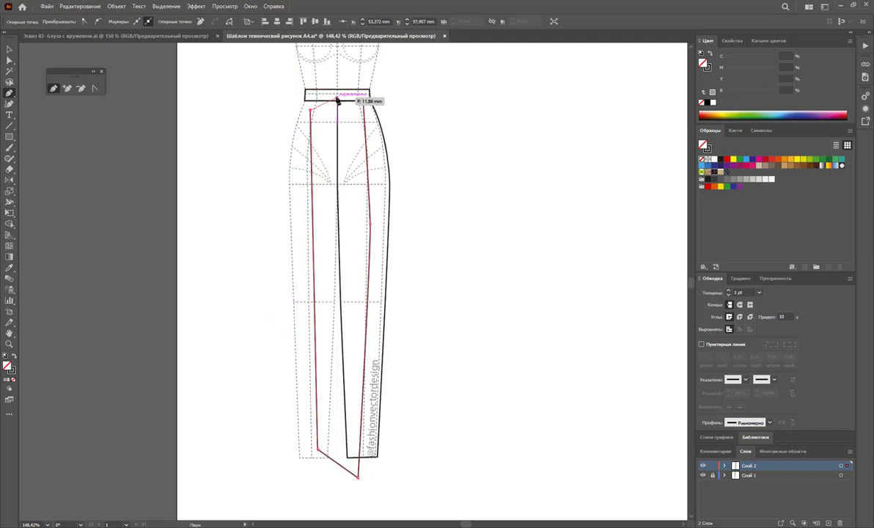
click(337, 96)
click(363, 101)
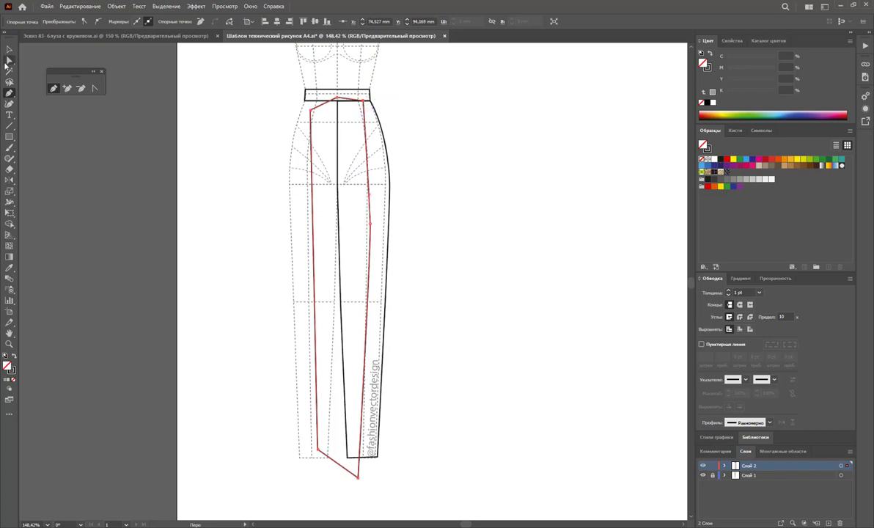
click(9, 49)
click(440, 235)
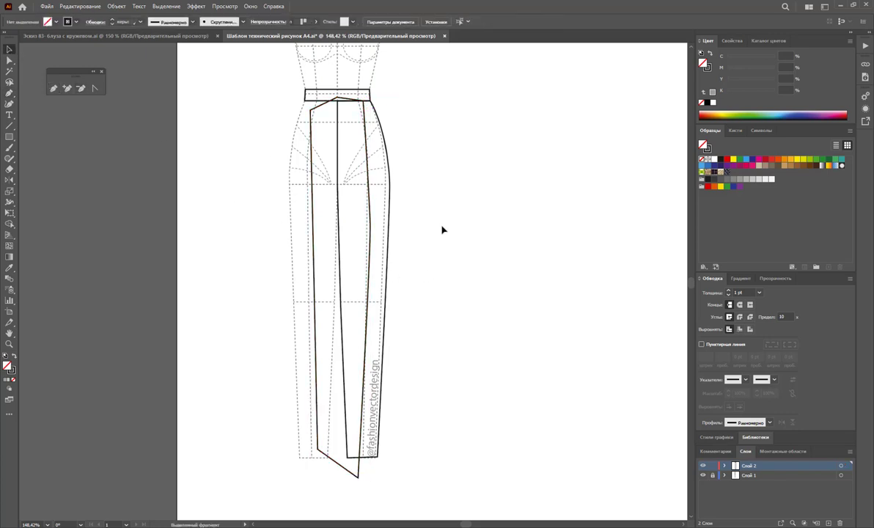
Step: Open the Pathfinder panel from the Window menu and select the trouser drawing
click(250, 7)
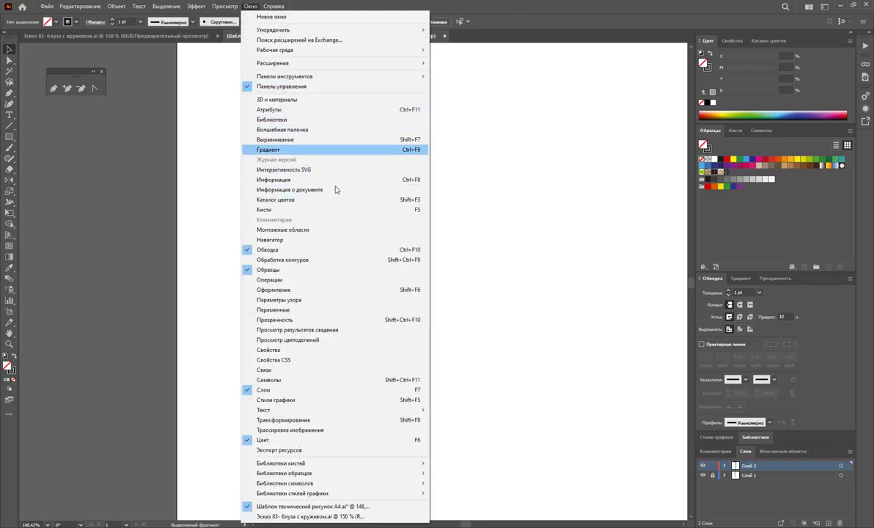
click(336, 261)
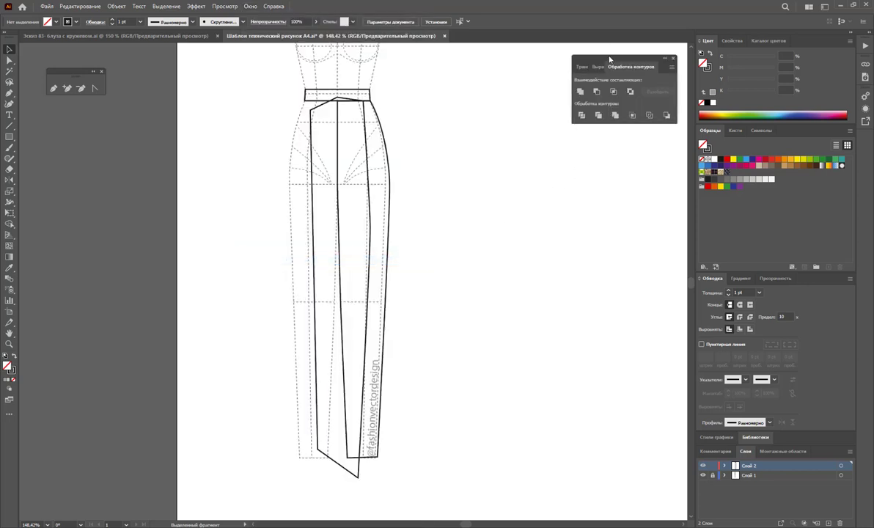
drag(609, 58, 530, 90)
drag(404, 242, 346, 278)
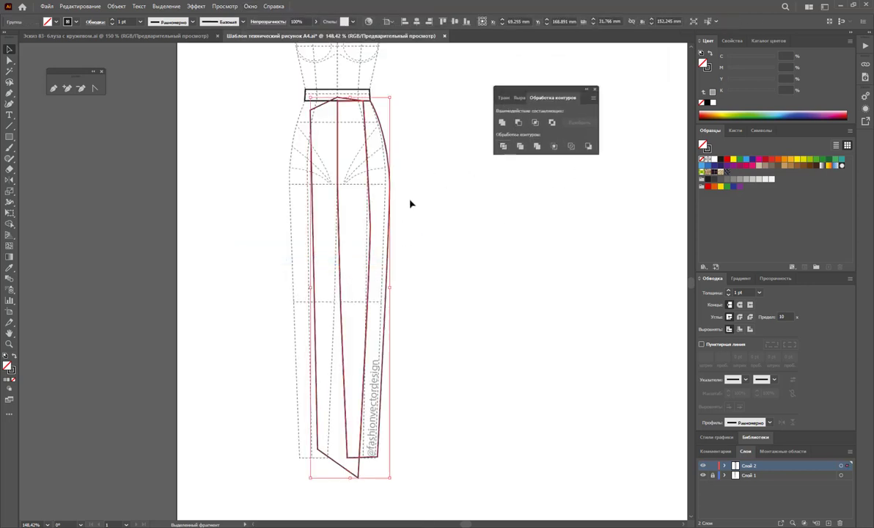
Step: Ungroup the trouser pieces, delete the angled overlay panel, and undo the side strip's accidental move
right_click(320, 181)
click(381, 269)
click(246, 237)
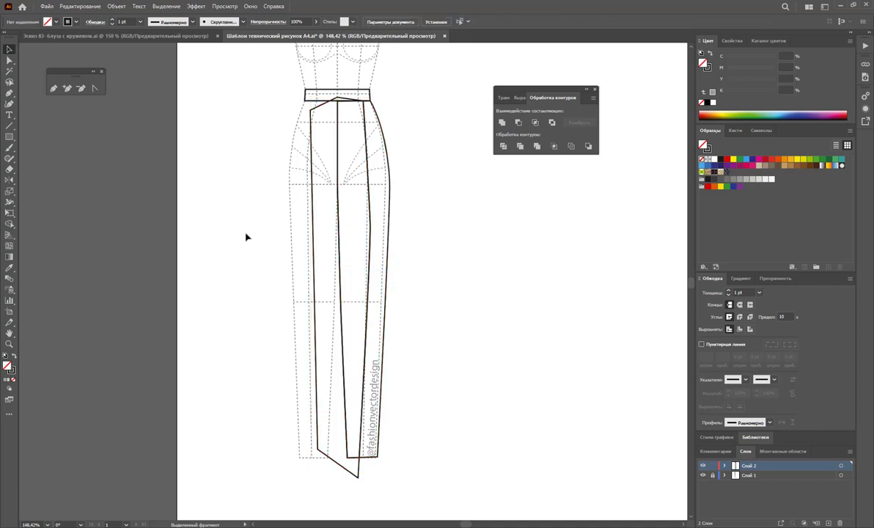
drag(261, 218, 316, 291)
key(Delete)
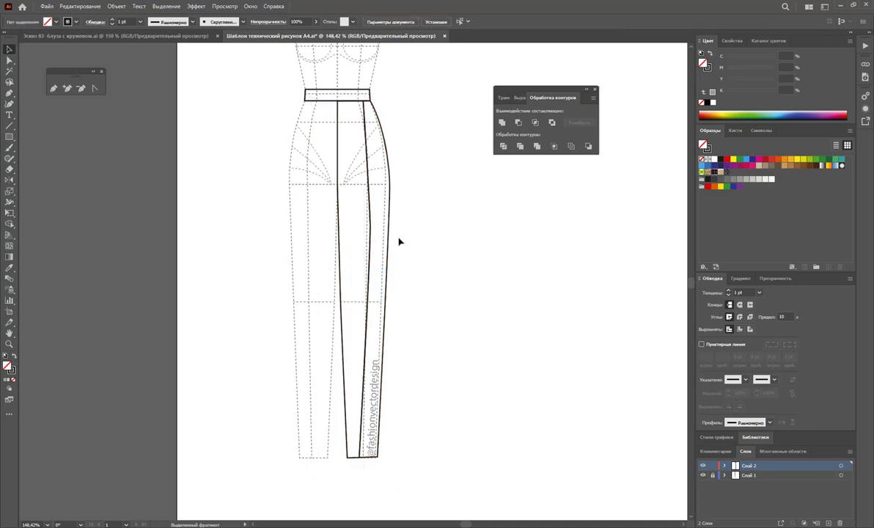
drag(390, 242, 434, 239)
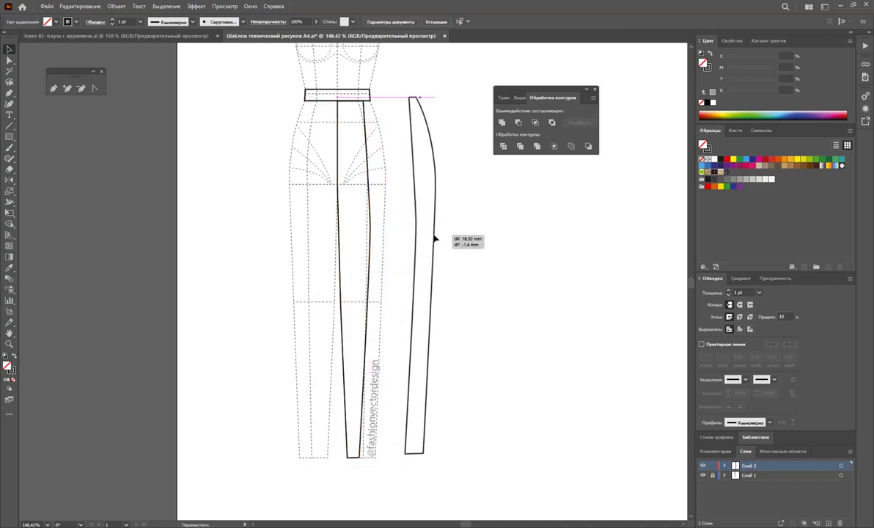
key(ctrl+z)
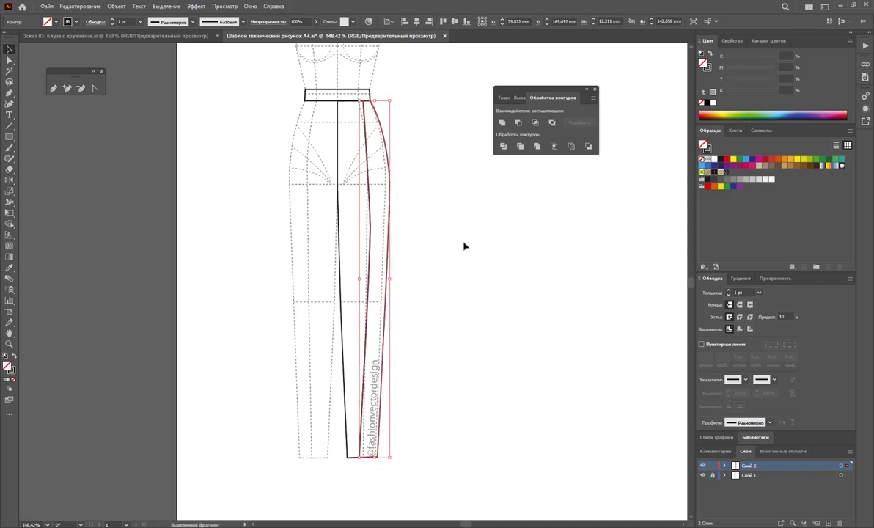
click(362, 262)
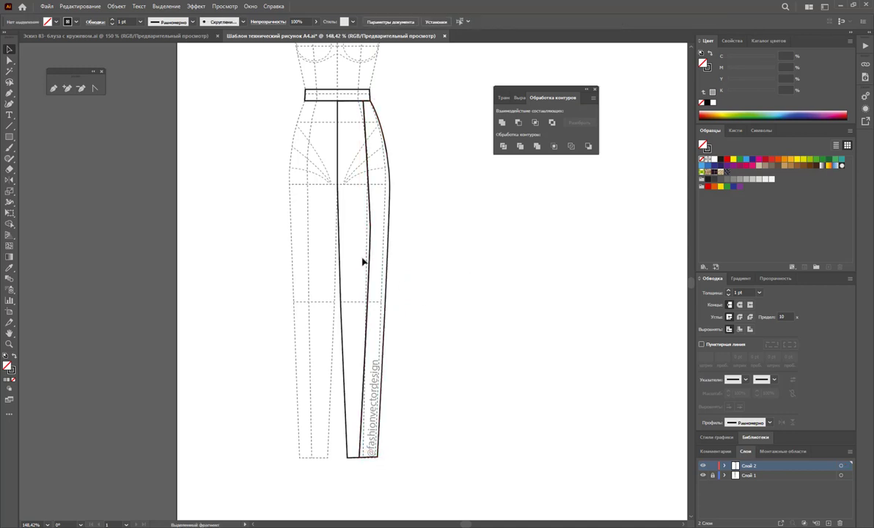
click(54, 87)
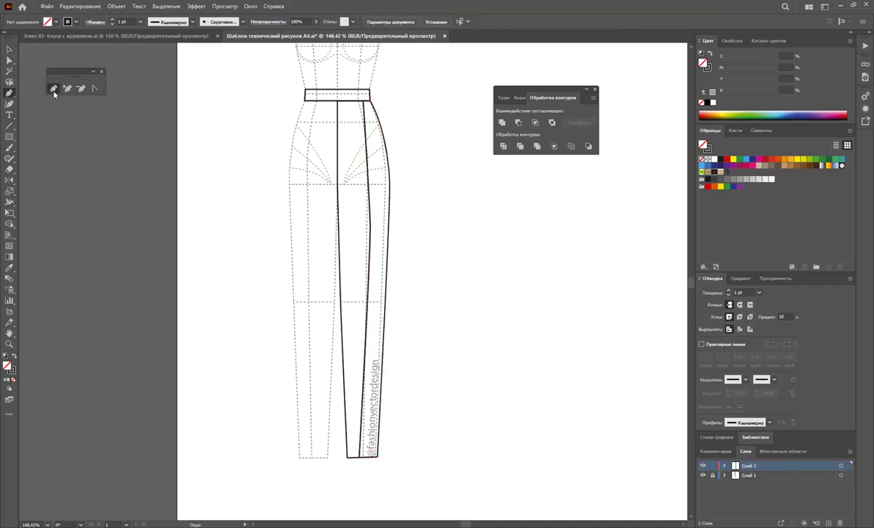
Step: Draw a line from the waist corner down the hip and curve it into a pocket opening
click(371, 100)
click(382, 135)
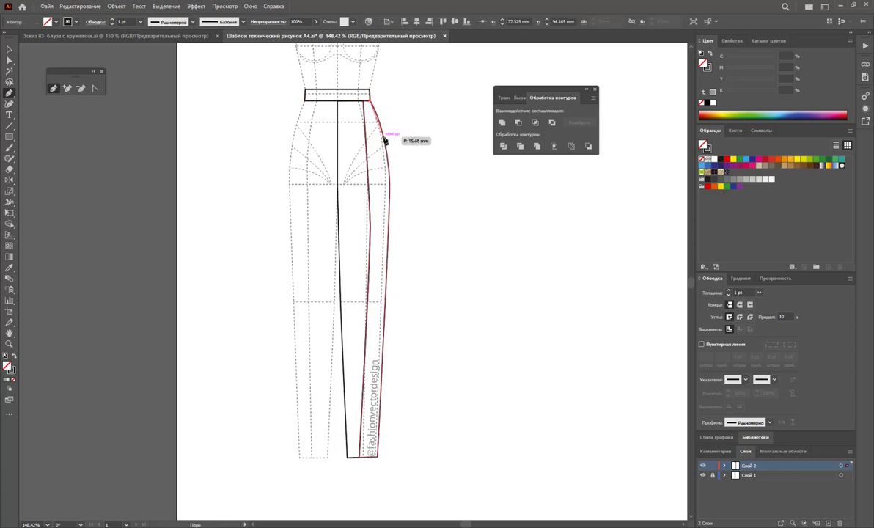
click(387, 137)
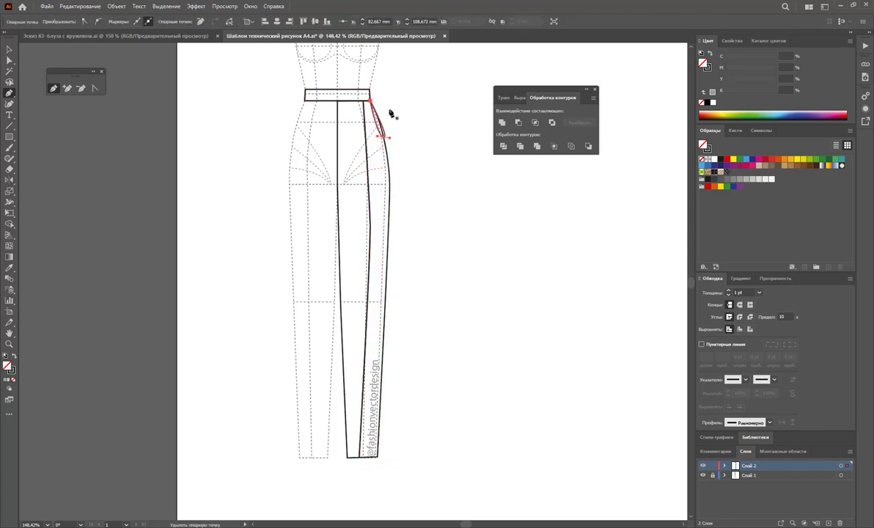
click(94, 88)
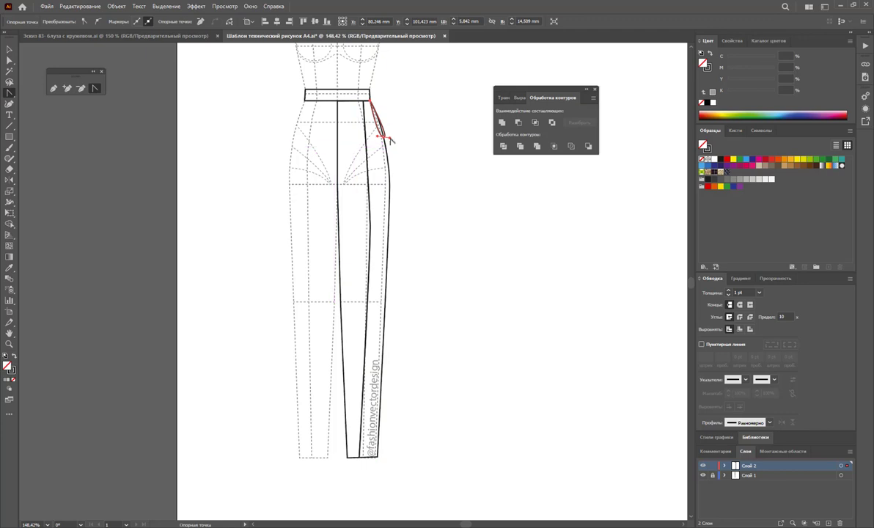
drag(389, 138, 381, 124)
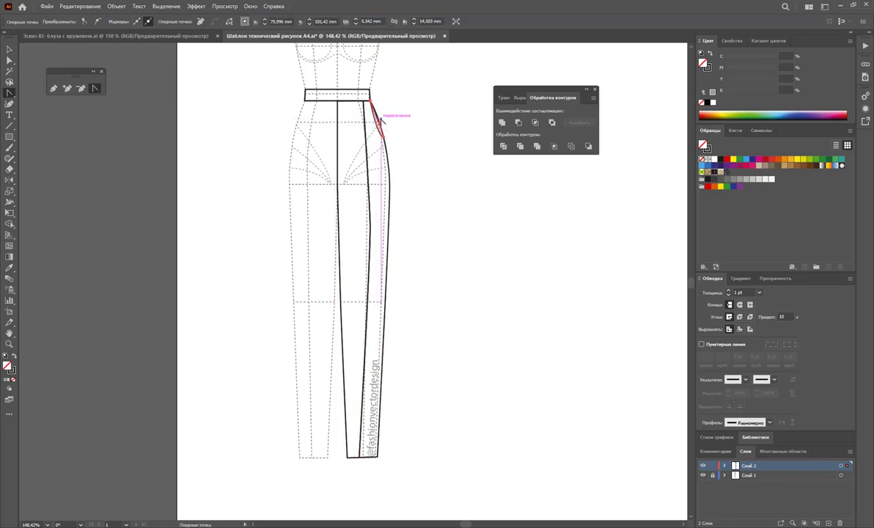
drag(380, 125, 378, 120)
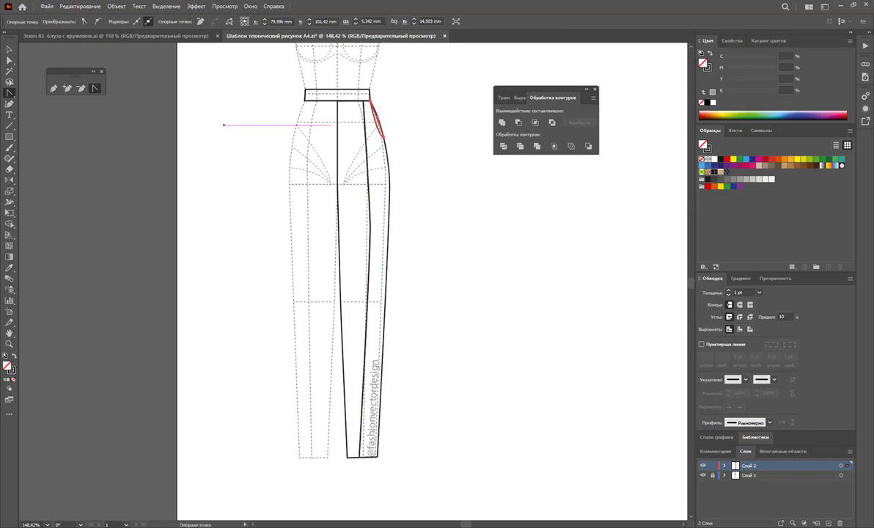
click(9, 49)
click(399, 119)
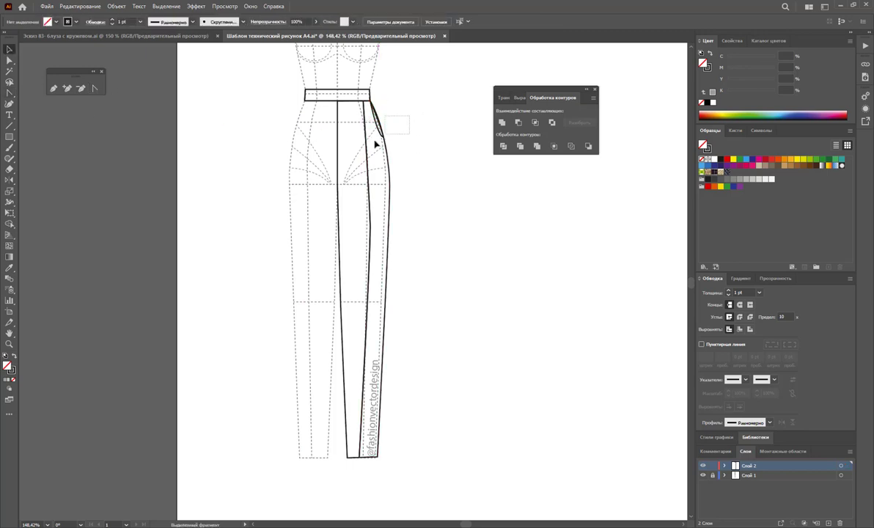
Step: Reflect a copy of the trouser leg and pocket across the centre to form the left leg
click(333, 163)
click(9, 180)
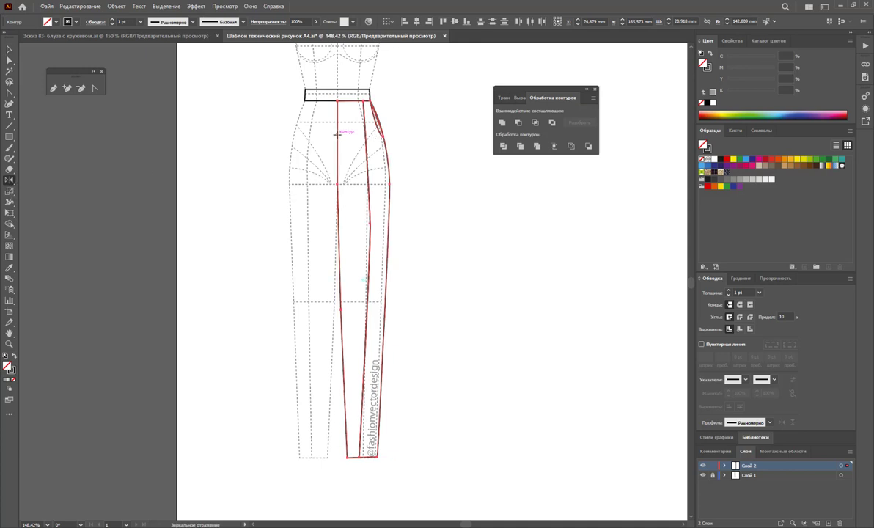
mouse_move(339, 138)
mouse_down()
mouse_move(292, 169)
mouse_move(279, 159)
mouse_move(302, 165)
mouse_up()
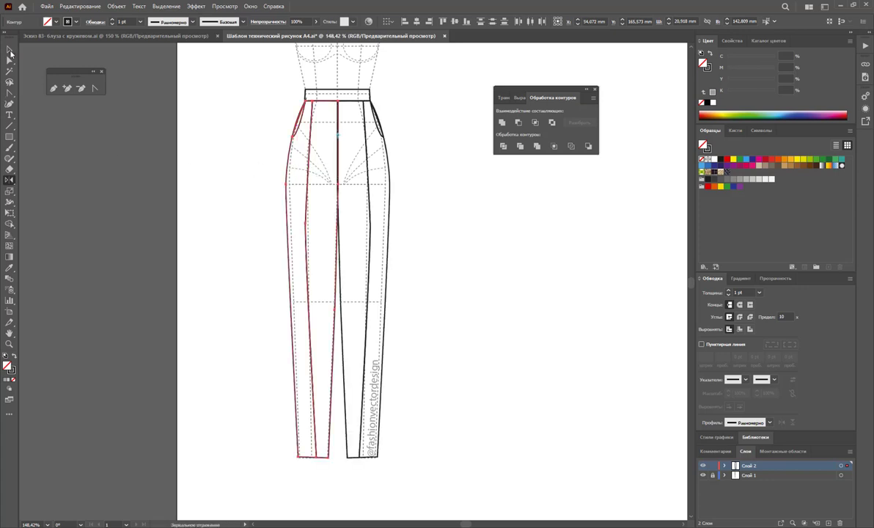
click(9, 50)
click(224, 221)
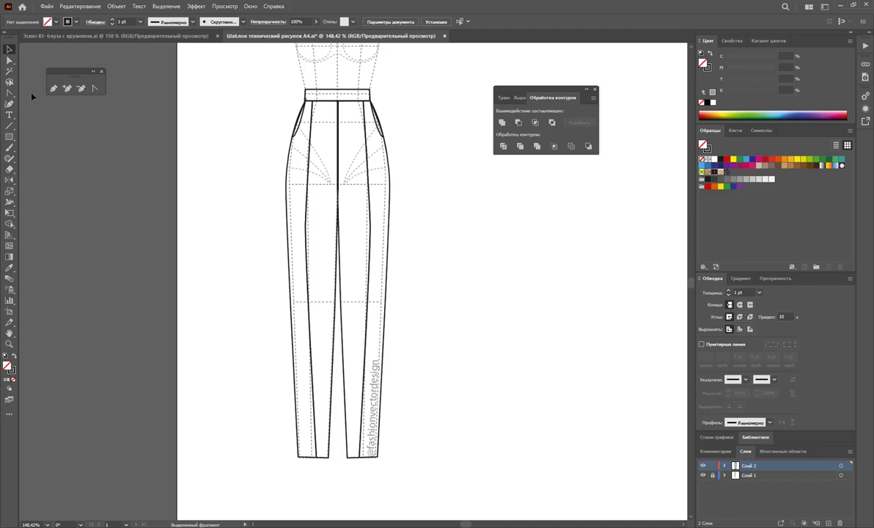
click(10, 344)
drag(338, 107, 284, 151)
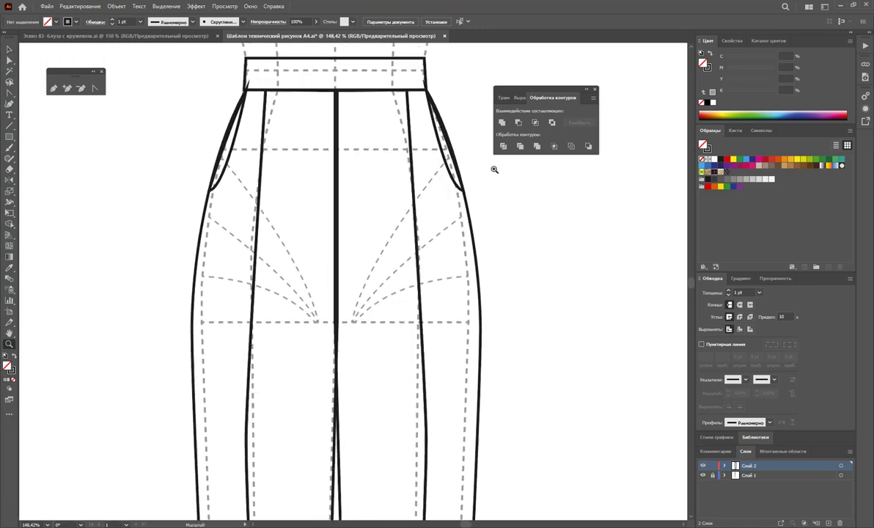
scroll(359, 160, up, 3)
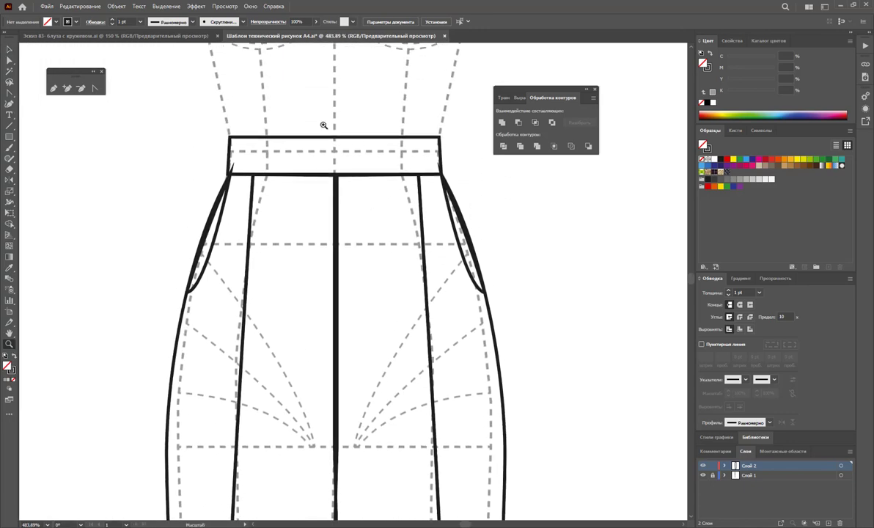
click(8, 50)
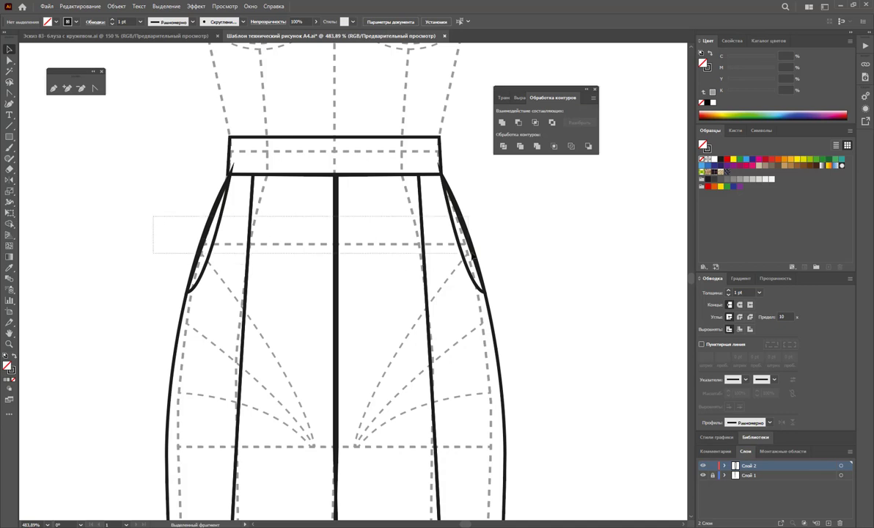
drag(154, 223, 381, 236)
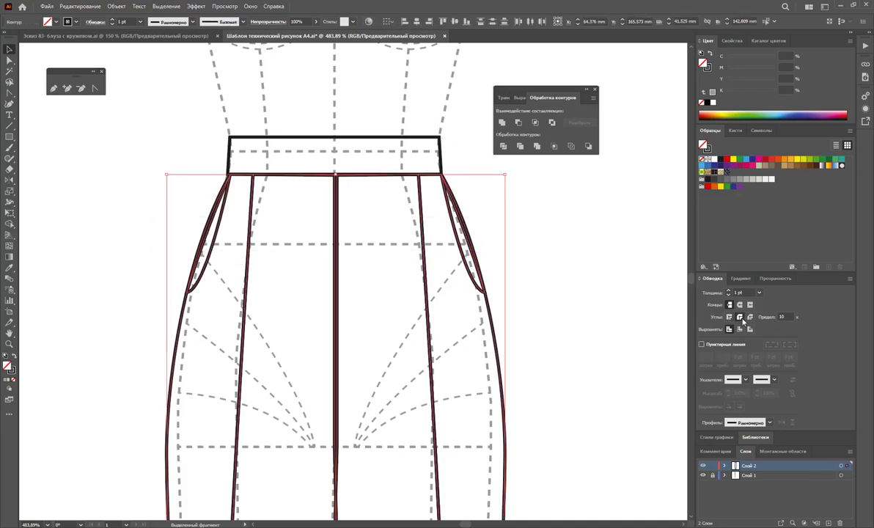
click(514, 300)
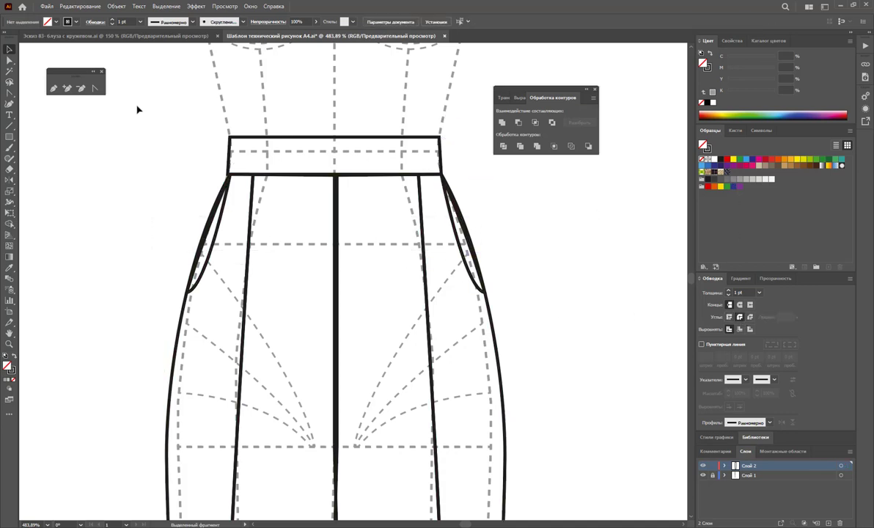
Step: Draw an oval end at the waistband's left edge and a narrow rectangular belt loop
click(52, 88)
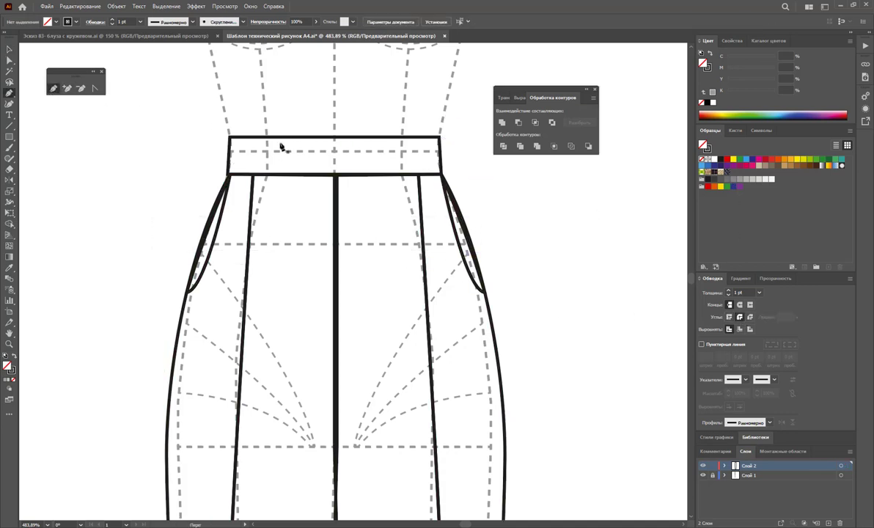
click(224, 132)
drag(225, 176, 236, 173)
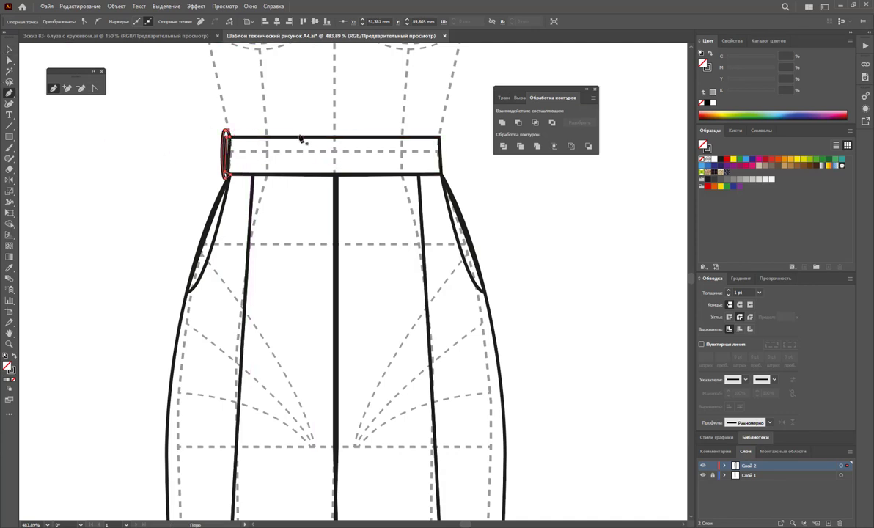
click(299, 134)
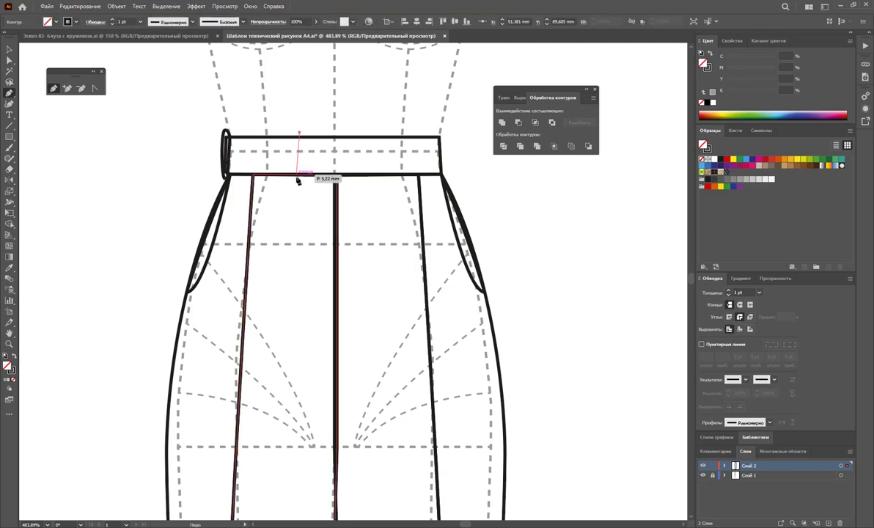
click(299, 178)
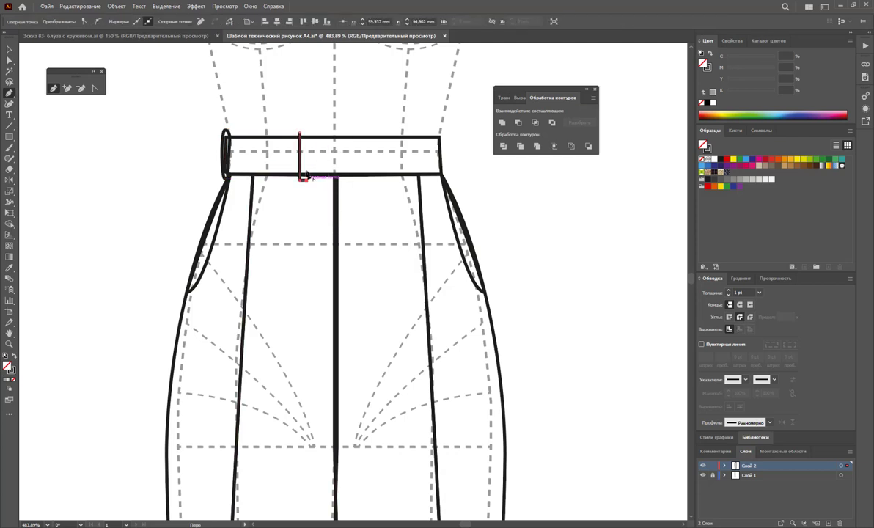
click(306, 177)
click(305, 134)
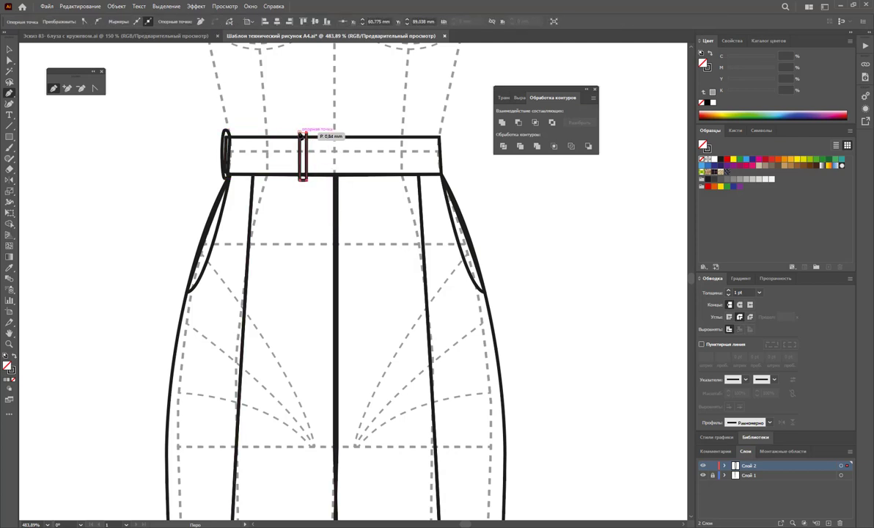
click(300, 135)
Step: Try reflecting the oval end and belt loop to the right, then reselect the loop
click(9, 49)
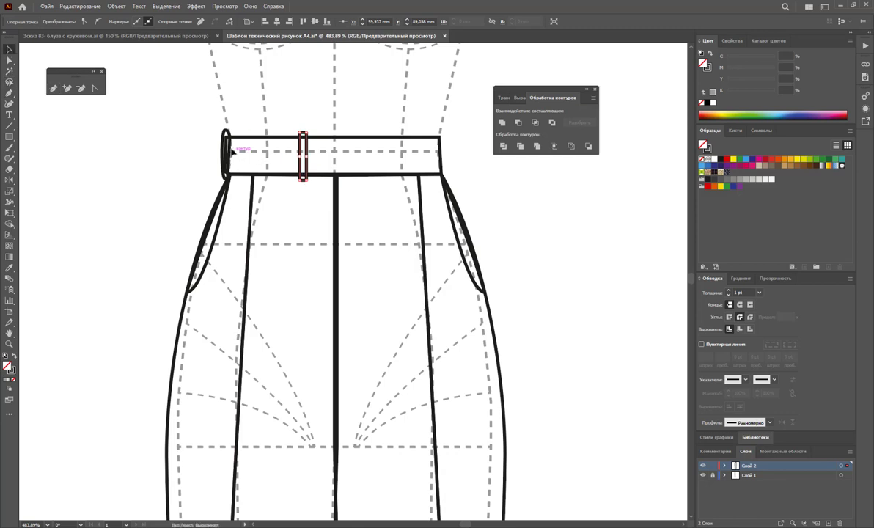
shift+click(231, 150)
click(9, 179)
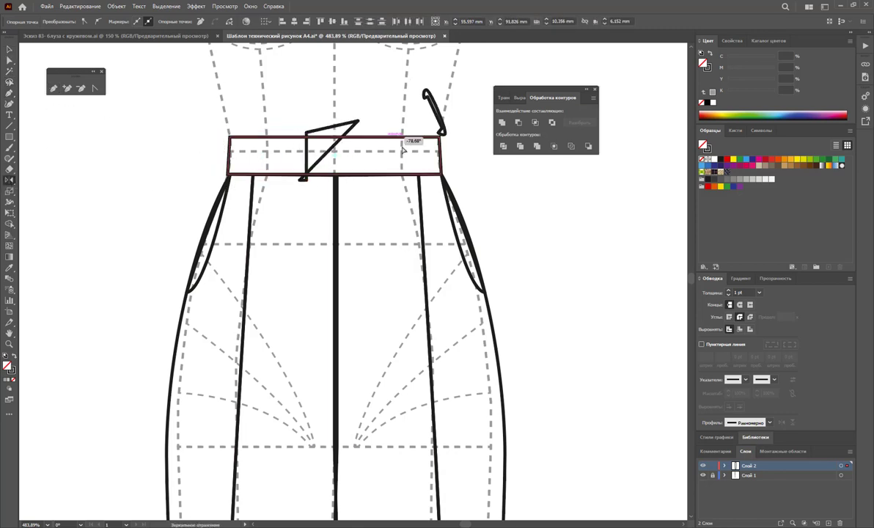
drag(313, 161, 381, 152)
click(10, 50)
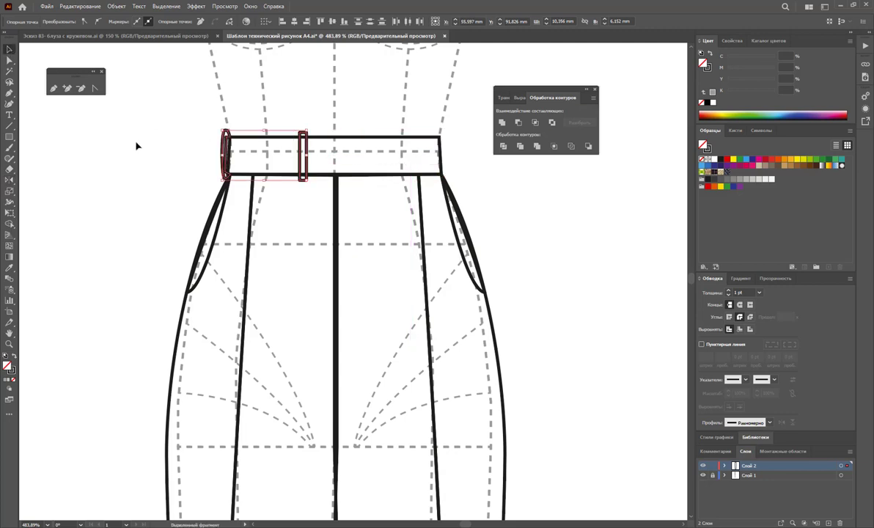
click(304, 151)
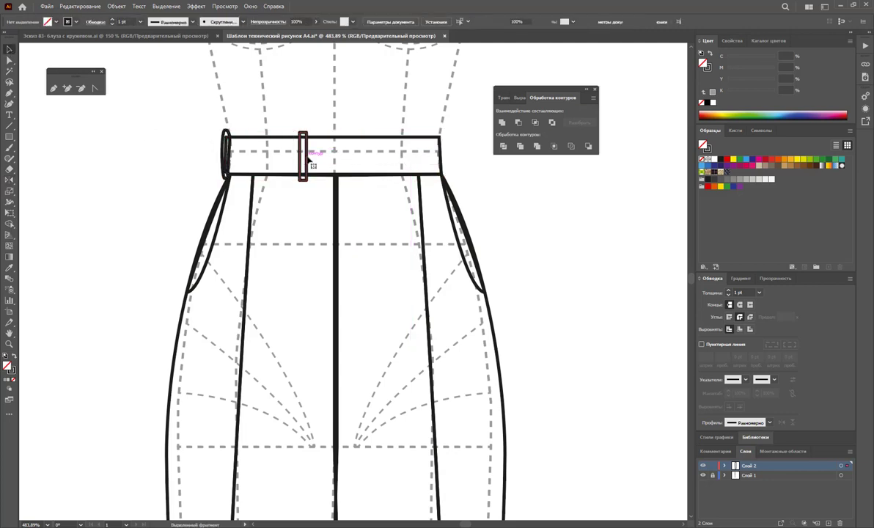
Step: Reflect copies of the oval end and belt loop across the trousers' centre onto the right side
shift+click(225, 154)
click(10, 169)
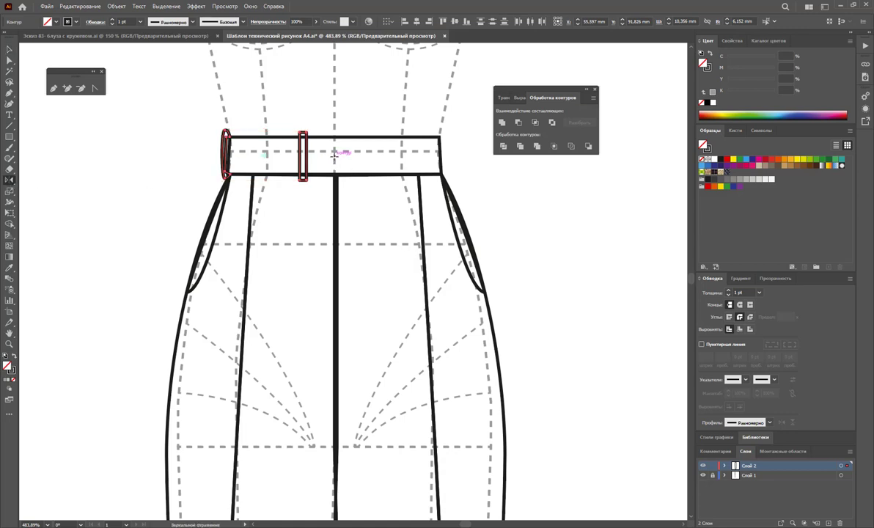
click(334, 158)
drag(220, 146, 407, 170)
click(9, 49)
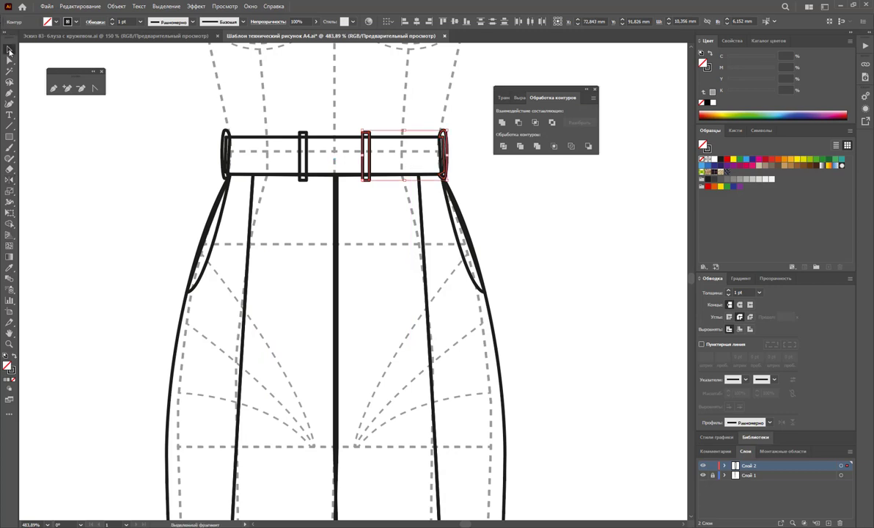
click(114, 193)
drag(553, 94, 640, 54)
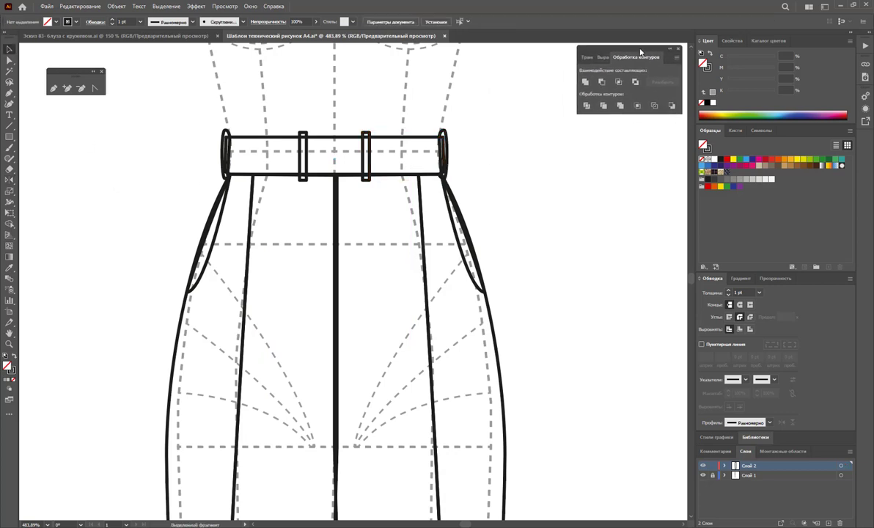
Step: Zoom out to about 150% and give all the trouser shapes a white fill
key(z)
alt+click(394, 293)
alt+click(371, 273)
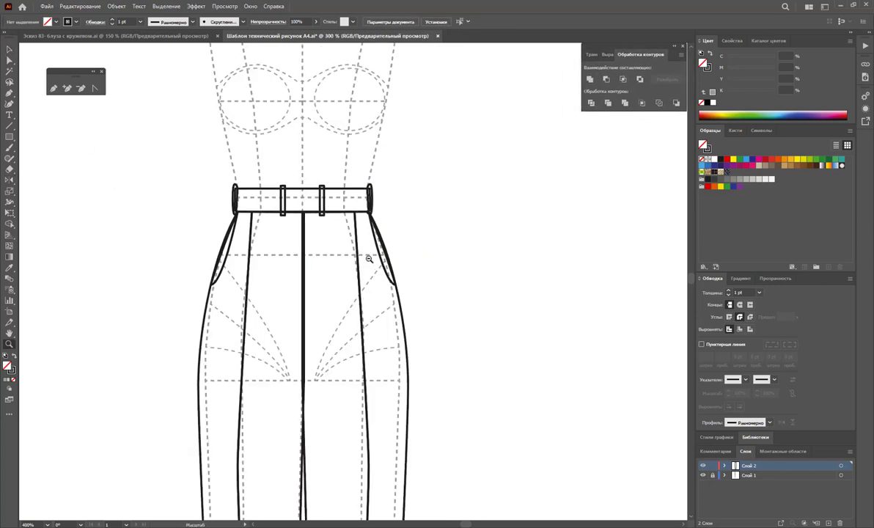
alt+click(370, 368)
click(9, 50)
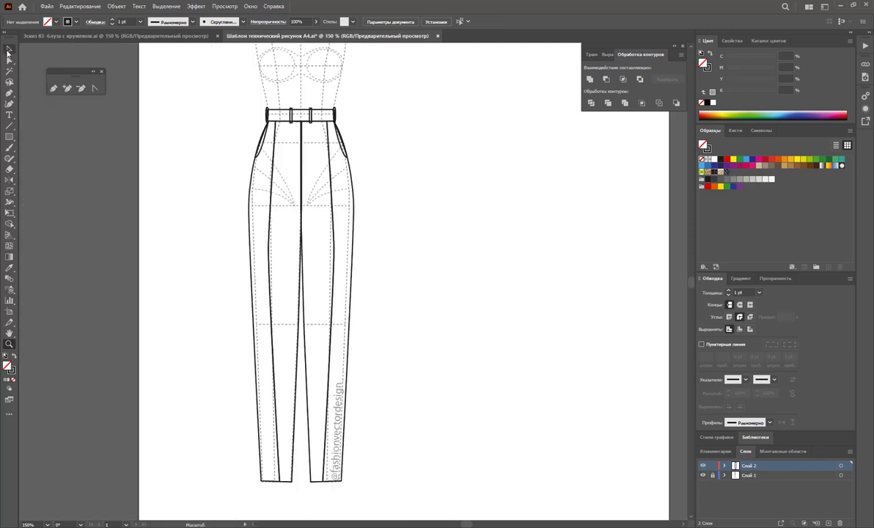
drag(420, 295, 325, 244)
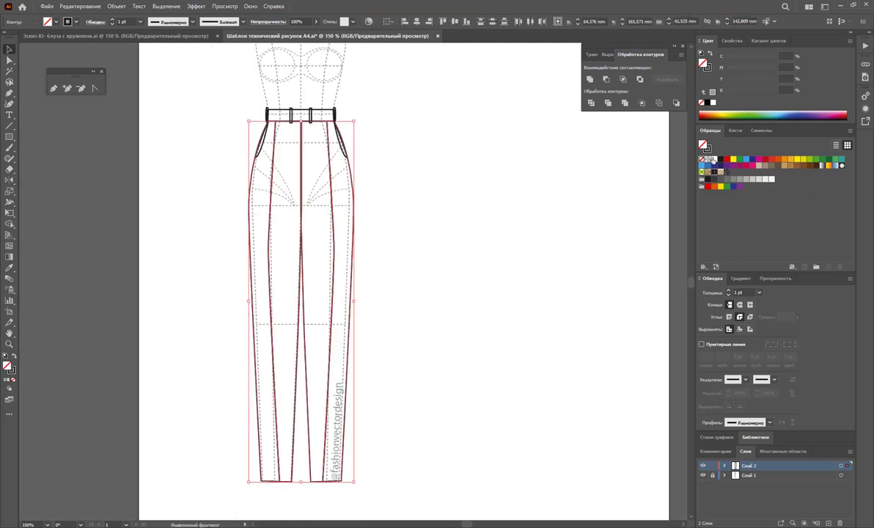
click(711, 159)
click(505, 264)
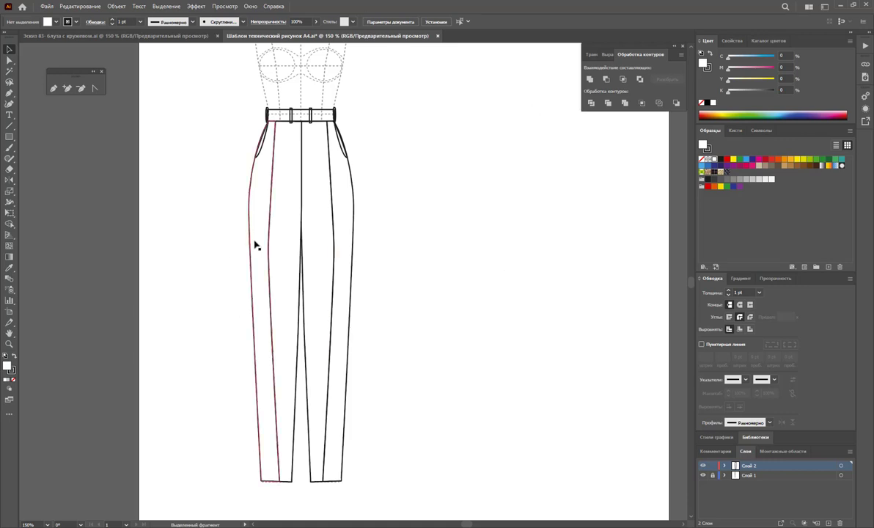
Step: Draw a narrow shading strip below the left waistband with black fill, no stroke, 30% opacity
click(53, 89)
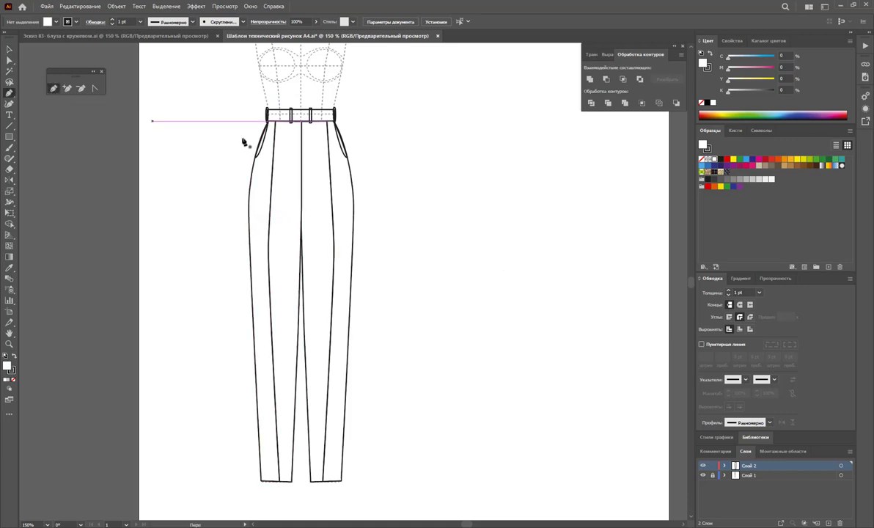
mouse_move(283, 120)
mouse_down()
mouse_move(274, 126)
mouse_move(269, 233)
mouse_move(274, 126)
mouse_up()
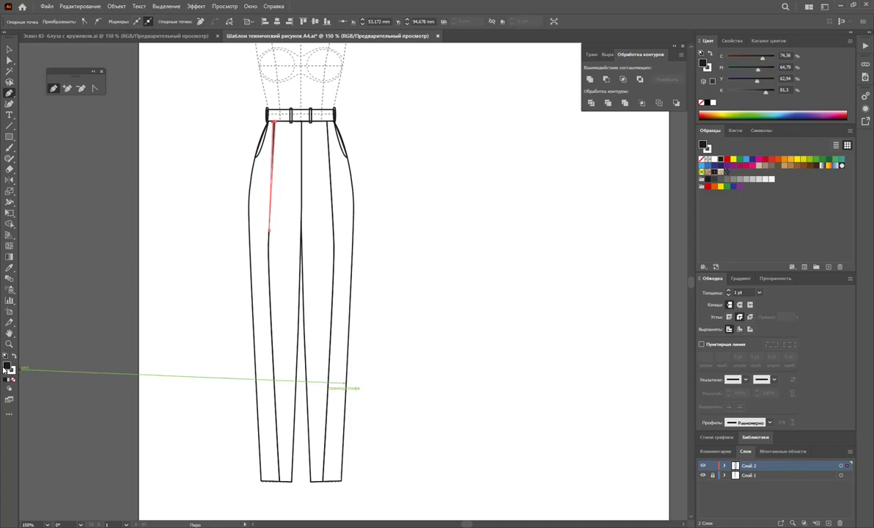
click(9, 50)
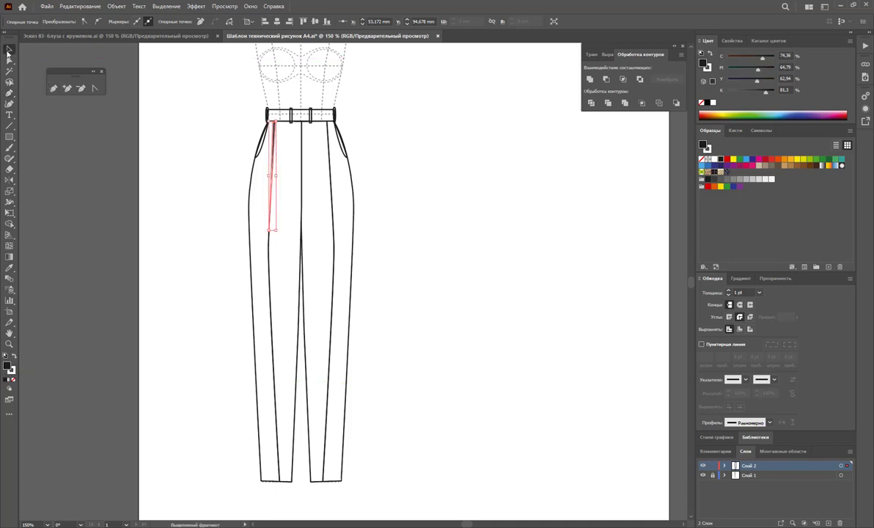
click(12, 378)
click(208, 309)
click(277, 129)
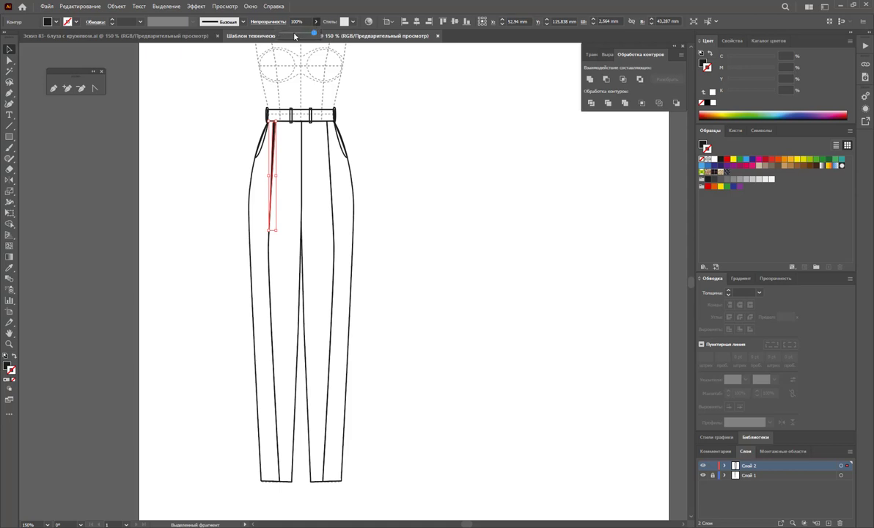
click(399, 193)
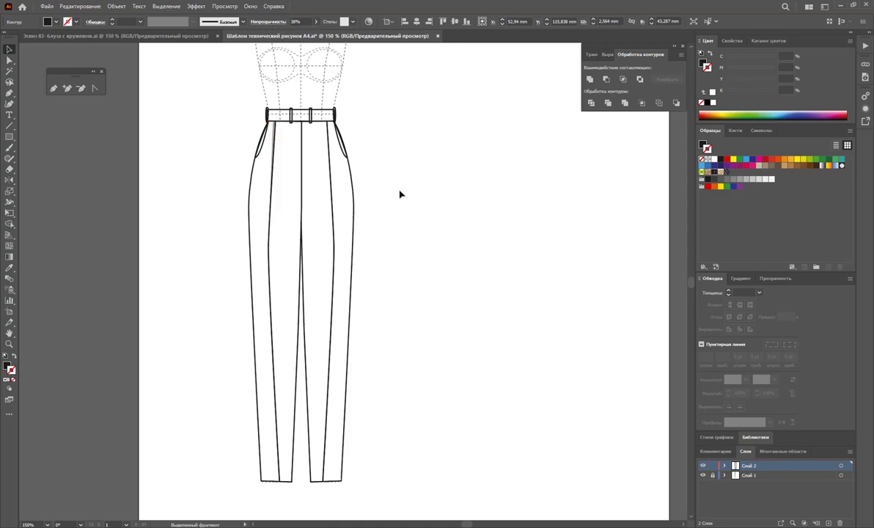
Step: Reflect a copy of the shading strip across the trousers' centre onto the right leg
click(275, 132)
click(10, 178)
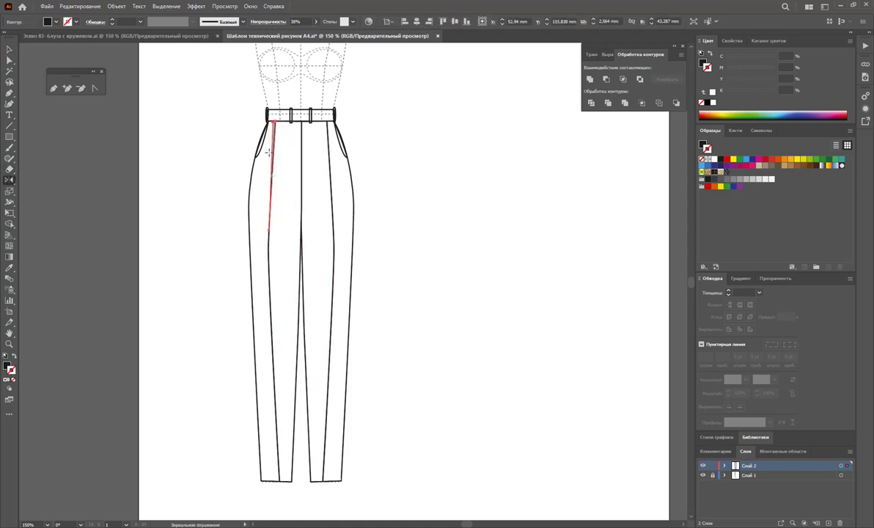
click(303, 148)
drag(265, 136, 344, 140)
click(9, 50)
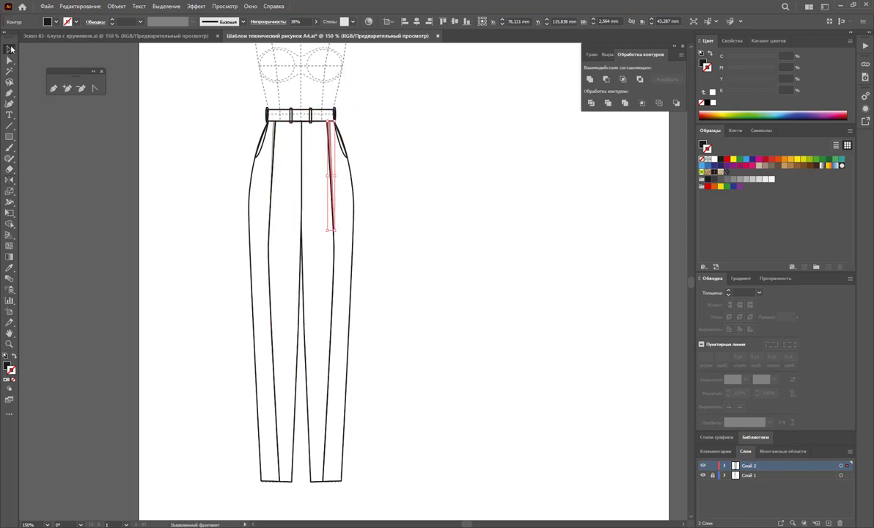
click(282, 147)
Step: Fill both pocket pieces light grey and reset the waistband to default fill and stroke
click(266, 138)
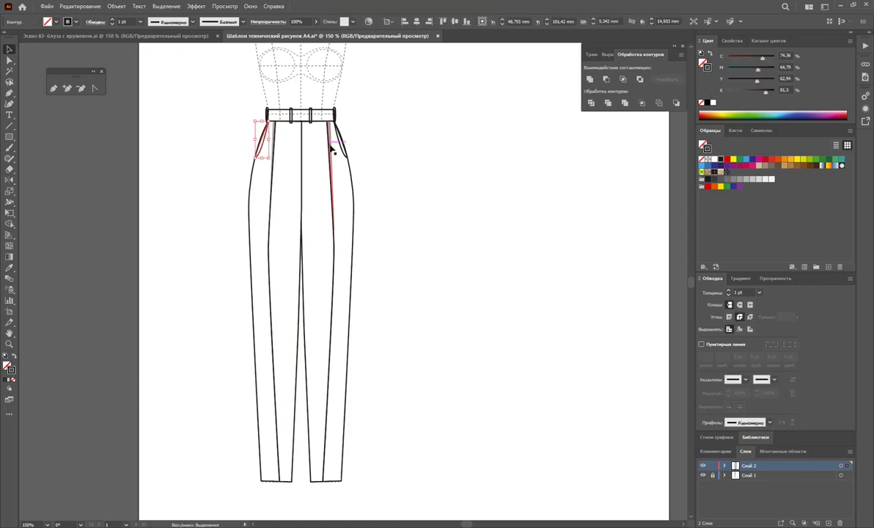
shift+click(342, 143)
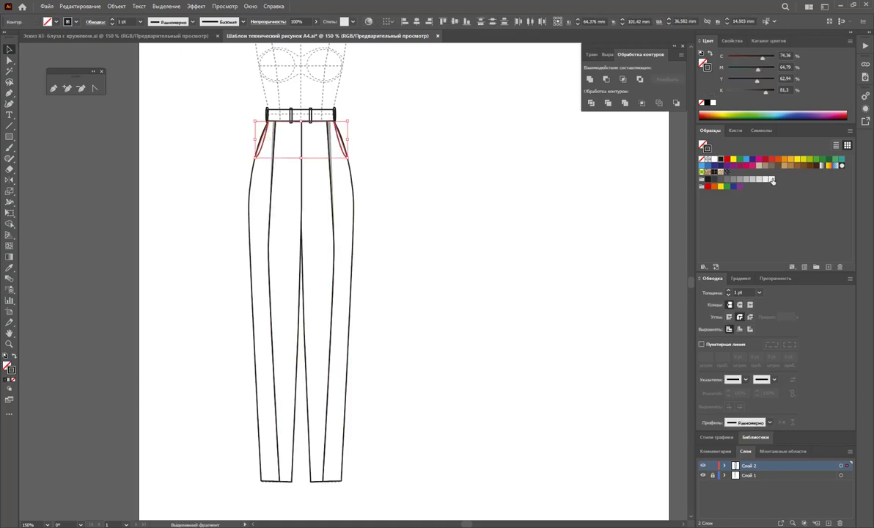
click(8, 367)
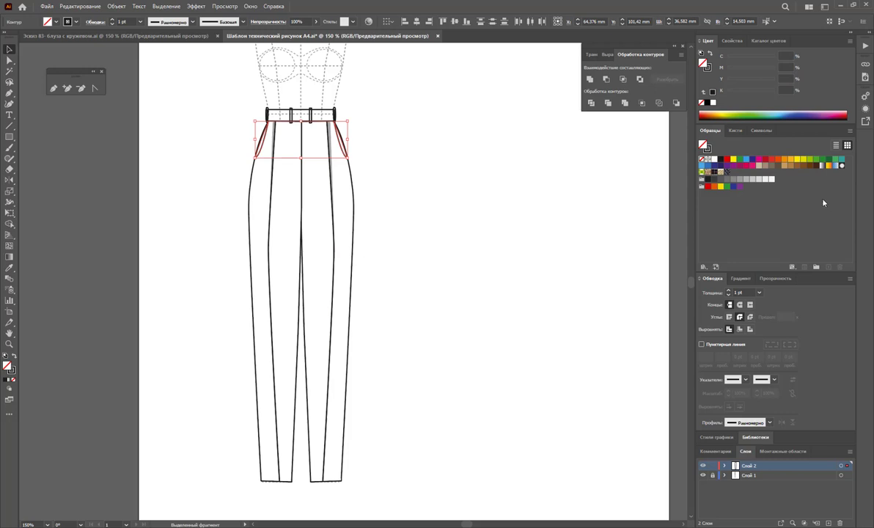
click(766, 179)
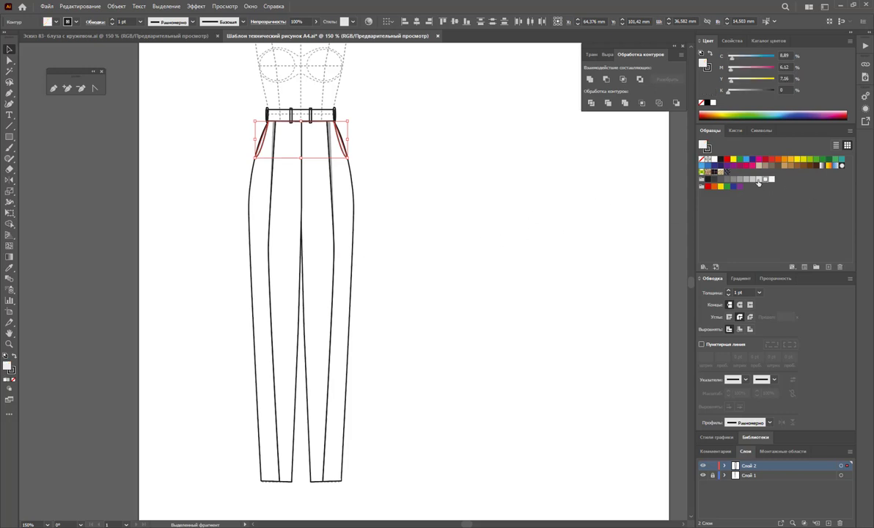
click(278, 109)
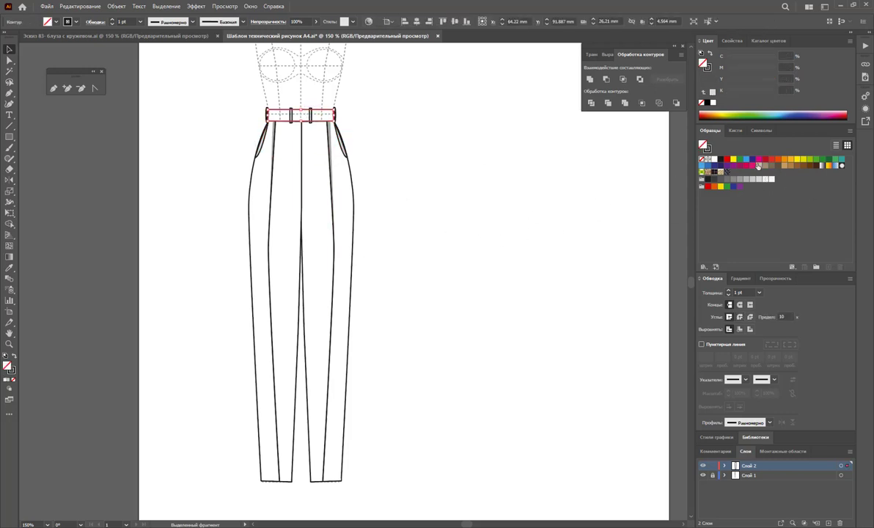
key(d)
click(558, 224)
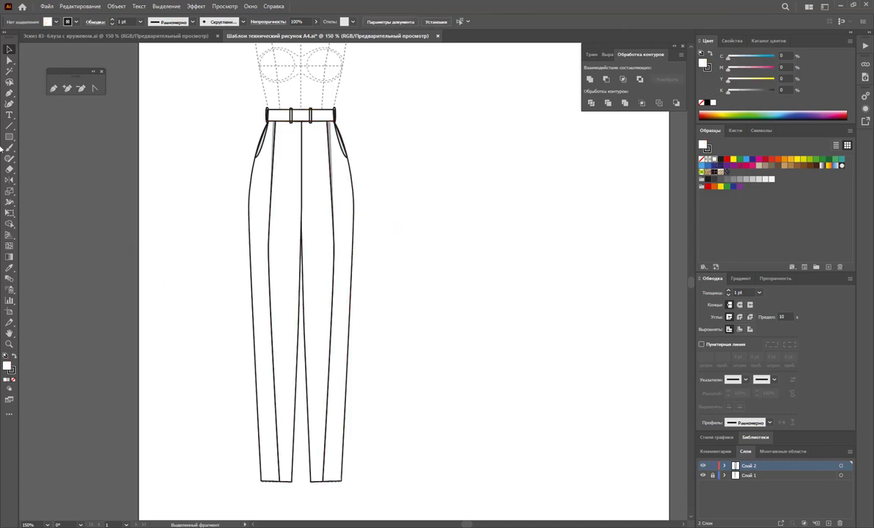
Step: Pen-draw a narrow stripe panel along the centre seam from hem to crotch and fill it black
click(53, 88)
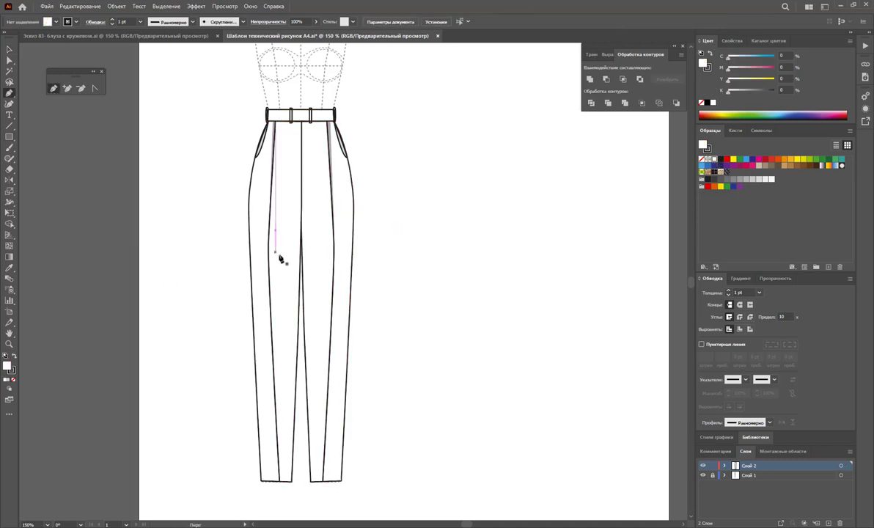
click(285, 481)
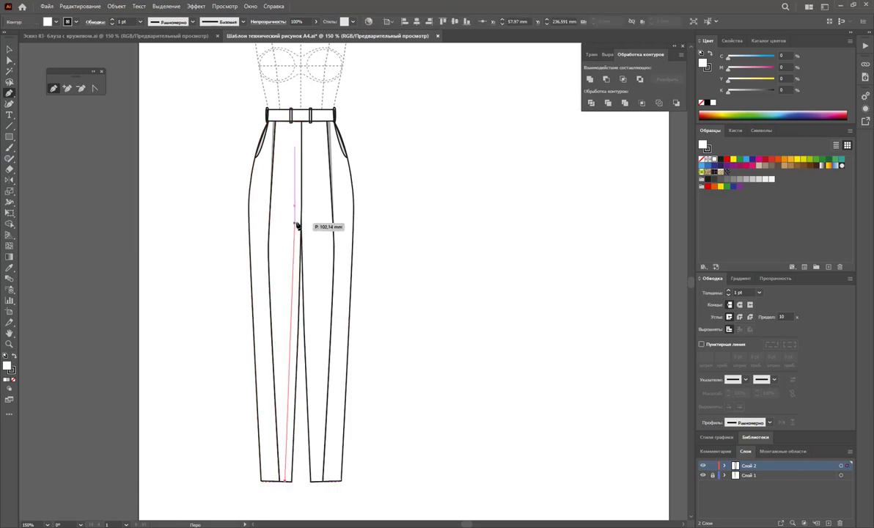
click(298, 198)
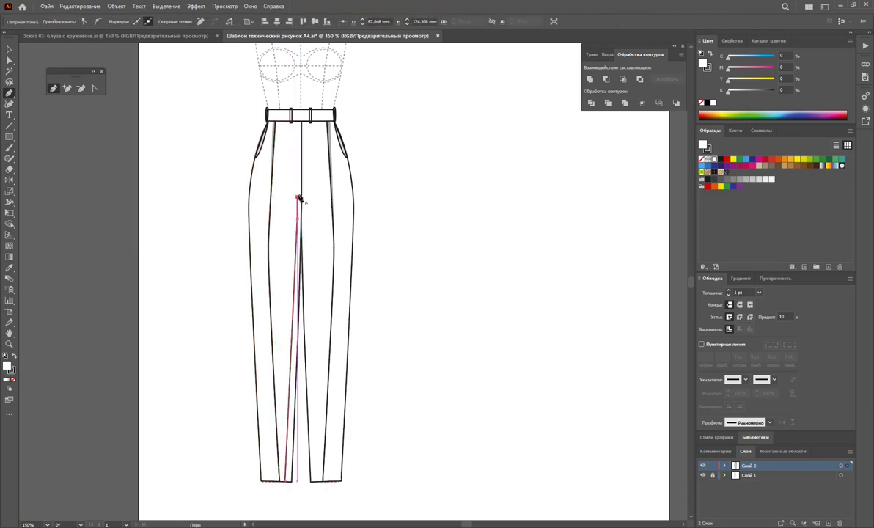
click(300, 190)
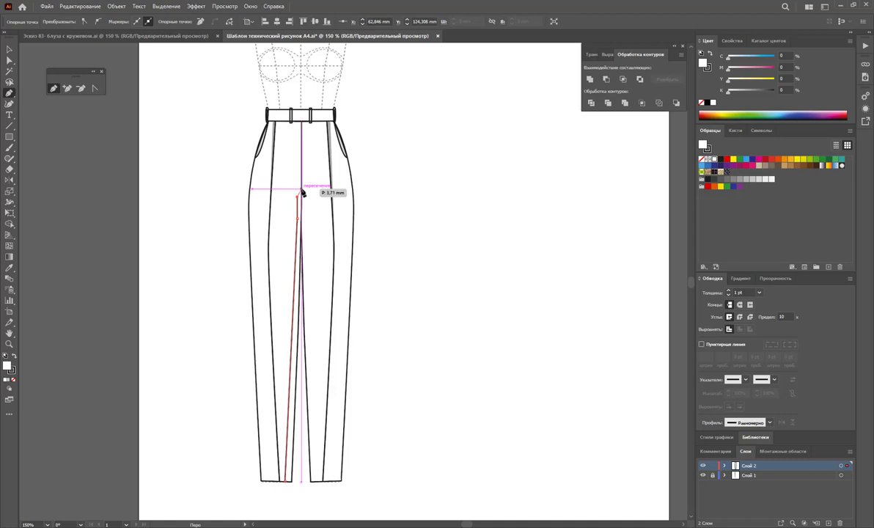
click(297, 352)
click(296, 385)
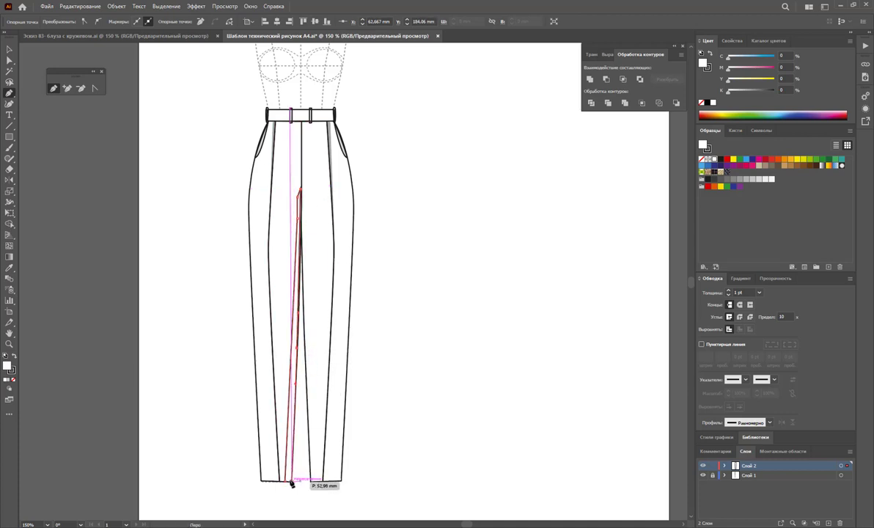
click(289, 481)
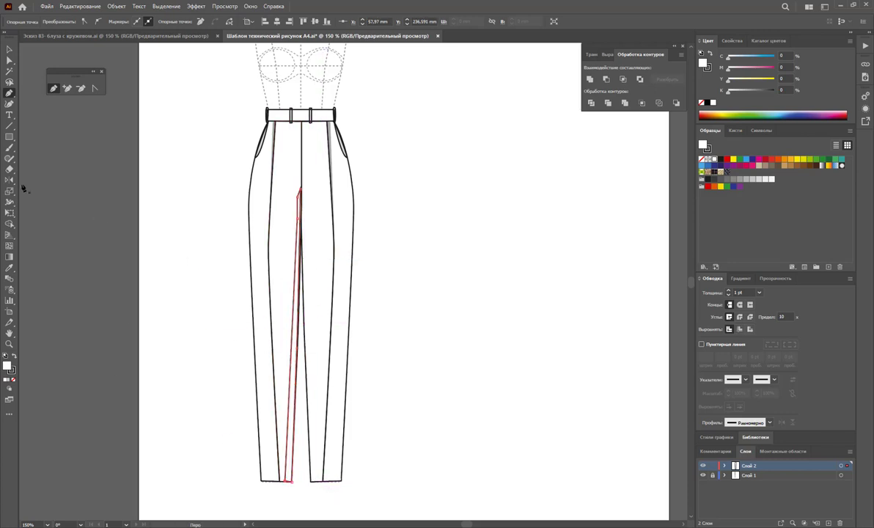
click(9, 49)
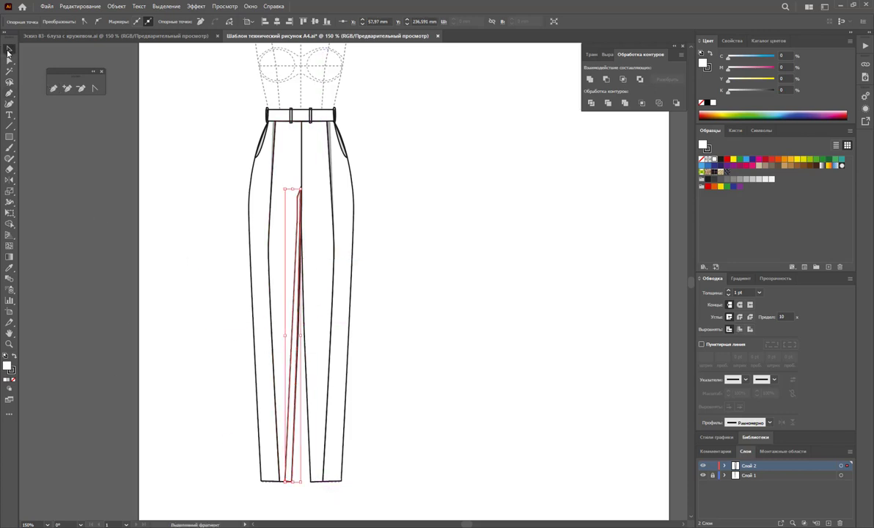
click(16, 357)
Step: Pencil-draw a stripe down the outer left leg from waistband to hem
click(431, 394)
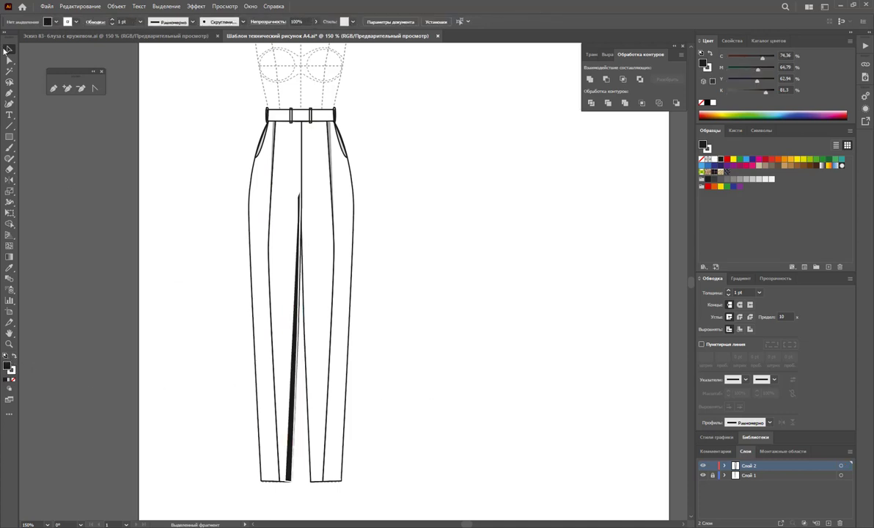
click(52, 88)
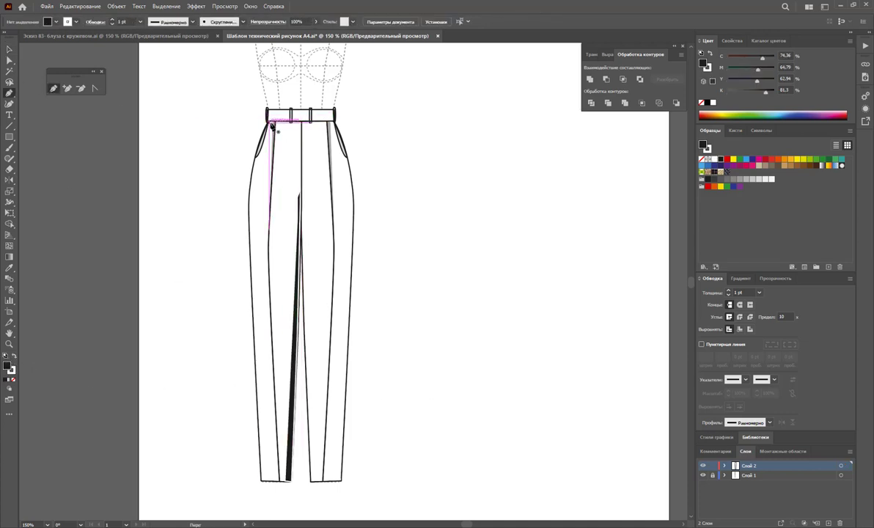
mouse_move(268, 119)
mouse_down()
mouse_move(257, 156)
mouse_move(264, 483)
mouse_up()
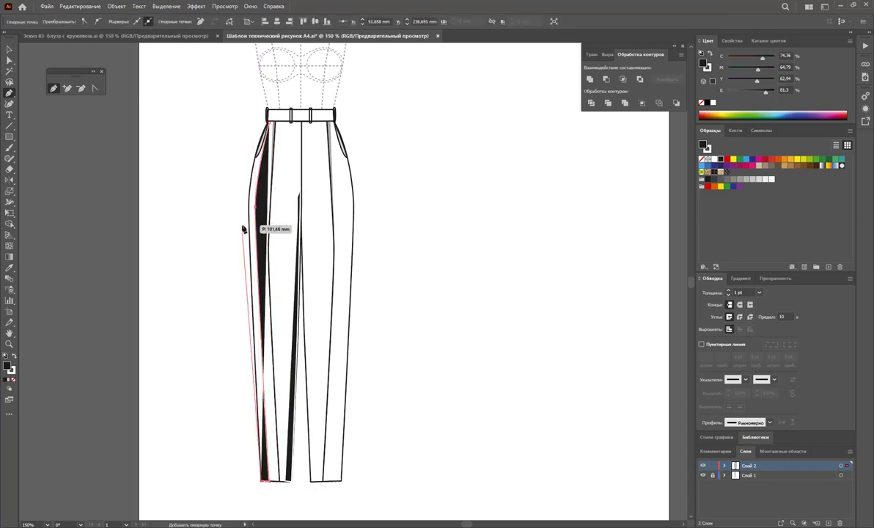
mouse_move(265, 483)
mouse_down()
mouse_move(250, 229)
mouse_move(275, 123)
mouse_up()
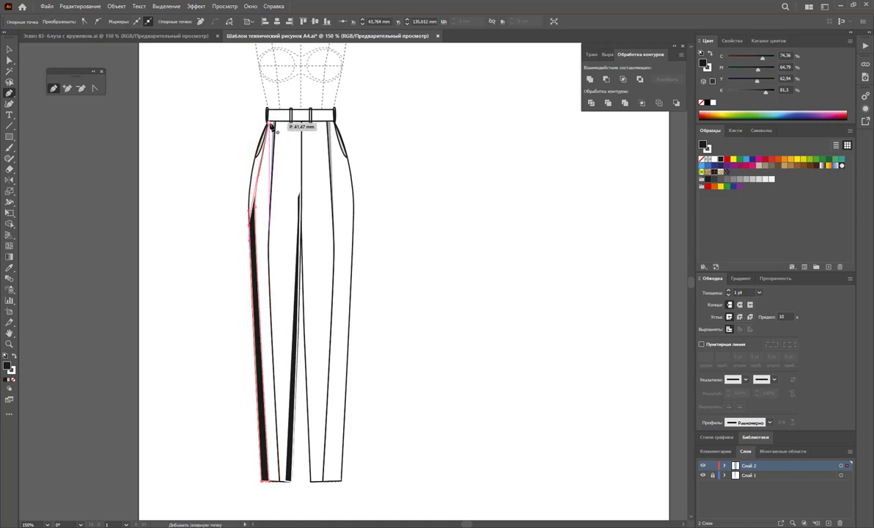
drag(274, 123, 249, 145)
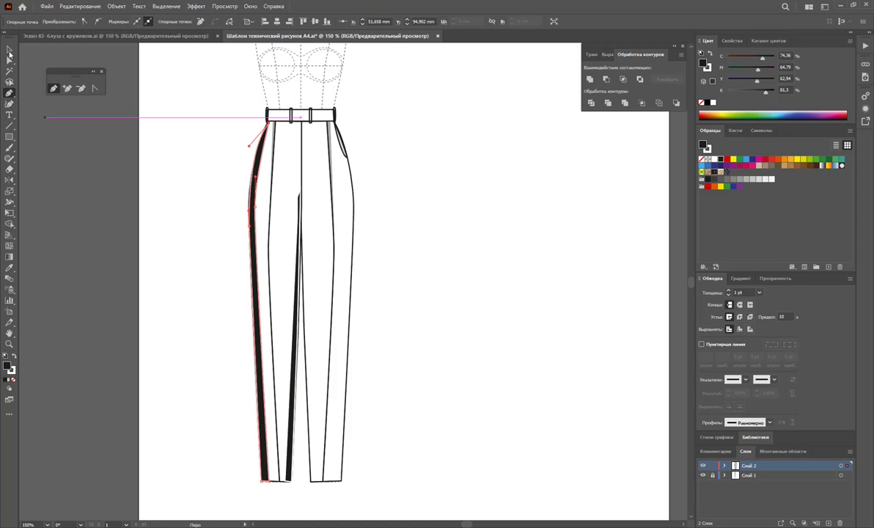
Step: Set both left-leg black stripes to no stroke, then select them together
click(9, 50)
drag(248, 115, 300, 360)
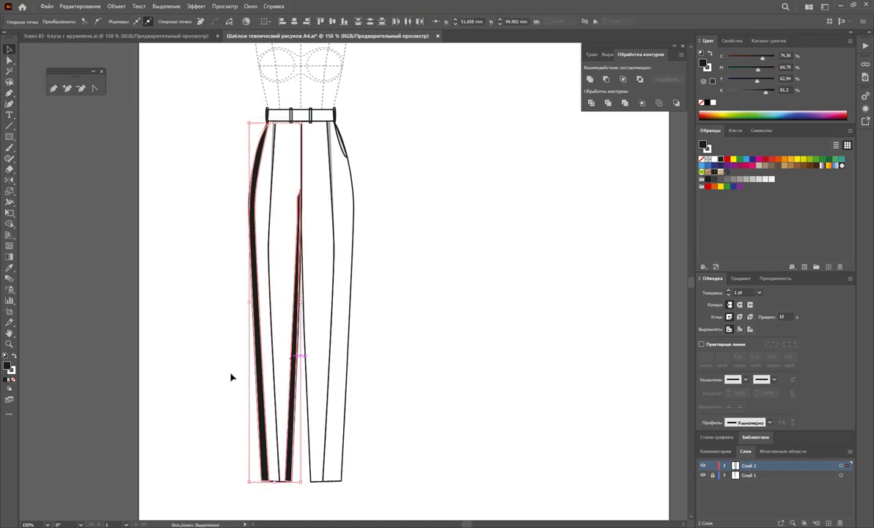
click(12, 370)
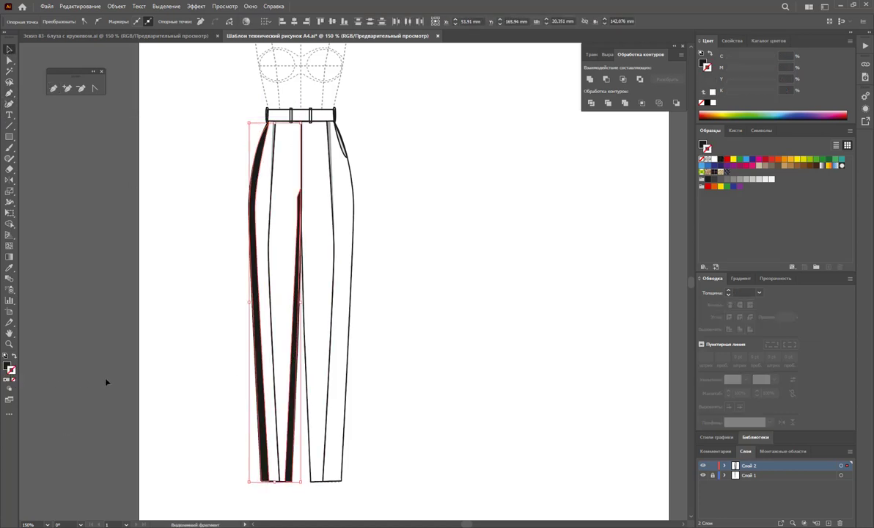
click(474, 256)
click(292, 345)
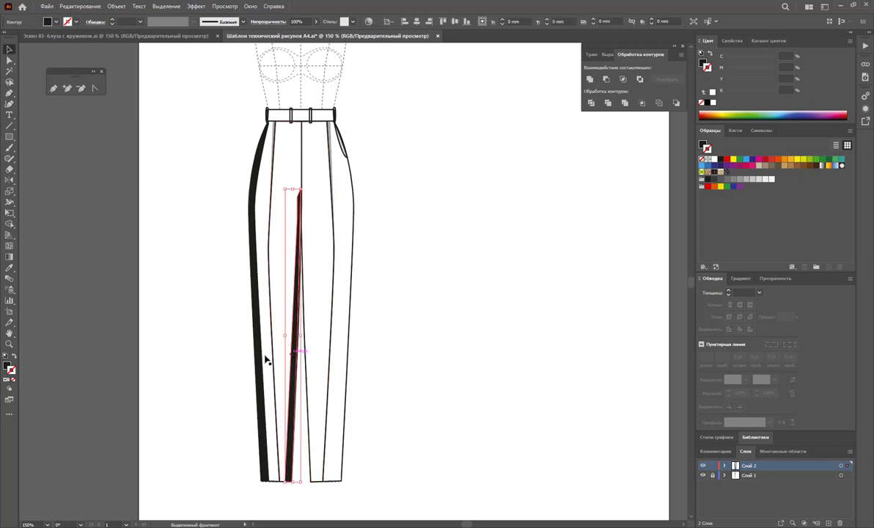
shift+click(261, 359)
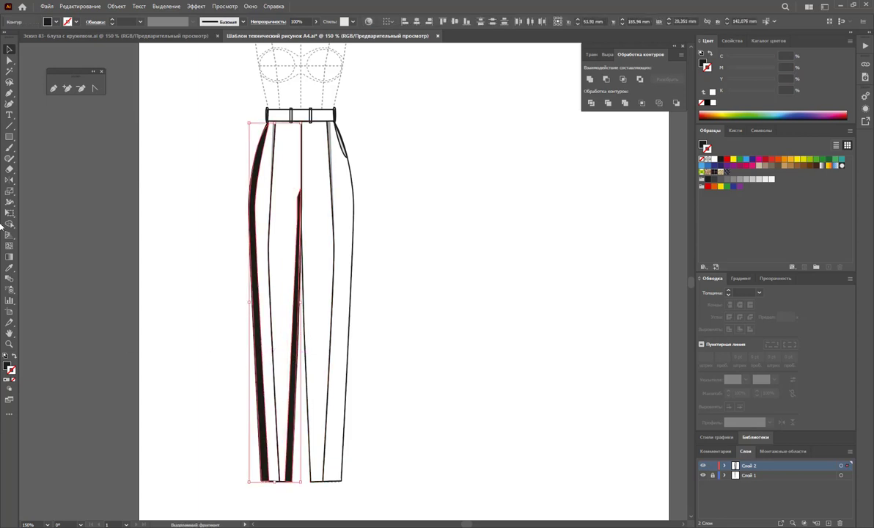
Step: Reflect-copy both left-leg stripes onto the right leg and select all four stripes
click(8, 179)
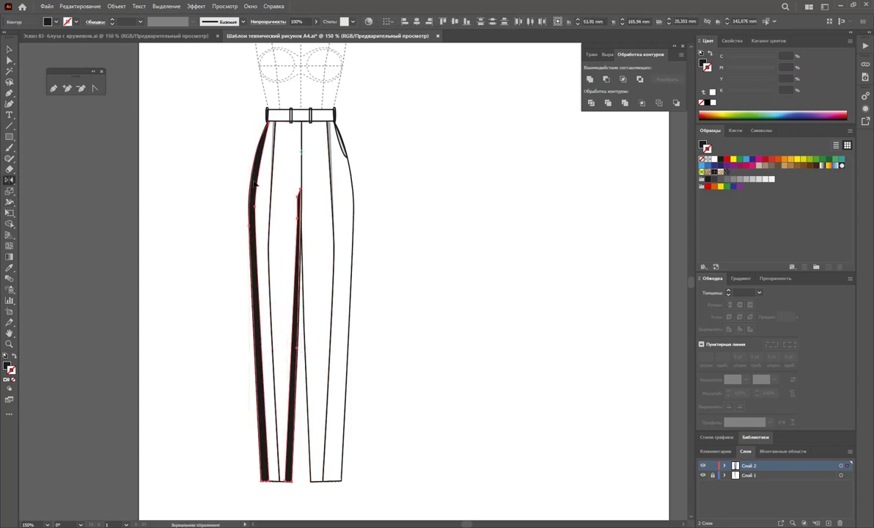
drag(254, 183, 362, 205)
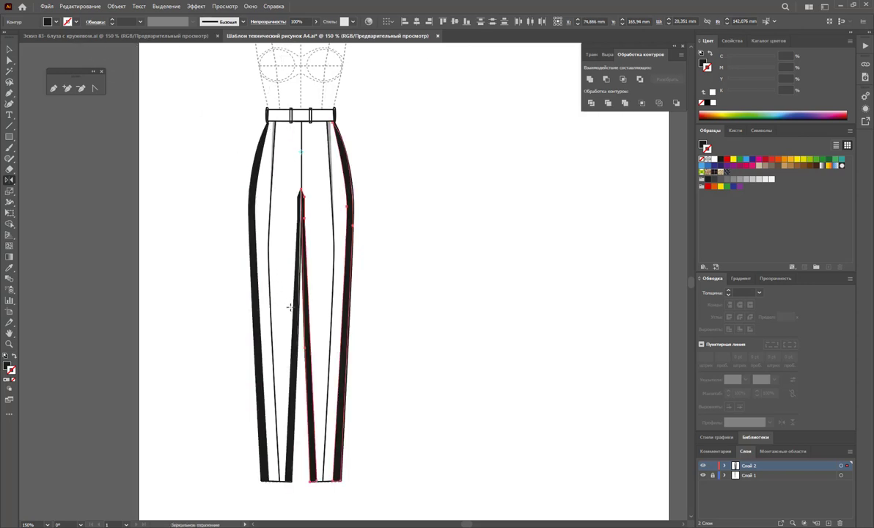
click(10, 49)
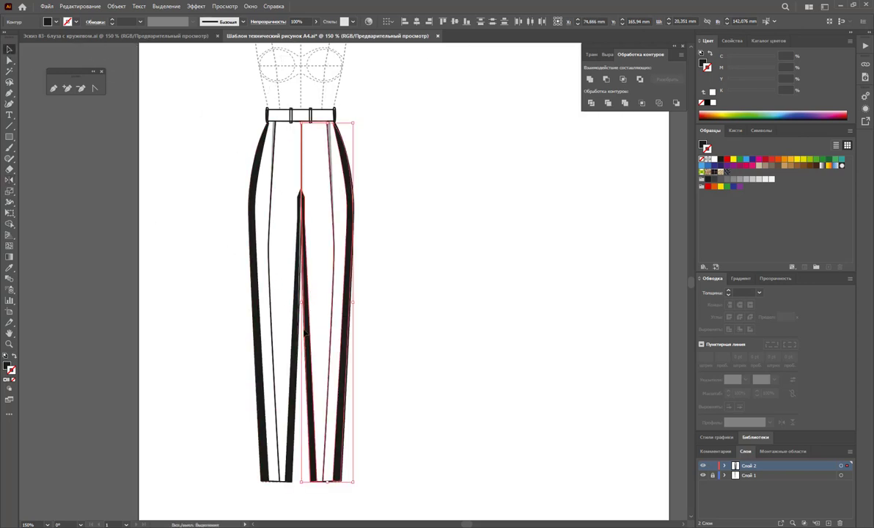
shift+click(250, 311)
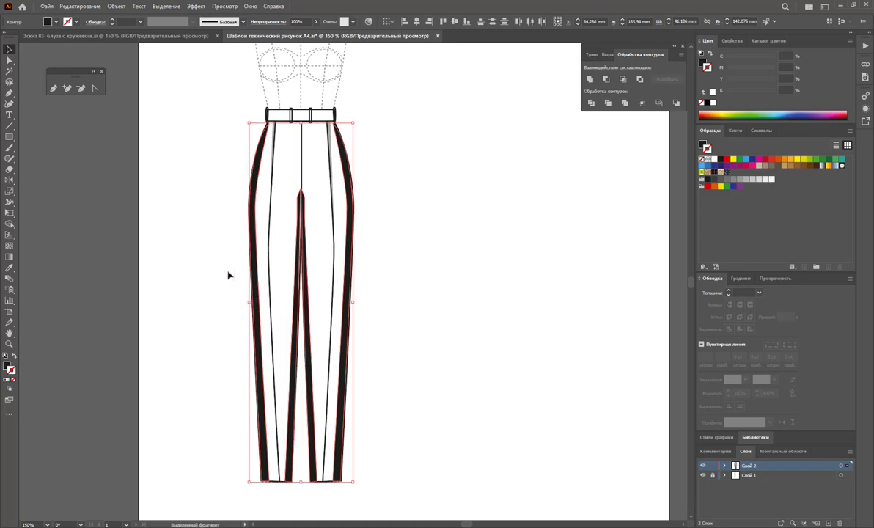
Step: Lower the selected stripes' opacity to about 6%
click(316, 22)
drag(290, 35, 284, 35)
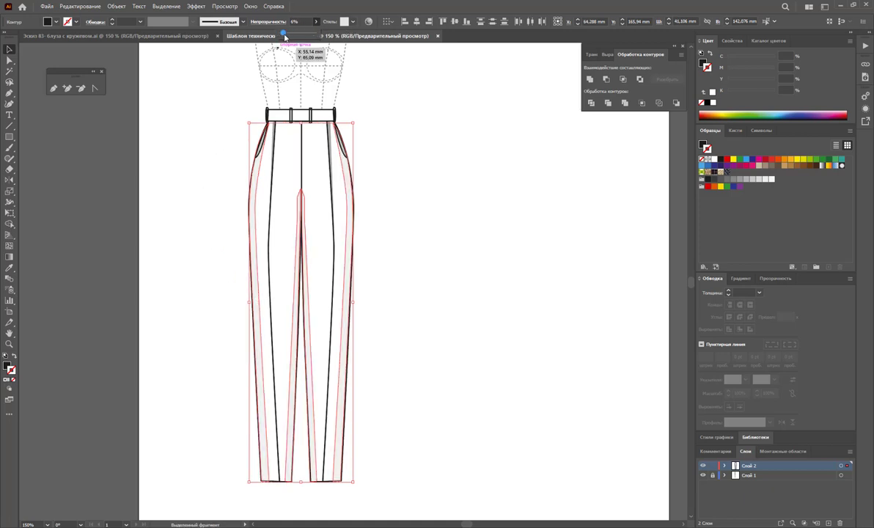
click(415, 162)
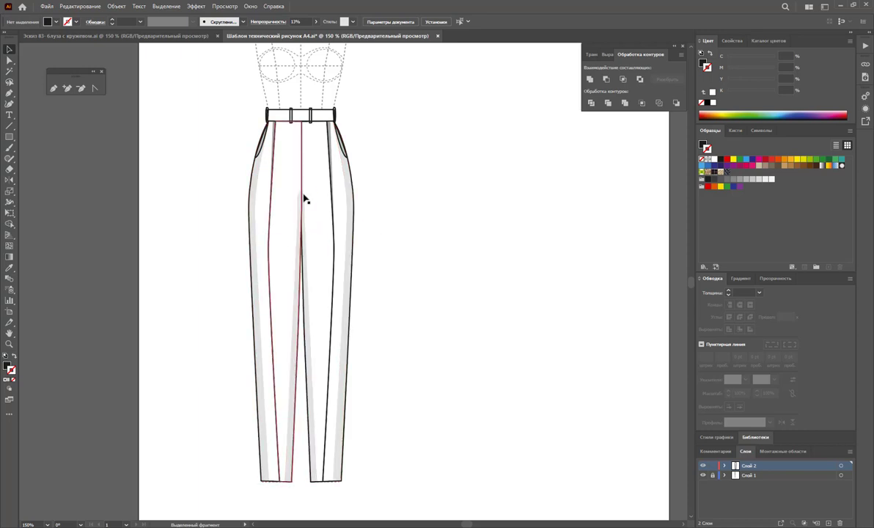
Step: Set both side stripes and the inner-leg V panel to 5% opacity
click(344, 340)
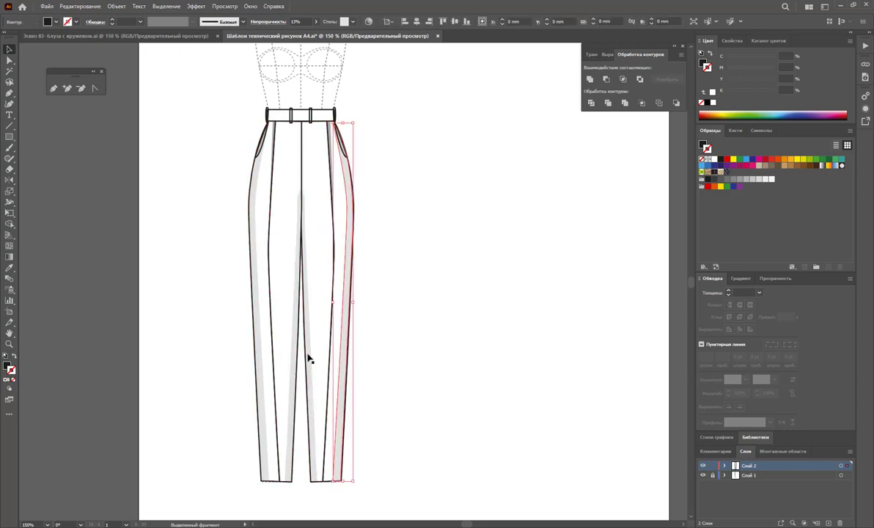
shift+click(311, 357)
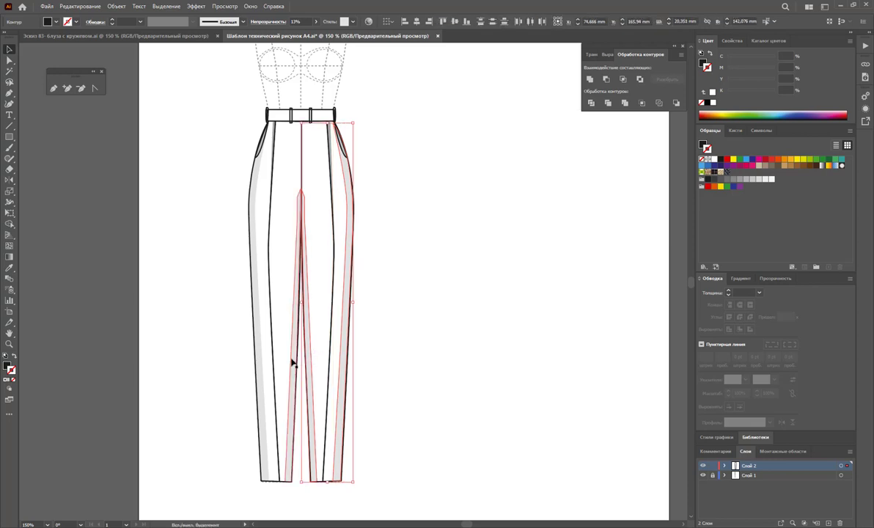
shift+click(258, 366)
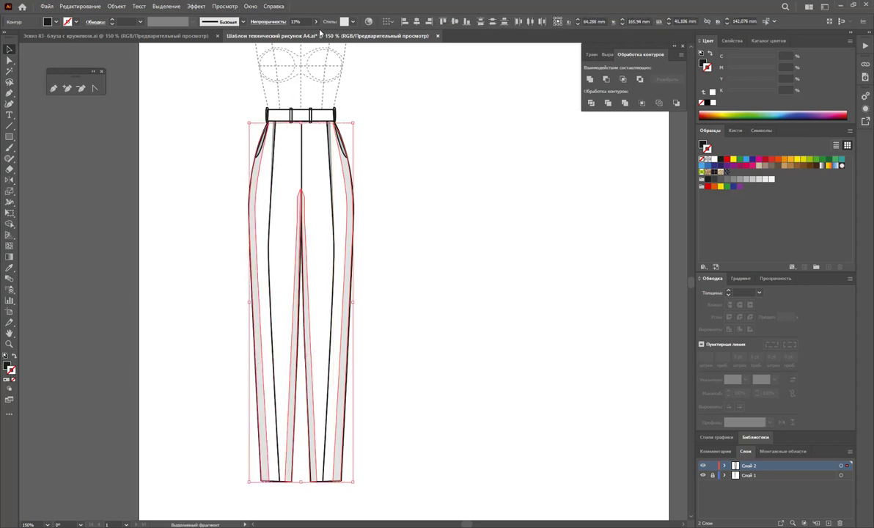
click(316, 21)
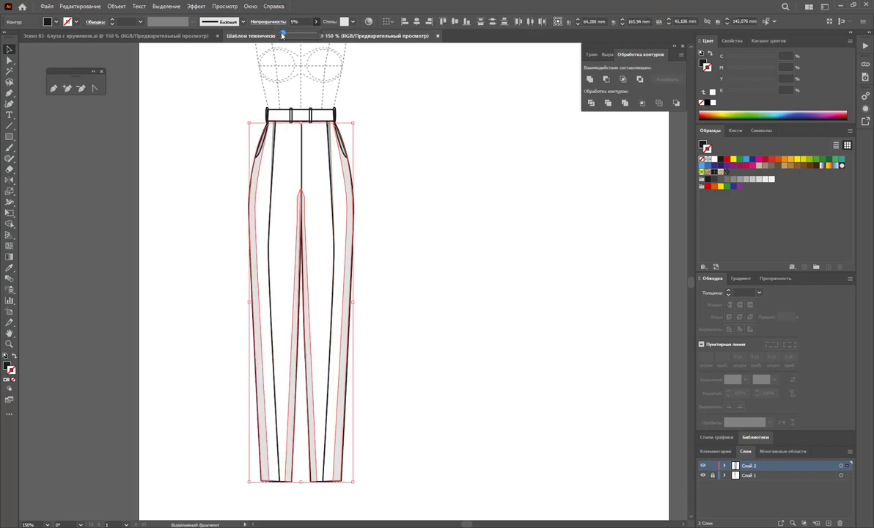
drag(283, 35, 281, 35)
click(401, 145)
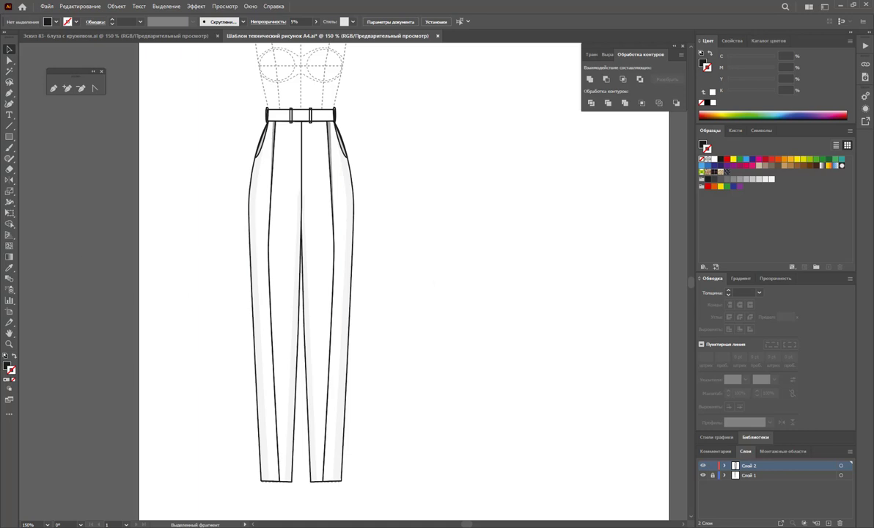
click(684, 525)
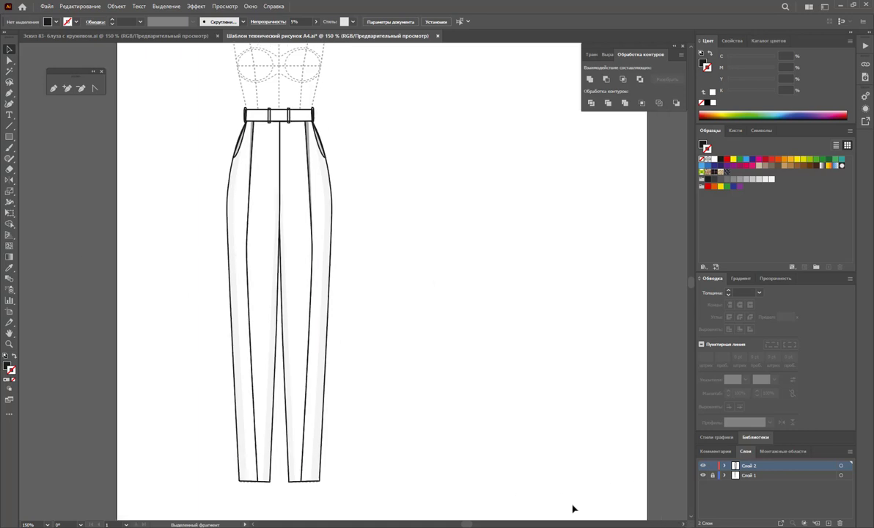
Step: Draw a thin vertical bar beside the trousers and nudge it into position
click(10, 136)
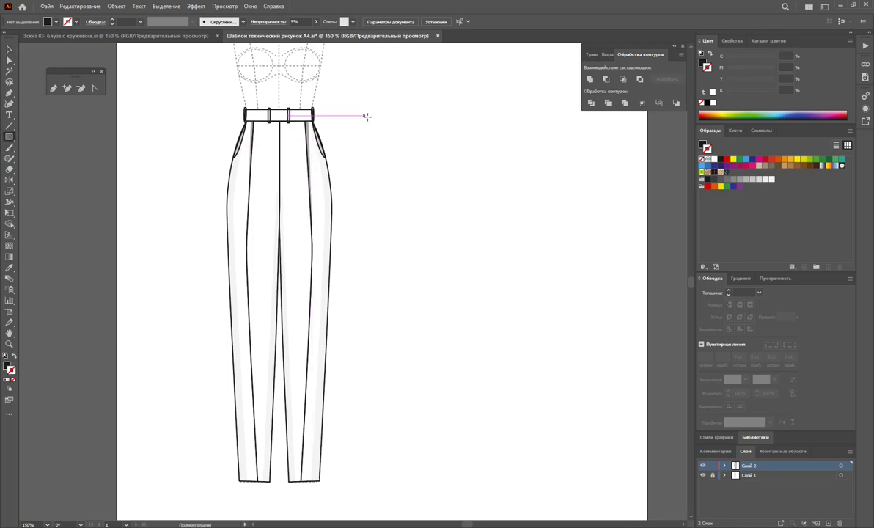
drag(373, 119, 374, 253)
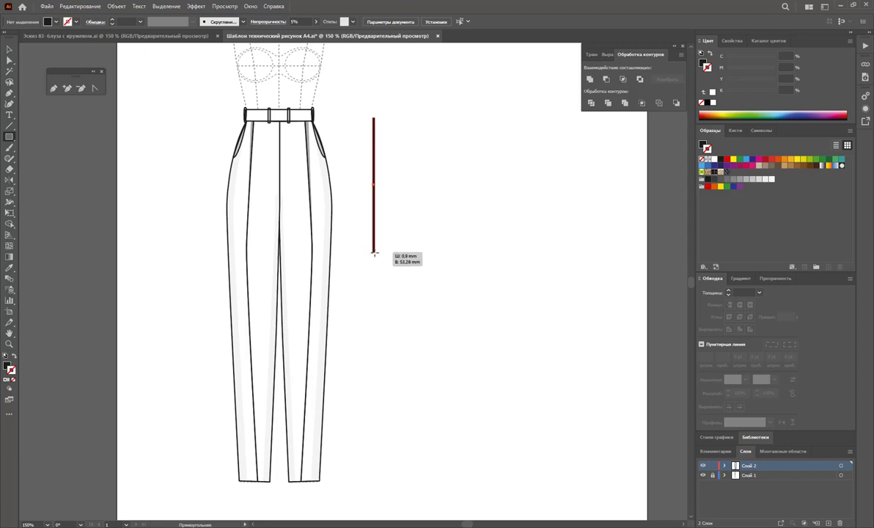
drag(374, 253, 374, 253)
click(9, 50)
click(378, 195)
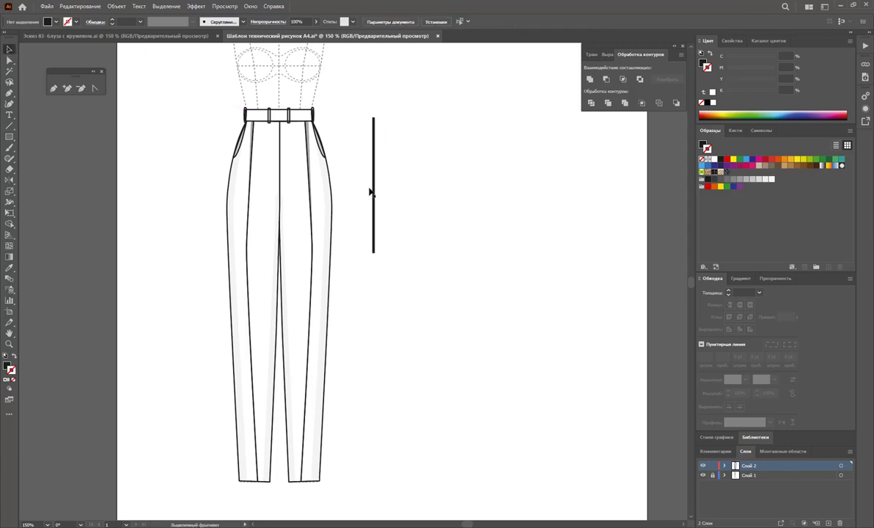
drag(373, 206, 380, 218)
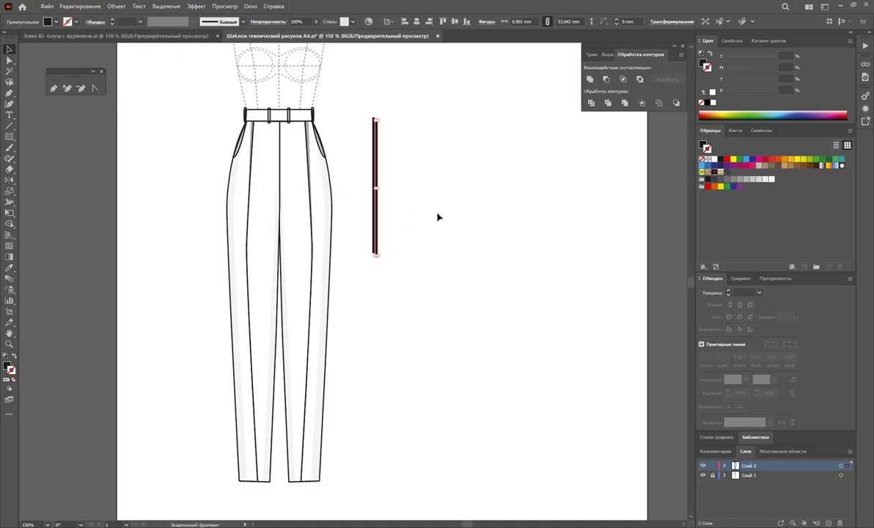
key(Left)
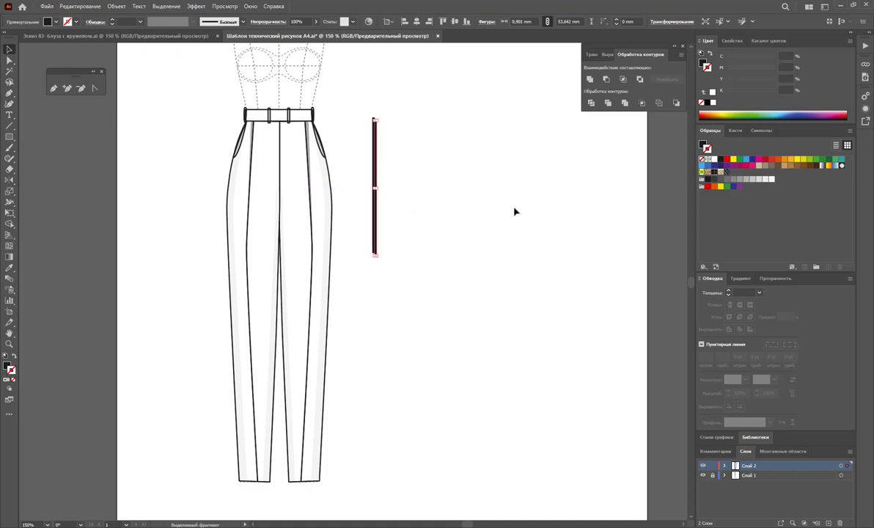
click(515, 212)
drag(375, 196, 377, 195)
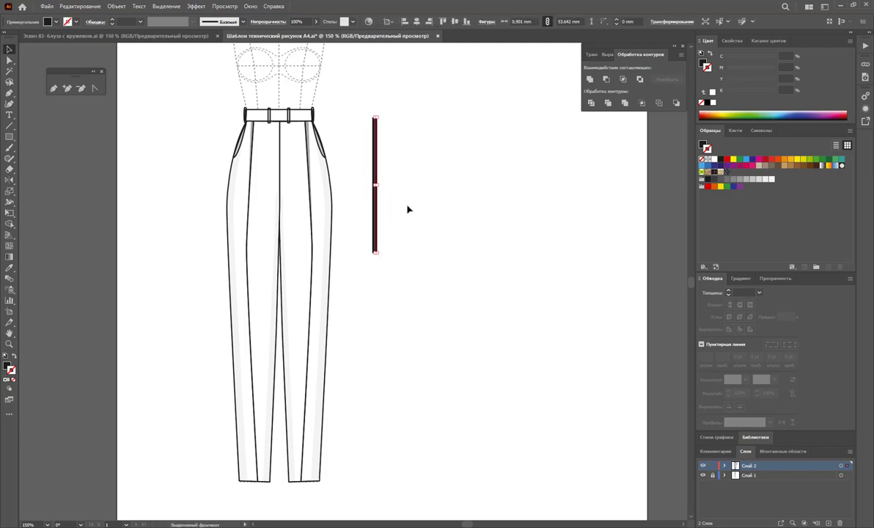
key(Left)
Step: Remove the bar's outline and give its surrounding box no fill
click(709, 160)
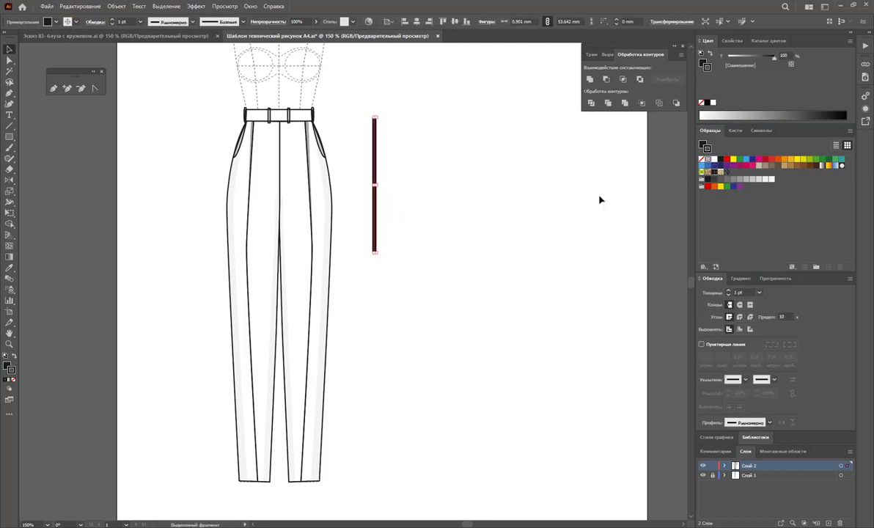
click(12, 380)
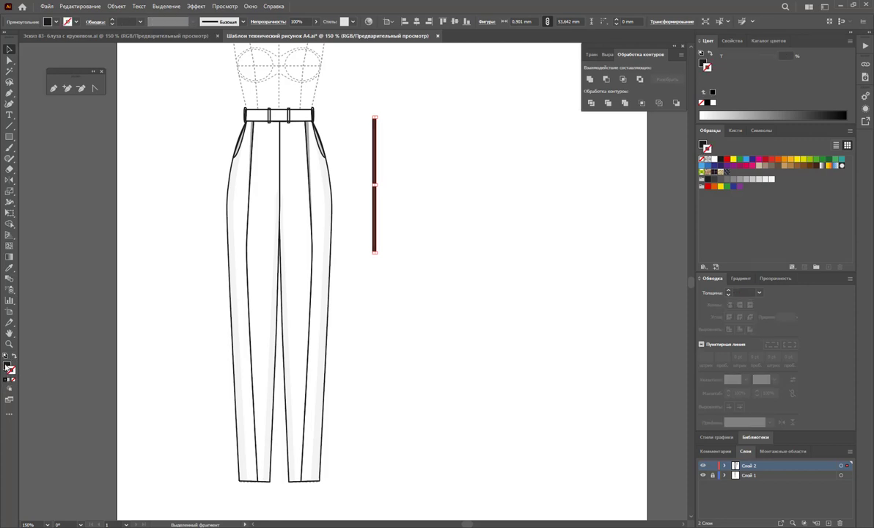
click(472, 224)
click(373, 190)
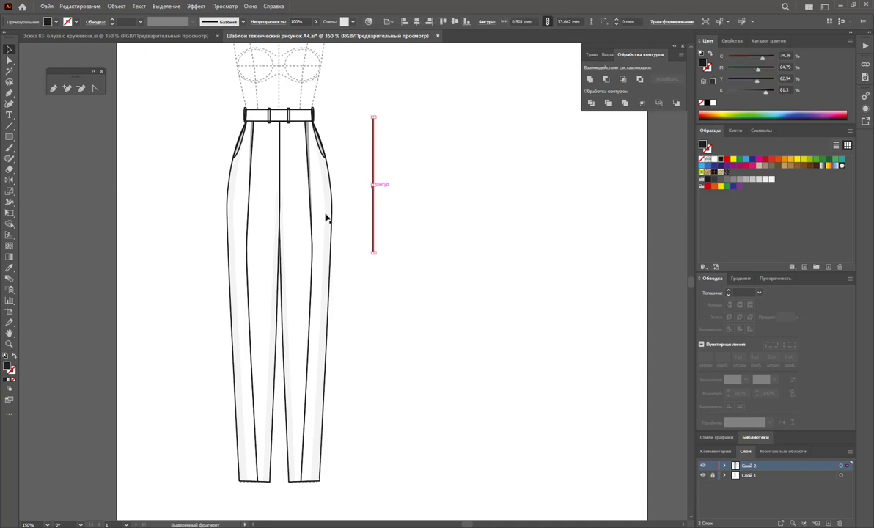
shift+click(360, 248)
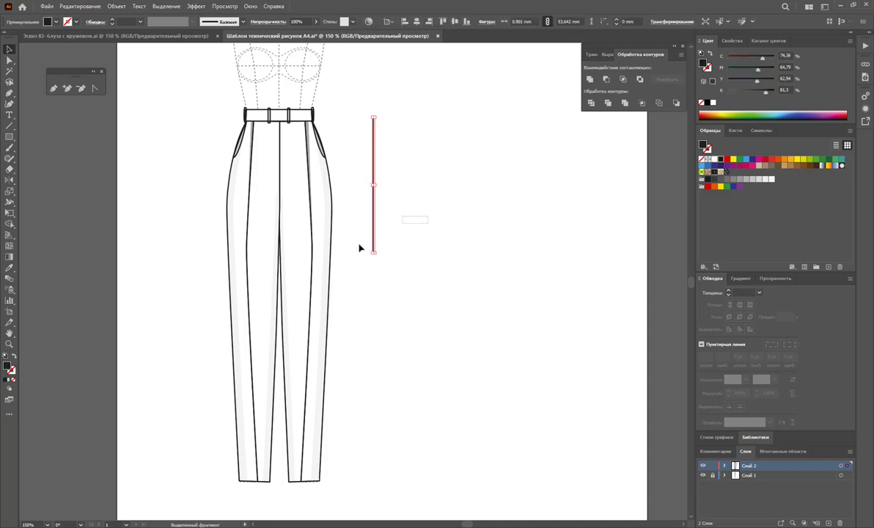
click(11, 380)
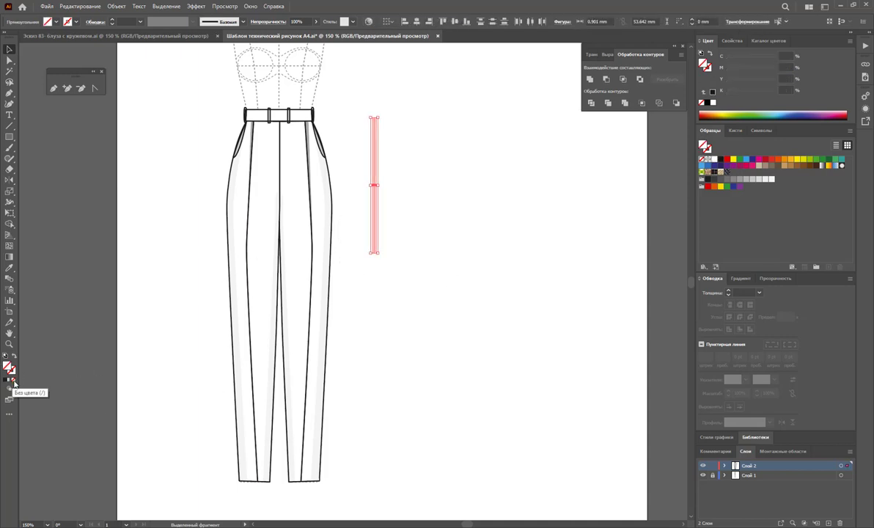
click(404, 254)
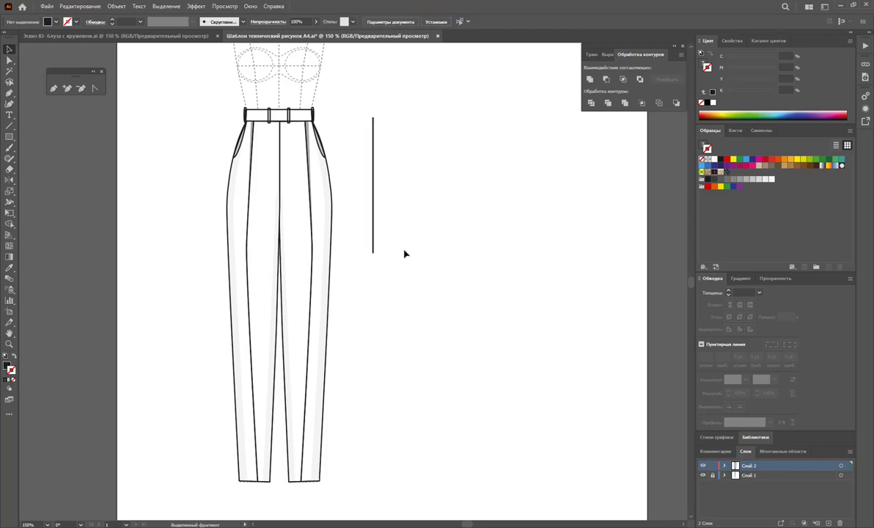
Step: Drag the bar and its box into the Swatches panel as a pattern swatch
click(375, 220)
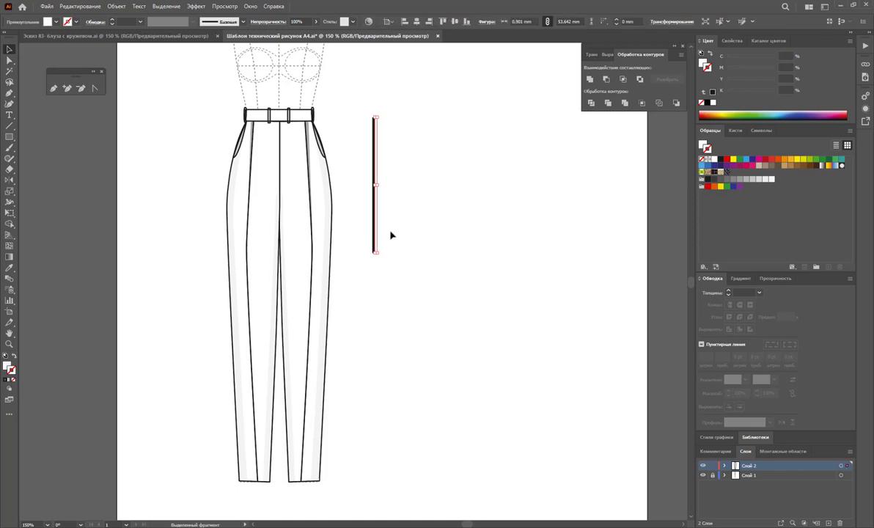
click(408, 260)
drag(392, 205, 377, 239)
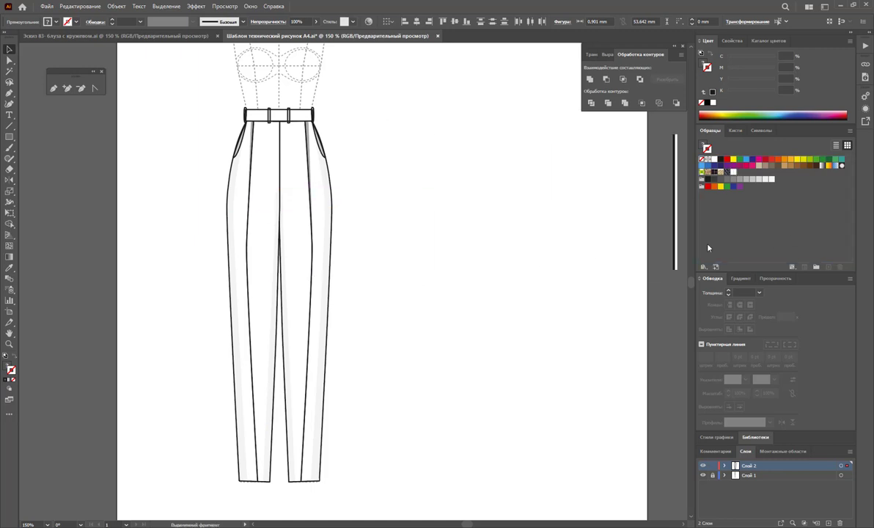
click(523, 286)
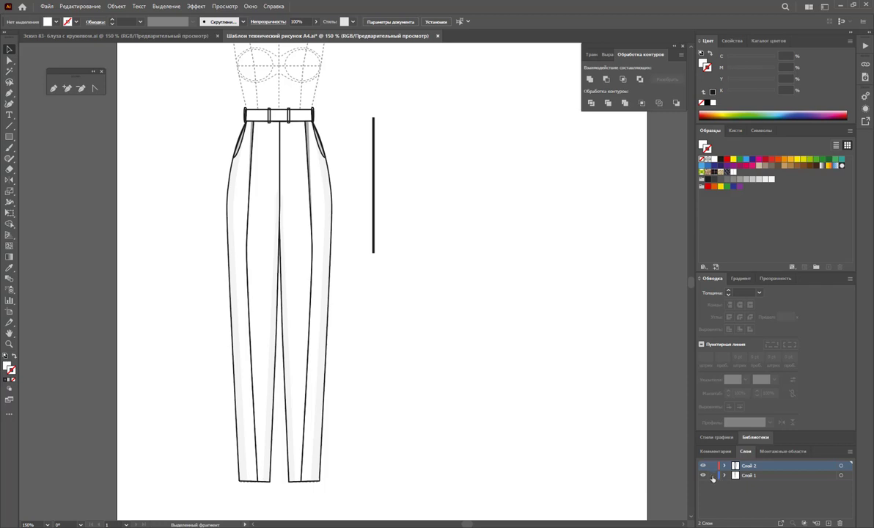
Step: Zoom out and Alt-drag a copy of the whole trousers figure to the right
key(z)
alt+click(366, 308)
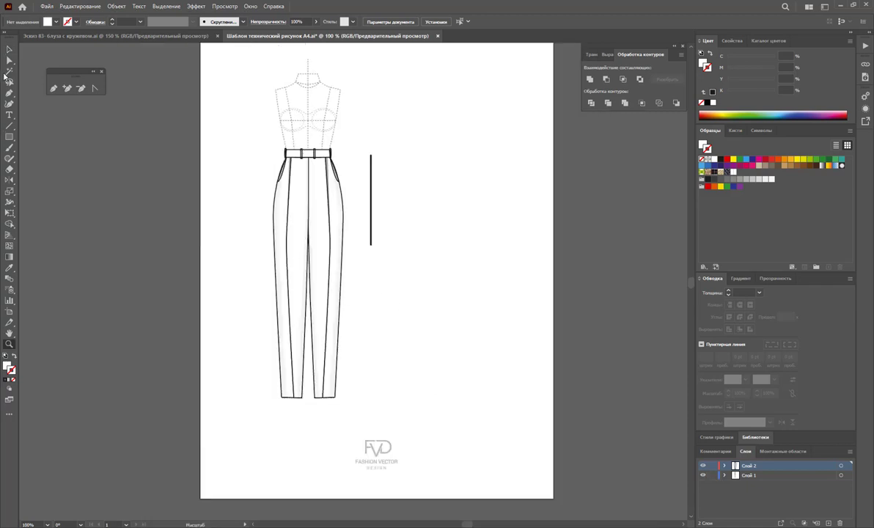
click(9, 61)
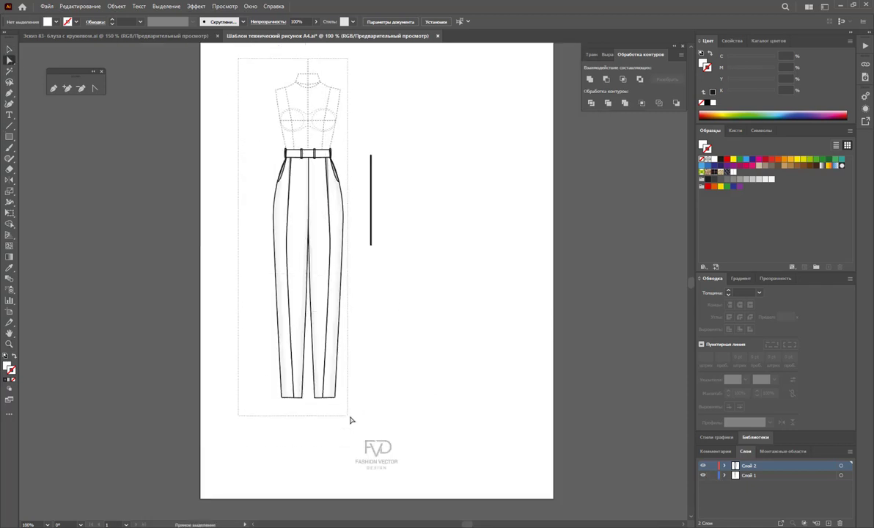
drag(239, 62, 351, 416)
click(8, 47)
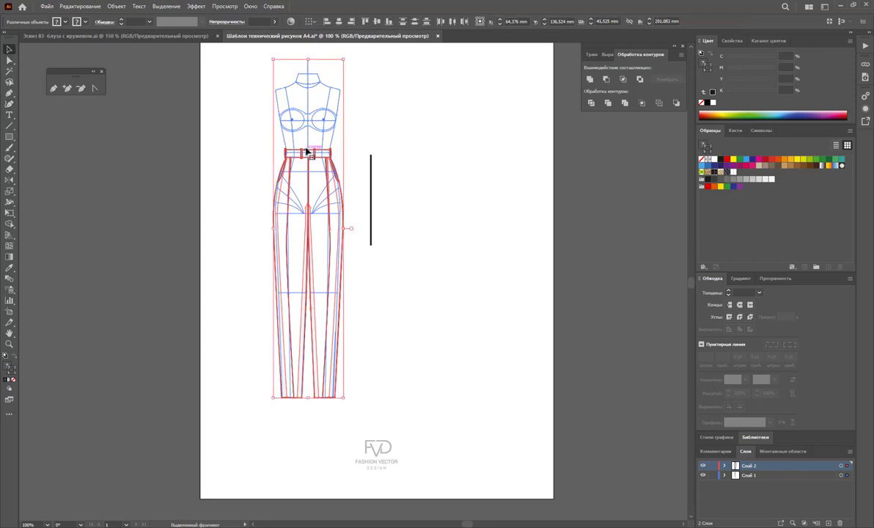
drag(306, 151, 409, 163)
click(393, 159)
click(370, 179)
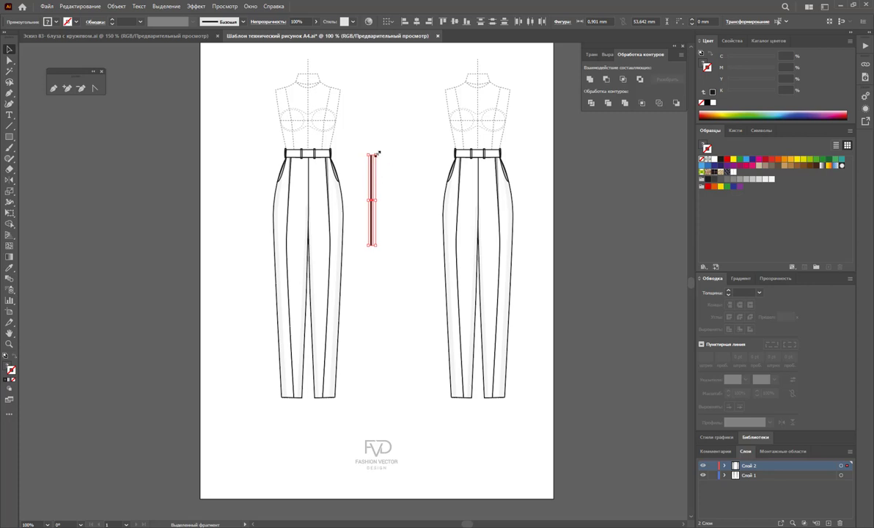
Step: Undo that copy, place a new copy at the page's right, and delete the thin bar
key(ctrl+z)
drag(308, 189, 456, 199)
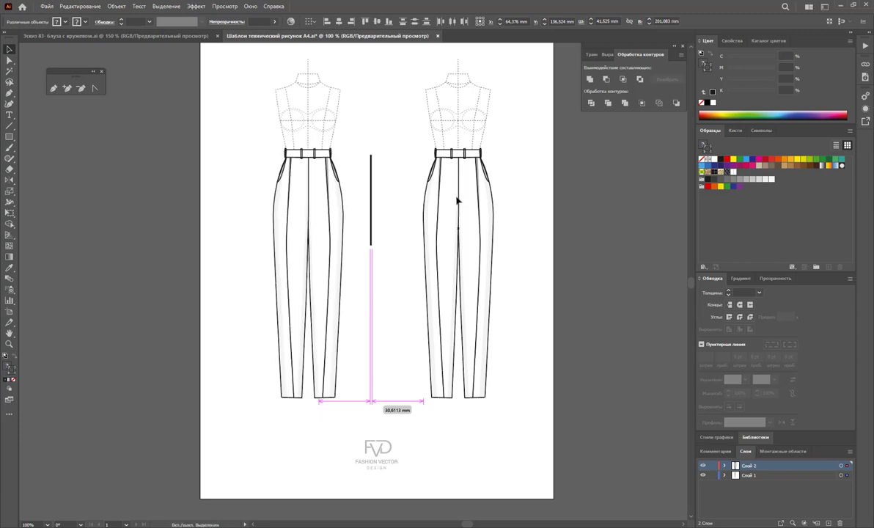
click(380, 187)
drag(391, 170, 365, 191)
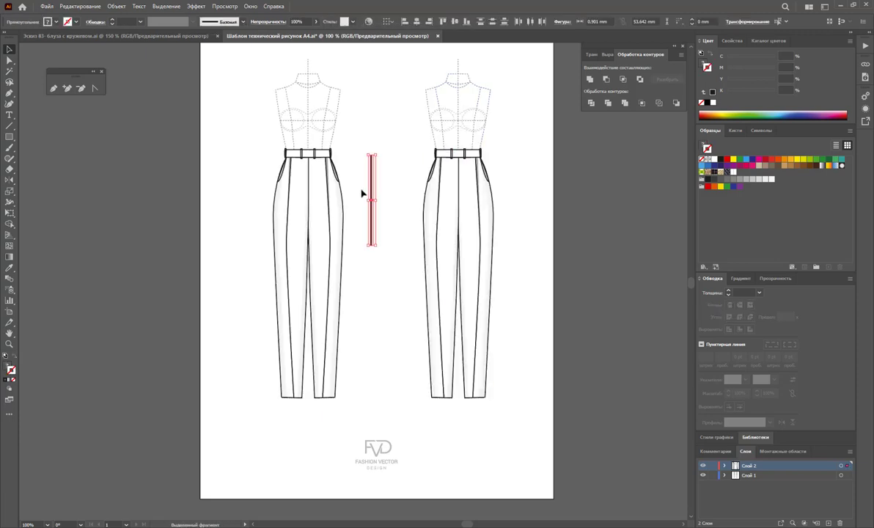
key(Delete)
click(9, 137)
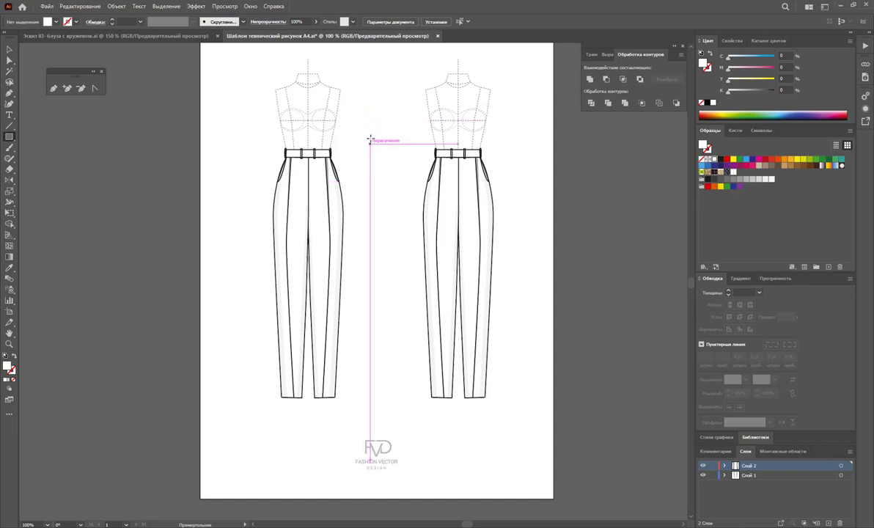
Step: Draw a tall rectangle between the two figures and fill it with the stripe pattern swatch
drag(367, 135, 376, 145)
drag(402, 183, 399, 256)
key(v)
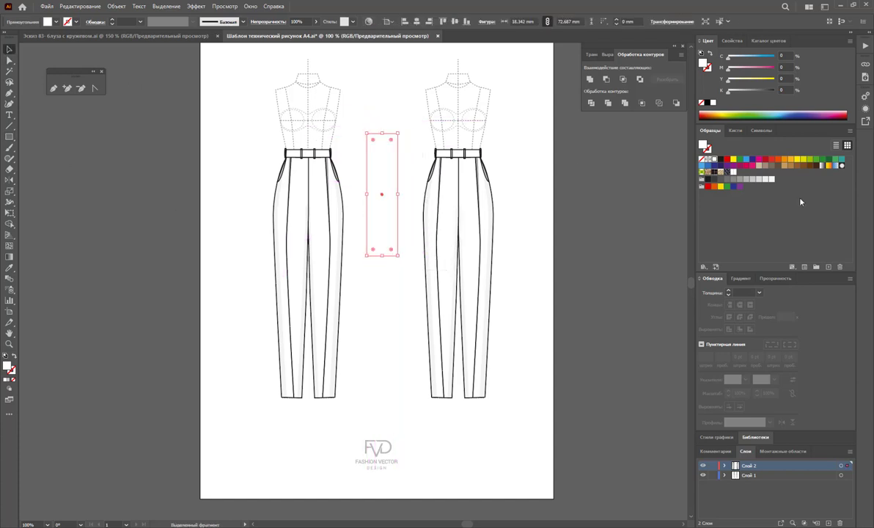
click(733, 172)
click(565, 255)
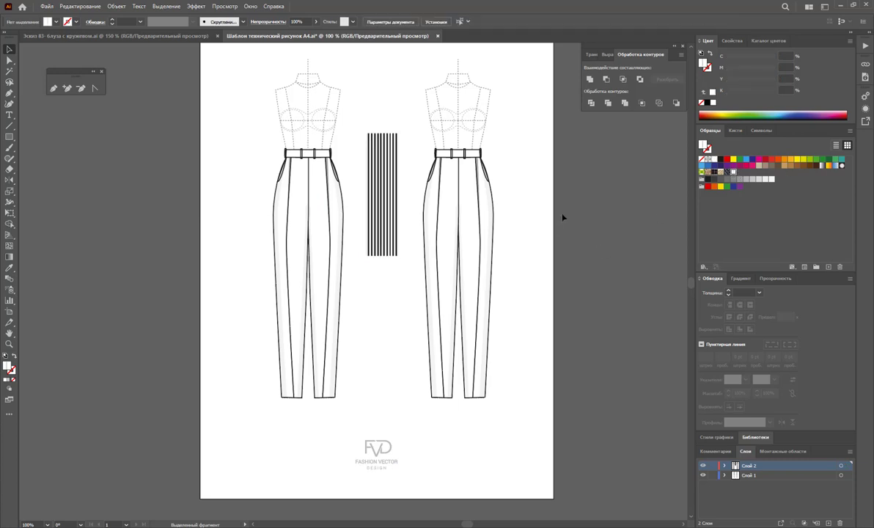
click(467, 205)
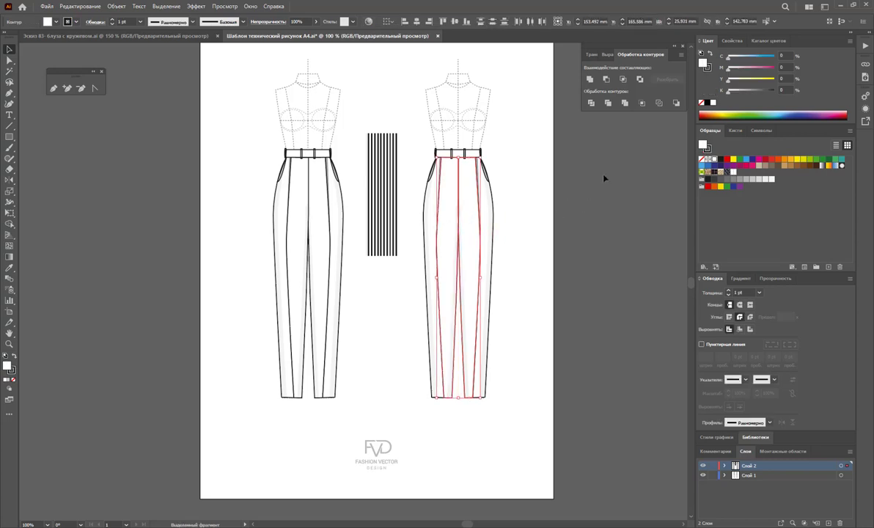
Step: Fill the right trousers' panels with stripes and set the side and centre panels to 49% opacity
click(733, 172)
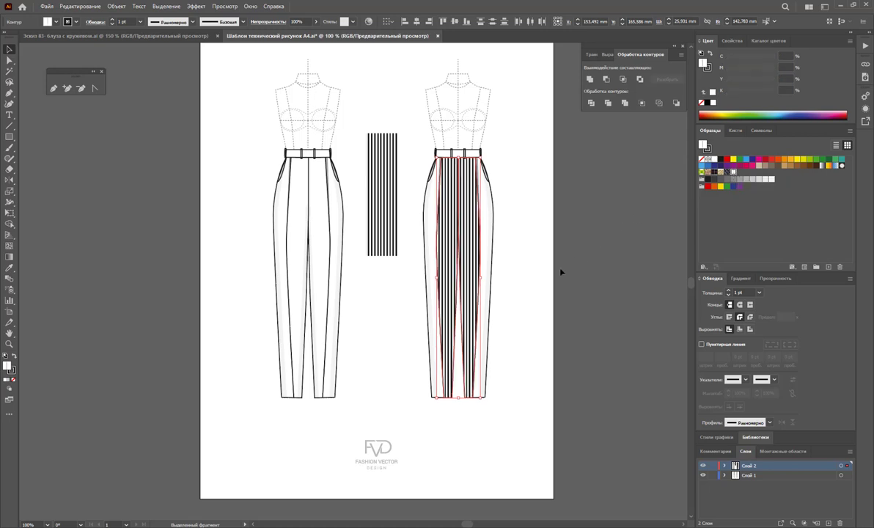
click(489, 220)
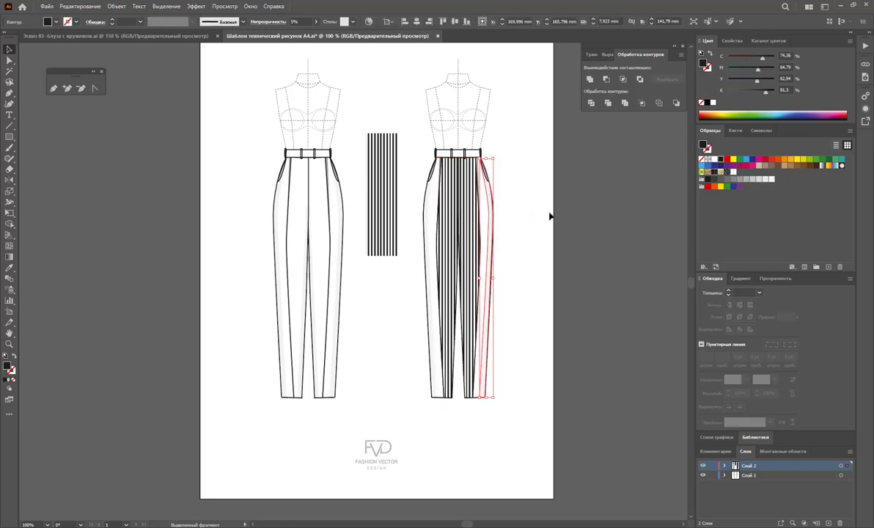
click(460, 205)
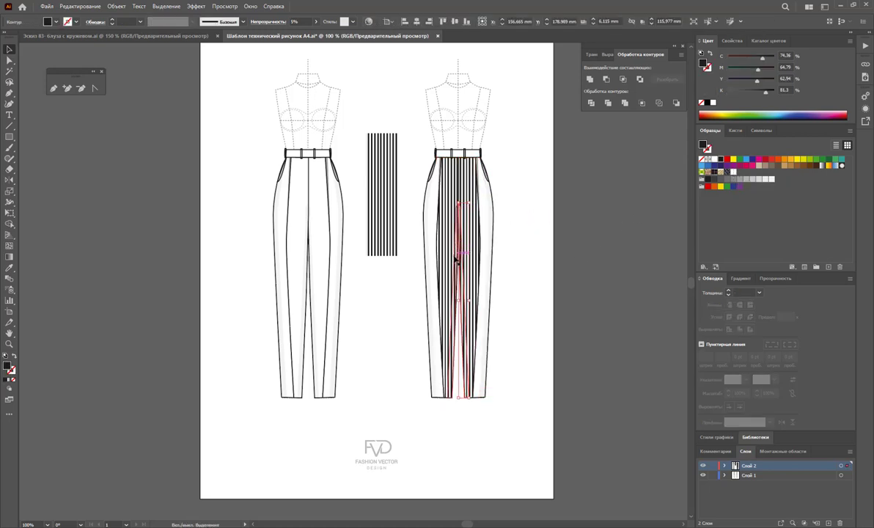
shift+click(492, 236)
shift+click(428, 235)
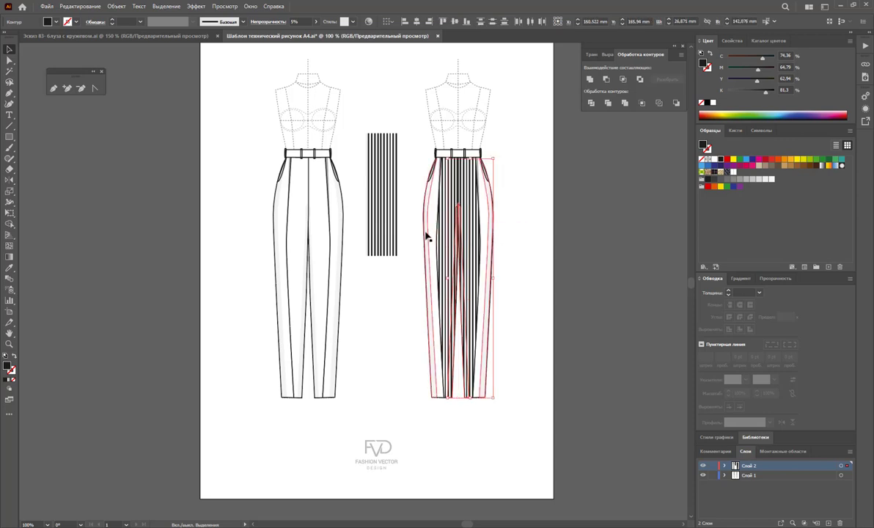
click(315, 23)
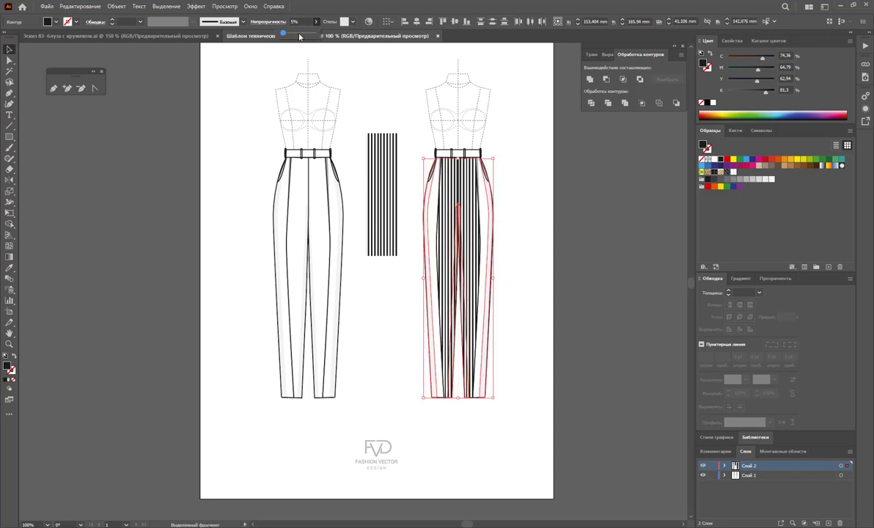
drag(285, 35, 296, 34)
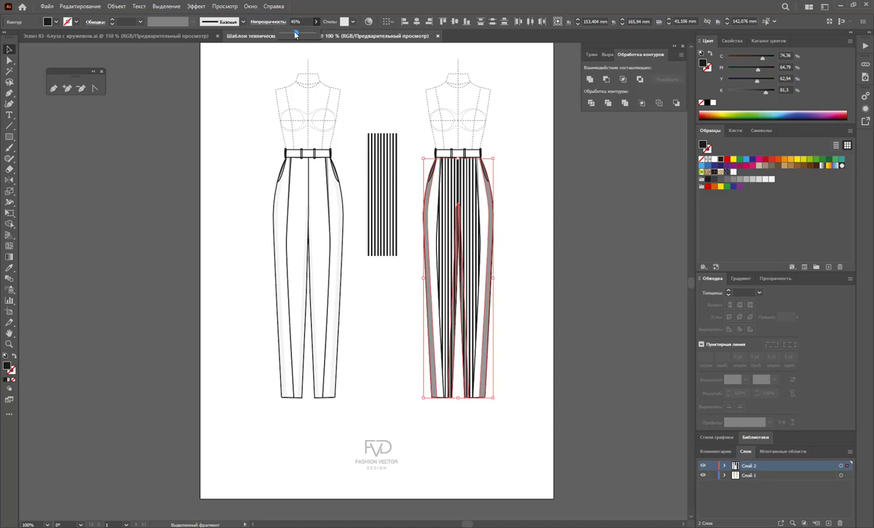
click(528, 176)
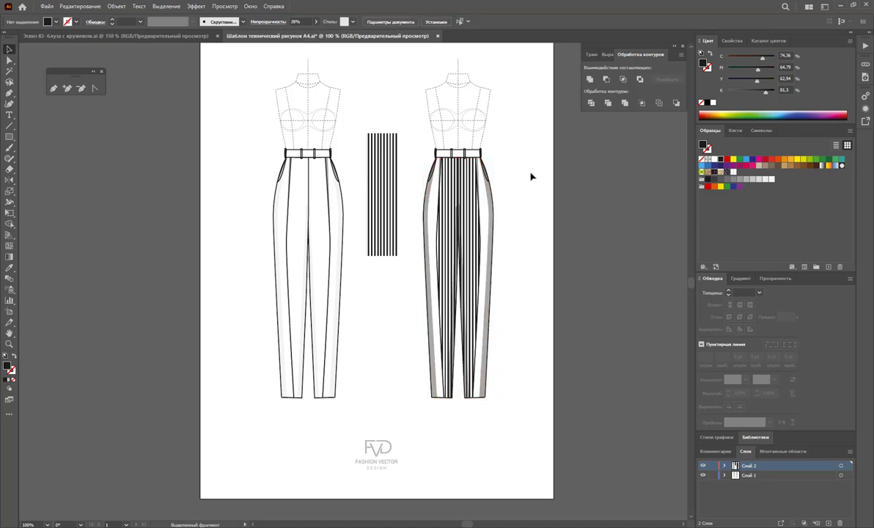
Step: Apply the stripe pattern swatch to the right trousers' grey side panels
click(433, 206)
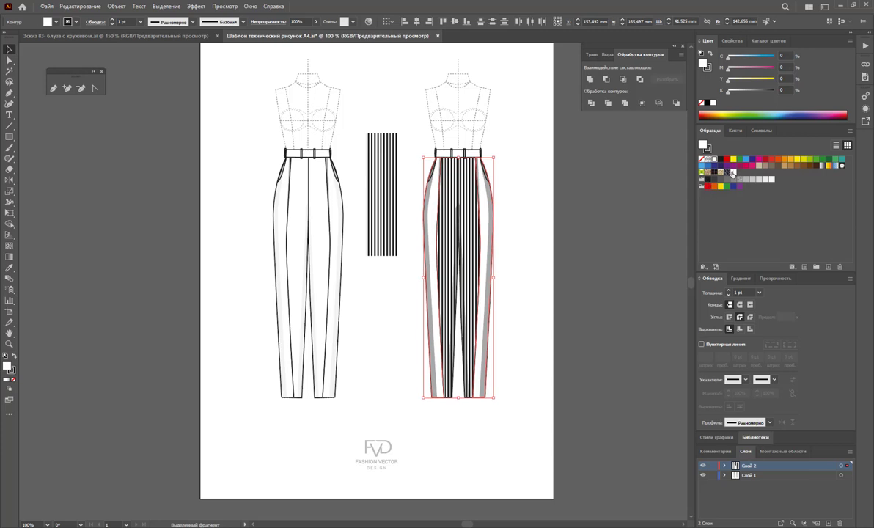
click(732, 172)
click(531, 214)
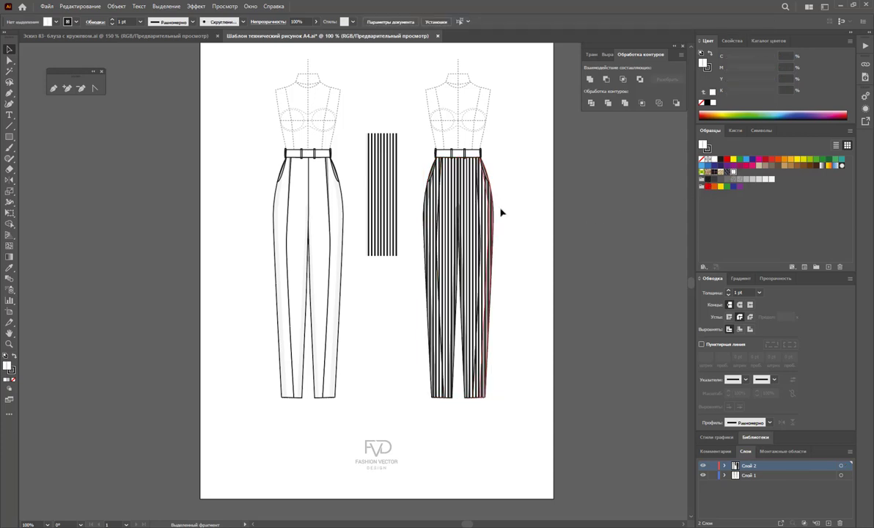
click(458, 152)
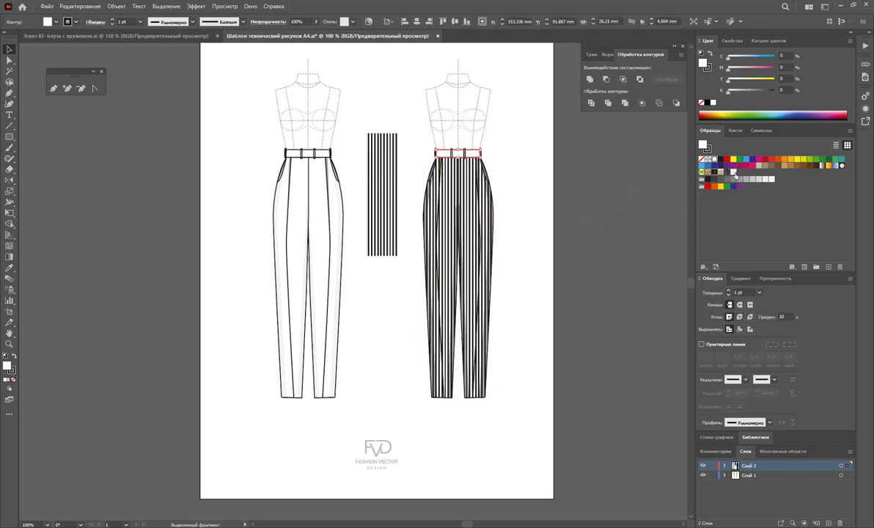
Step: Fill the right trousers' waistband with the stripe swatch and rotate only its pattern 90°
click(728, 173)
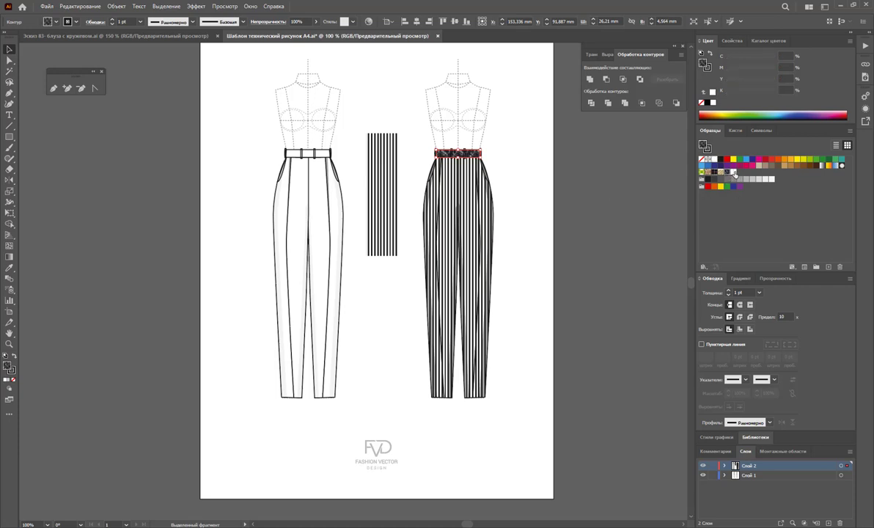
key(ctrl+z)
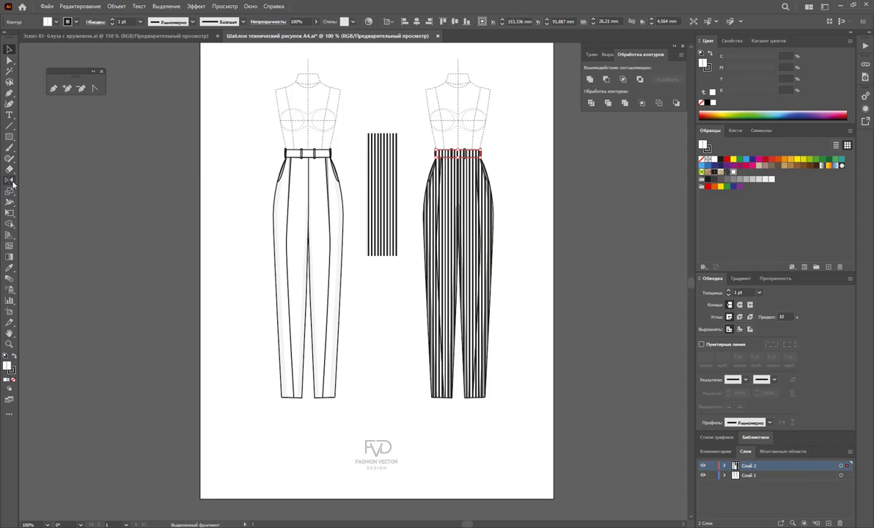
click(12, 184)
click(44, 171)
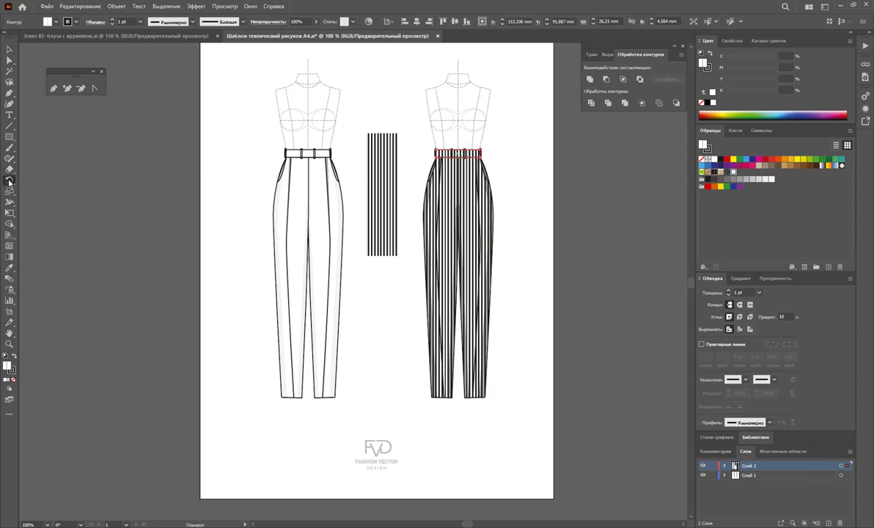
double_click(10, 181)
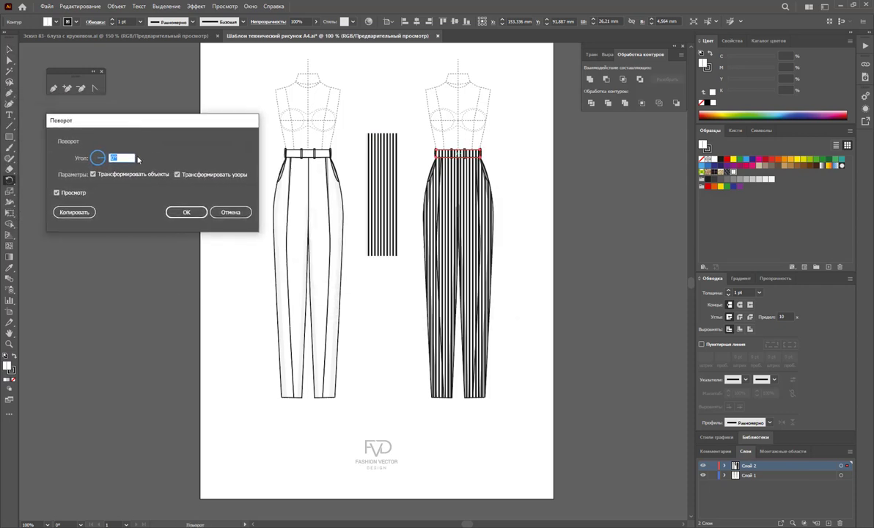
click(110, 175)
click(105, 159)
drag(99, 153, 97, 151)
double_click(115, 158)
click(187, 212)
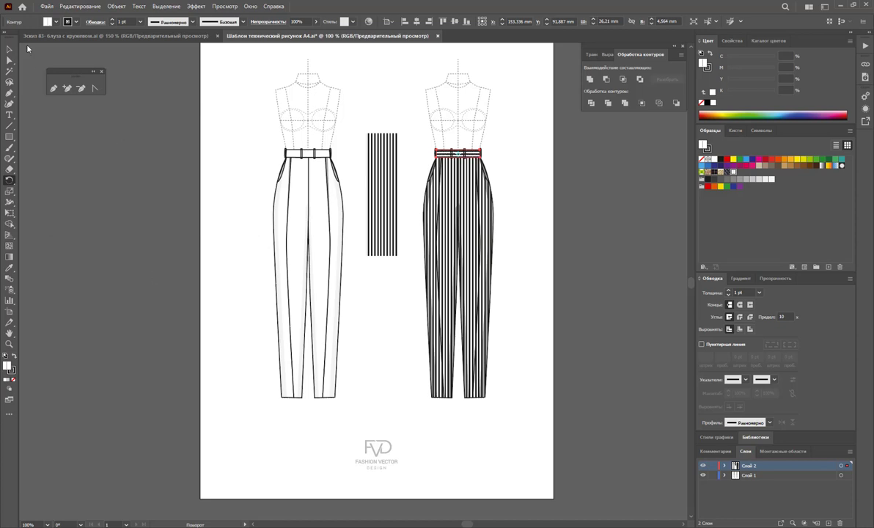
click(9, 49)
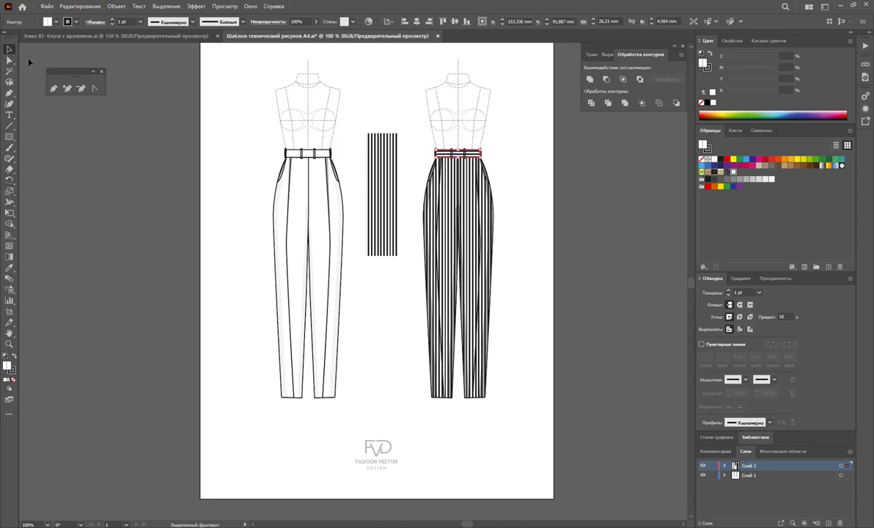
Step: Rotate the left side panel's stripe pattern to 165°, leaving the shape unrotated
click(432, 226)
click(9, 179)
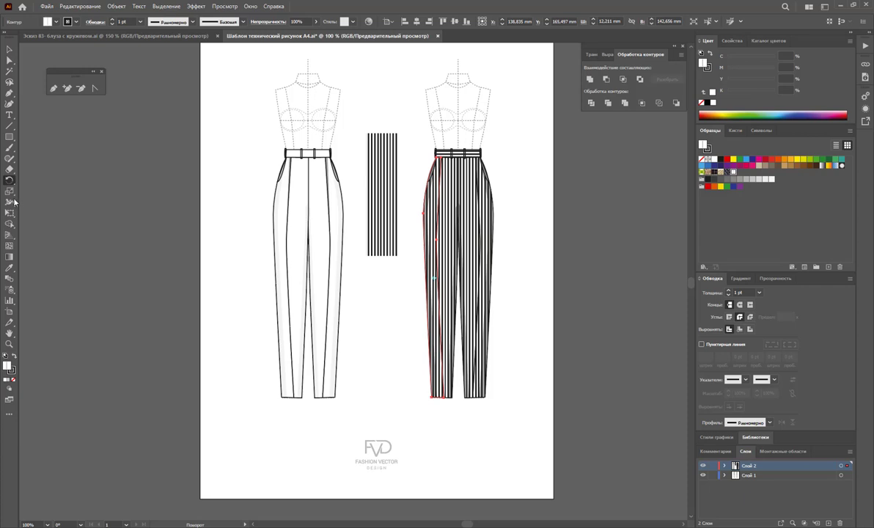
double_click(13, 182)
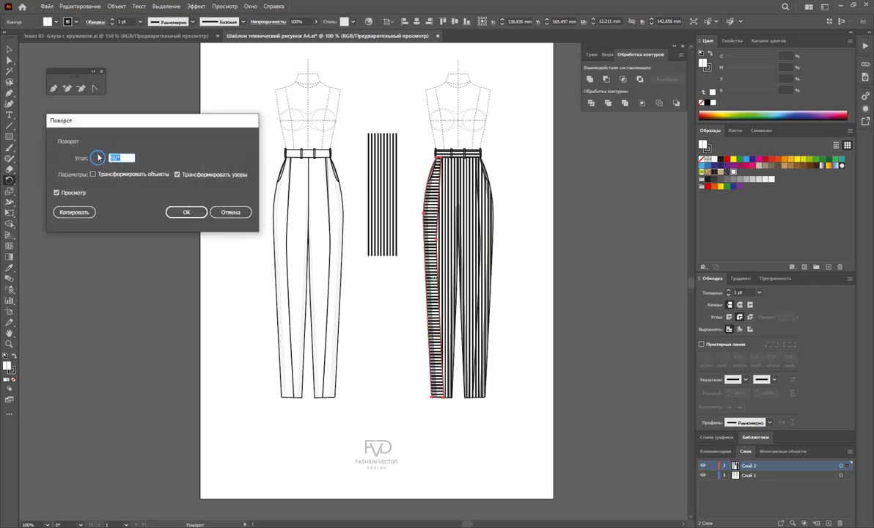
drag(98, 157, 93, 158)
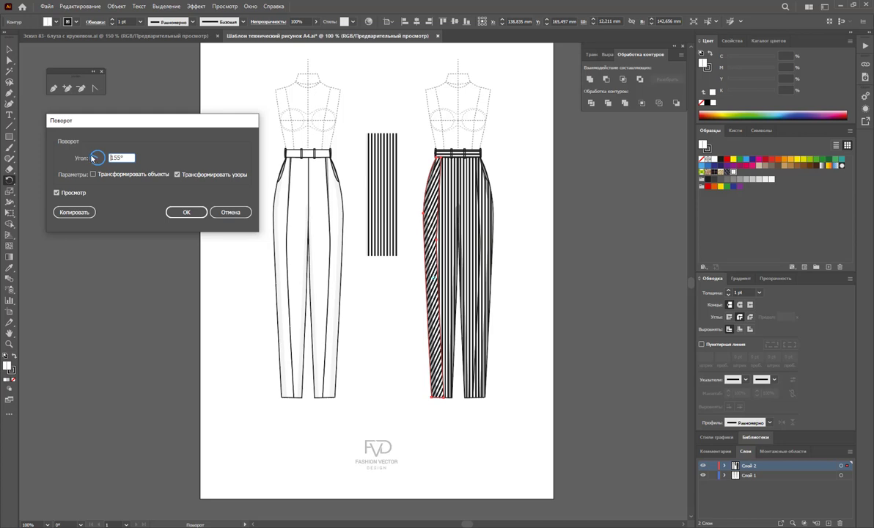
drag(92, 158, 94, 159)
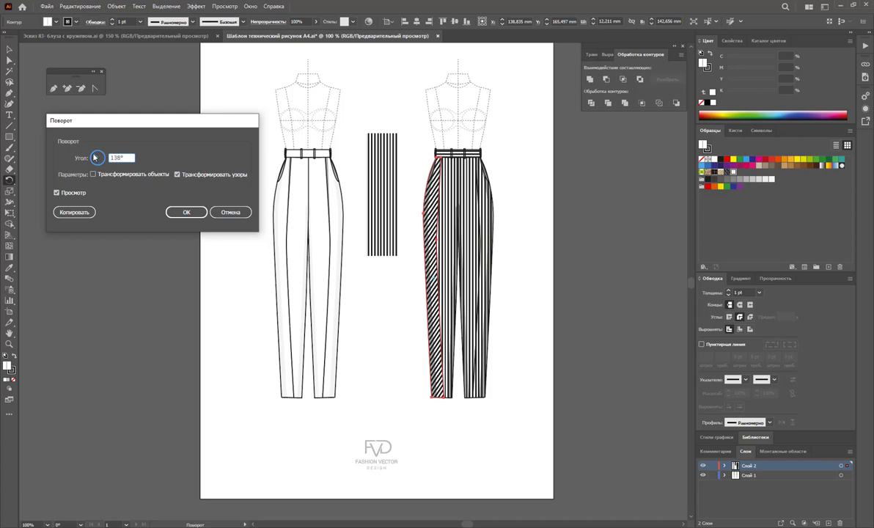
drag(94, 159, 95, 160)
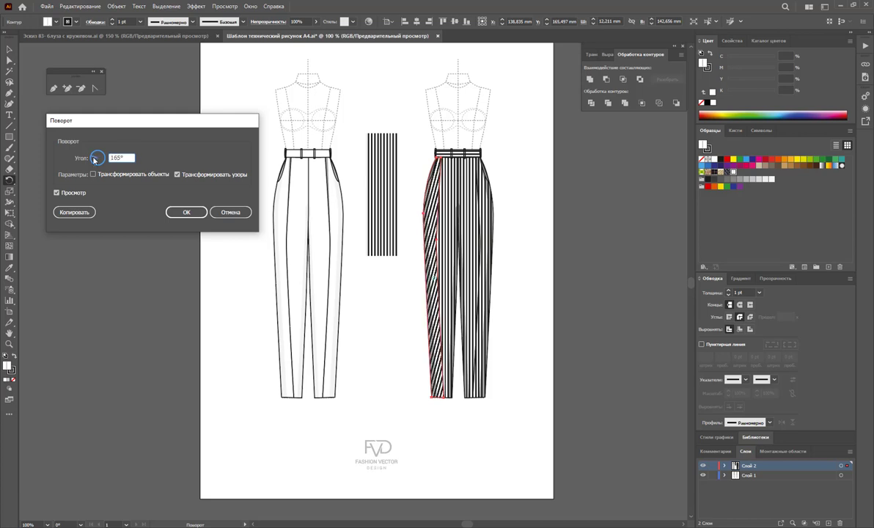
click(187, 212)
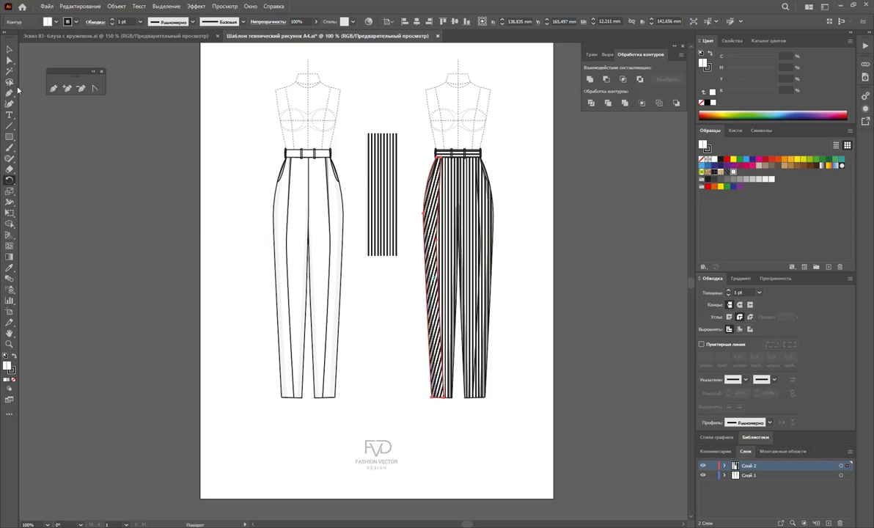
click(9, 48)
key(ctrl+shift+a)
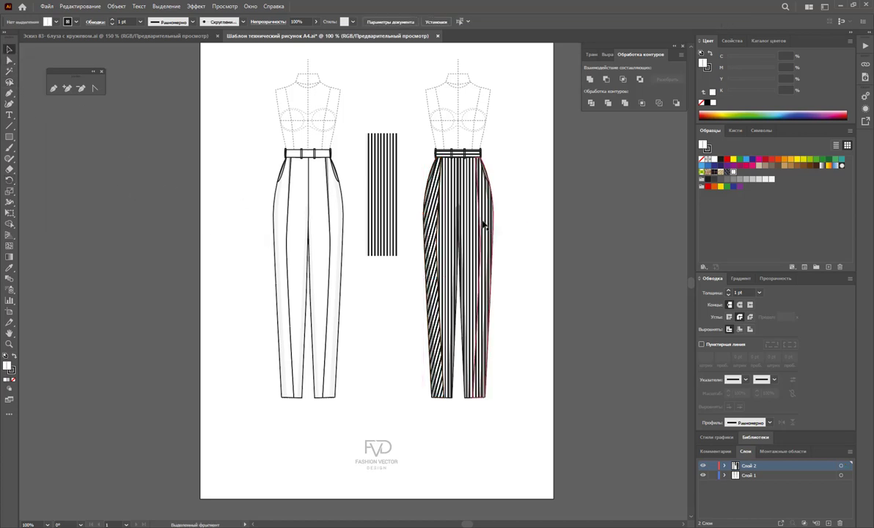
Step: Rotate the right side panel's stripe pattern to 20°
click(481, 229)
click(9, 180)
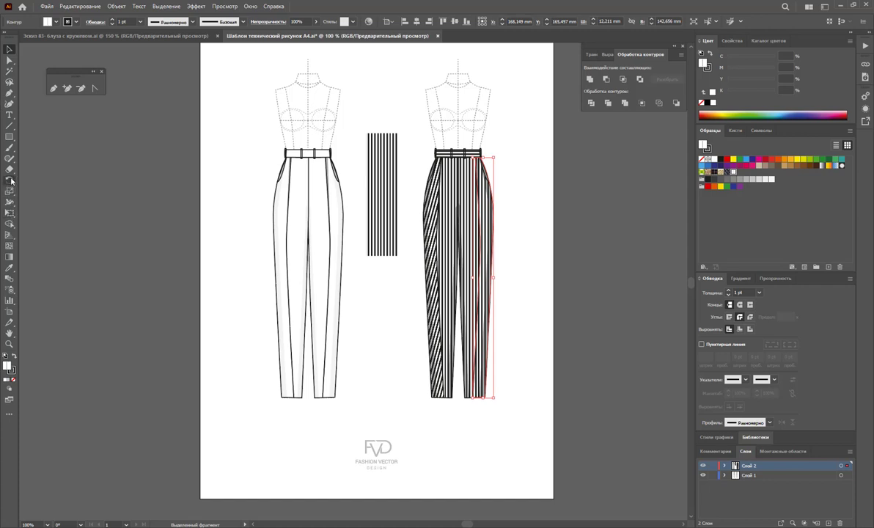
click(483, 279)
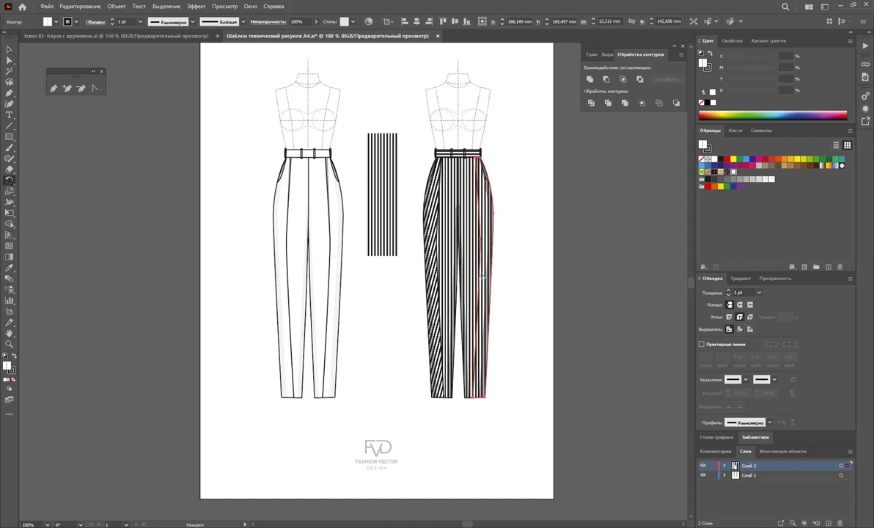
double_click(9, 177)
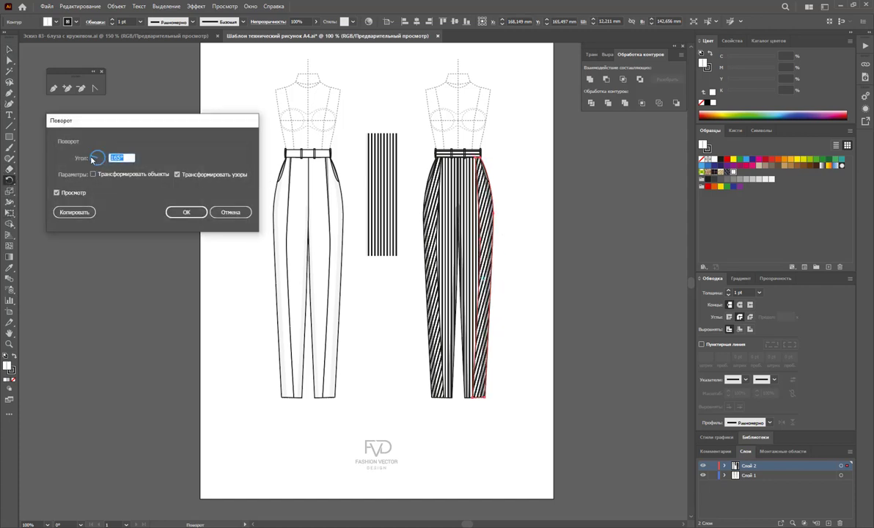
drag(94, 158, 107, 157)
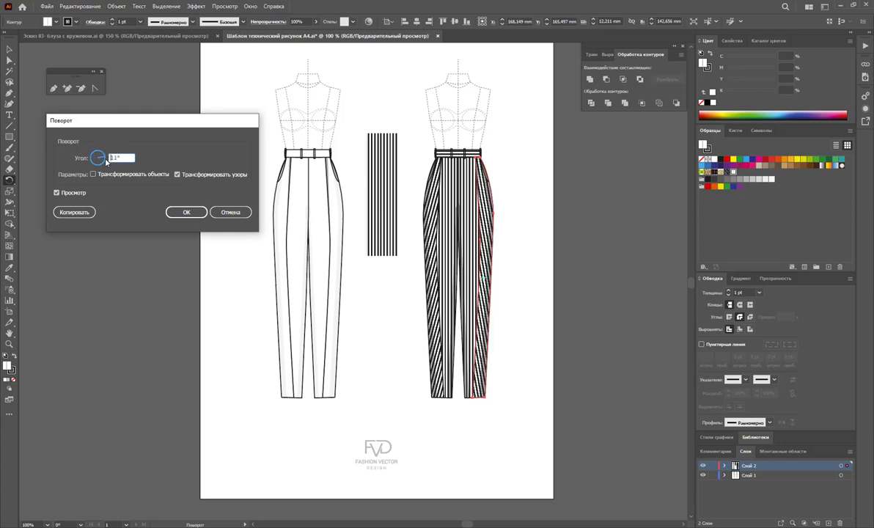
drag(106, 161, 106, 160)
text(20)
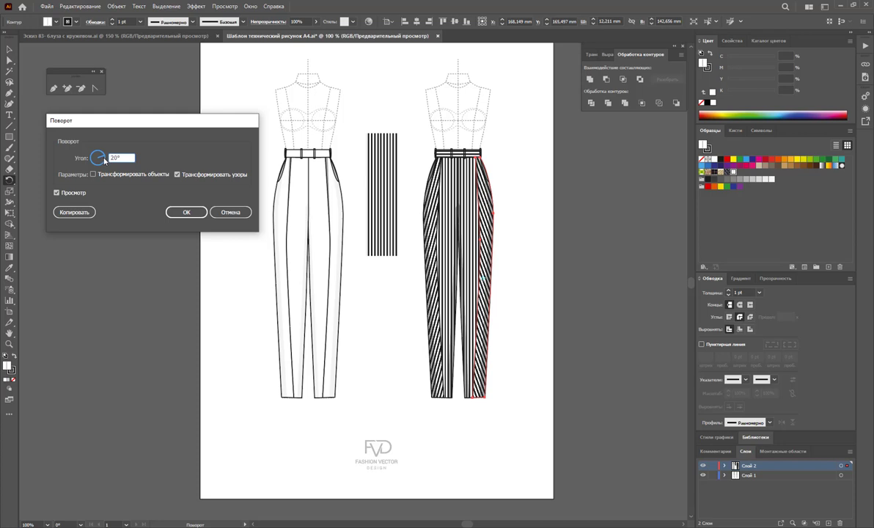
click(168, 213)
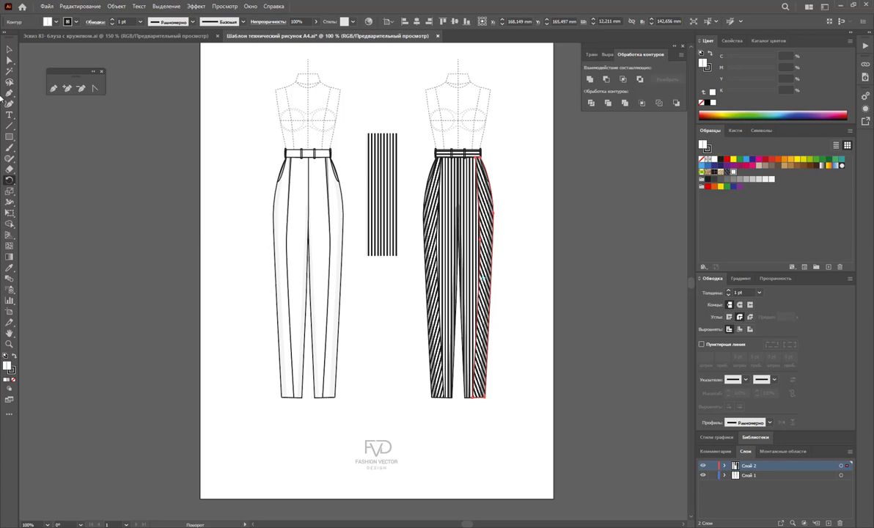
Step: Check the waistband pieces, then zoom out to 66.67% to show the whole page
click(9, 50)
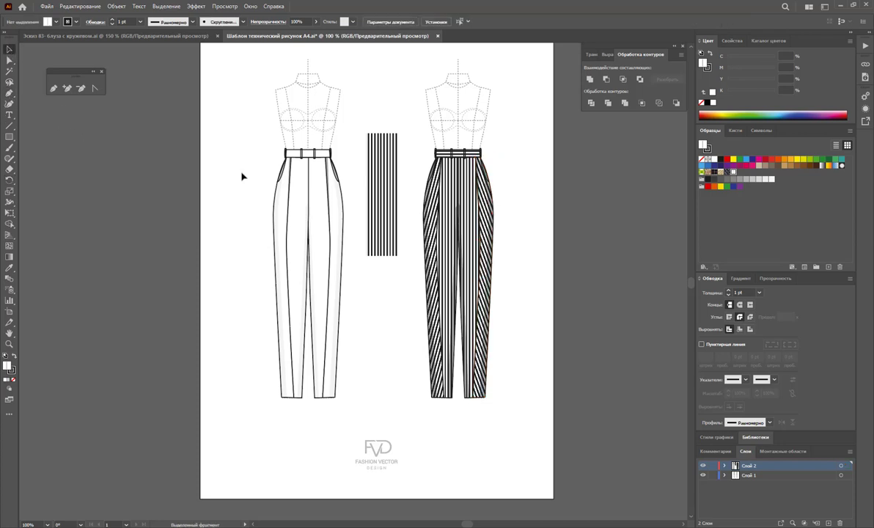
click(459, 153)
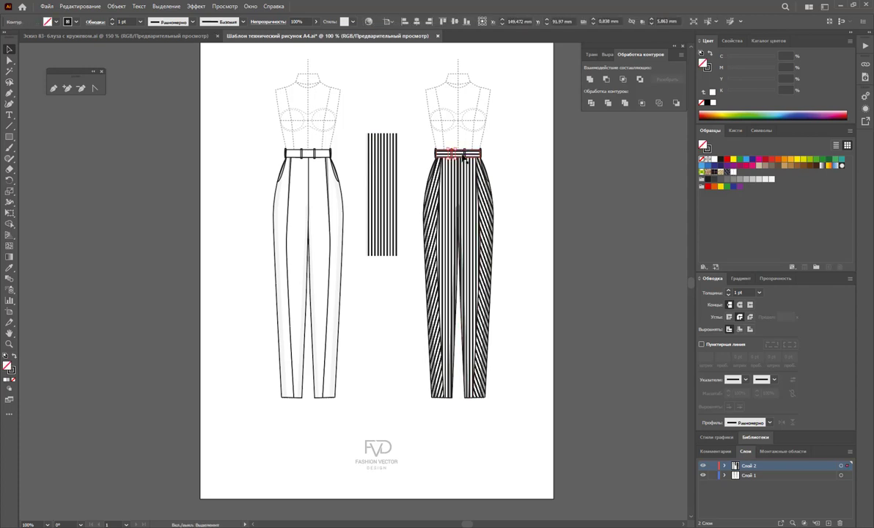
click(465, 158)
shift+click(440, 153)
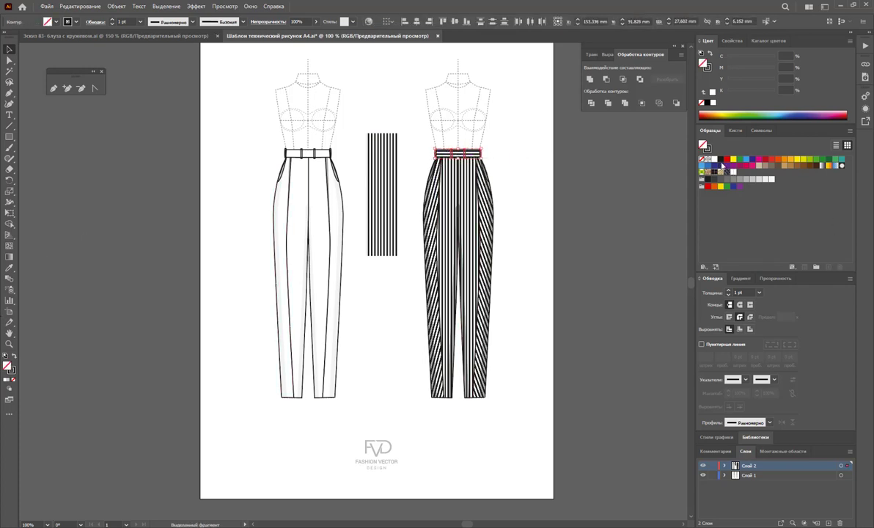
click(546, 190)
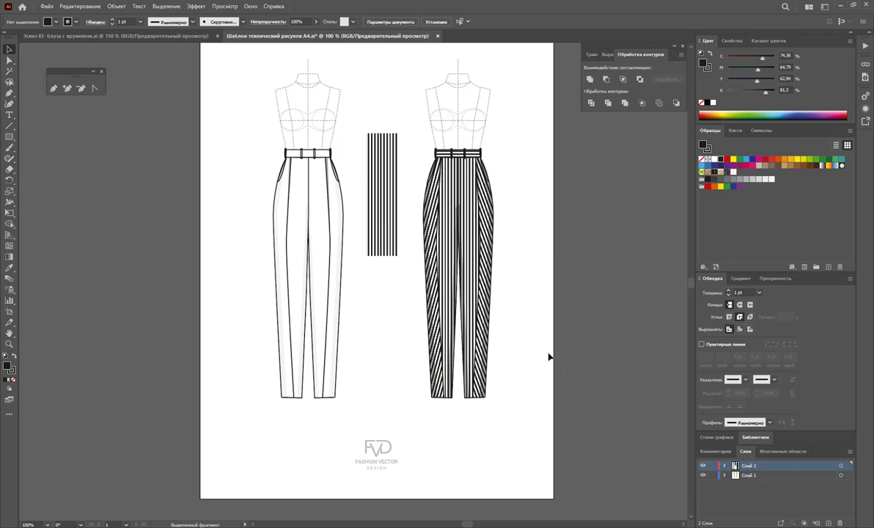
key(z)
alt+click(515, 302)
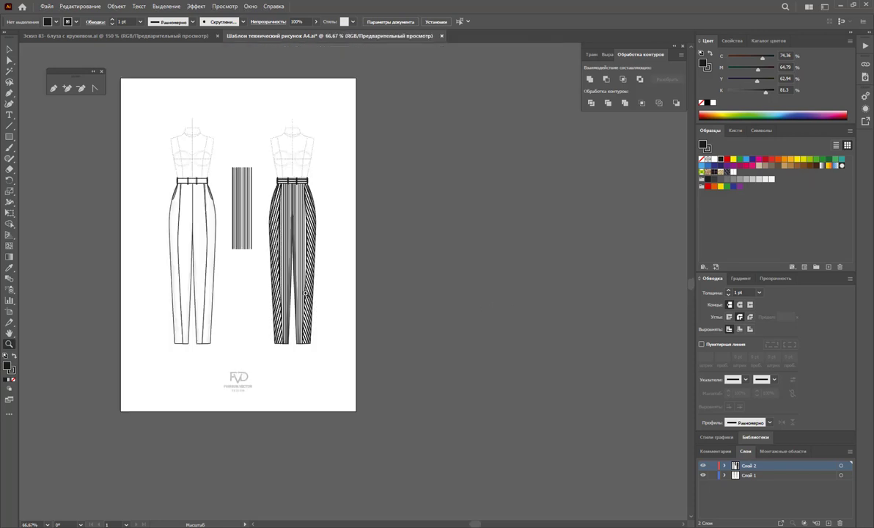
Step: Duplicate the artboard with its artwork and place the copy to the right
click(9, 311)
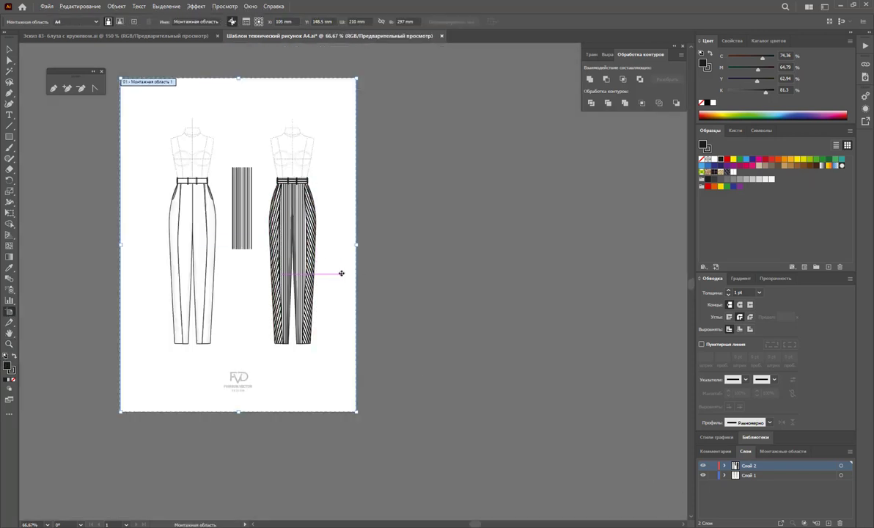
drag(343, 273, 591, 291)
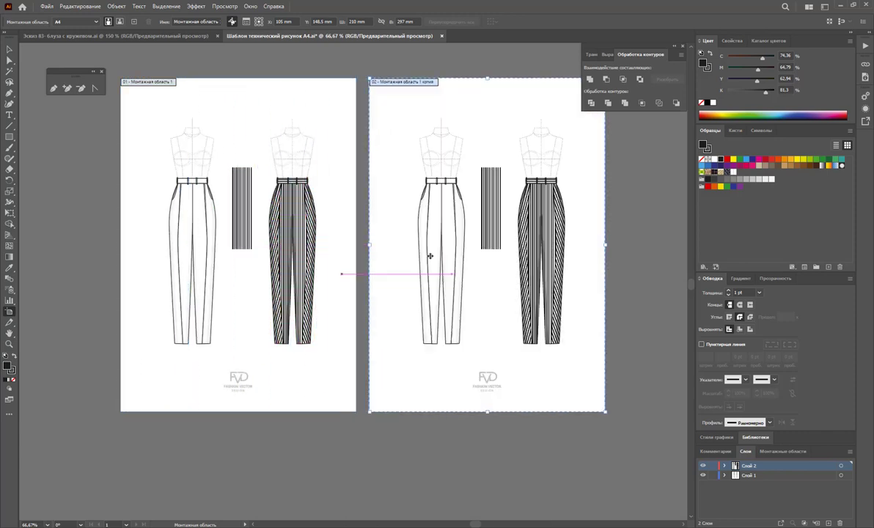
click(9, 49)
Step: Delete the plain trousers figure and stripe swatch from the second artboard
drag(374, 97, 510, 348)
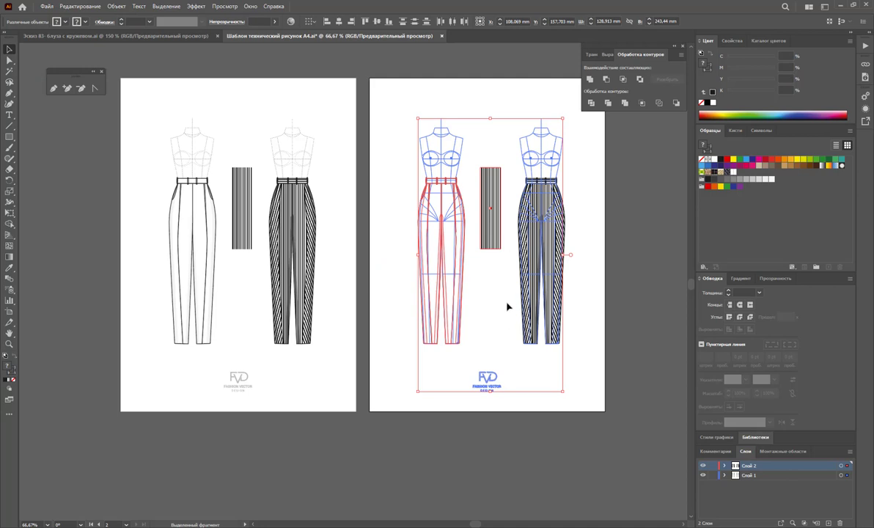
click(507, 306)
click(8, 61)
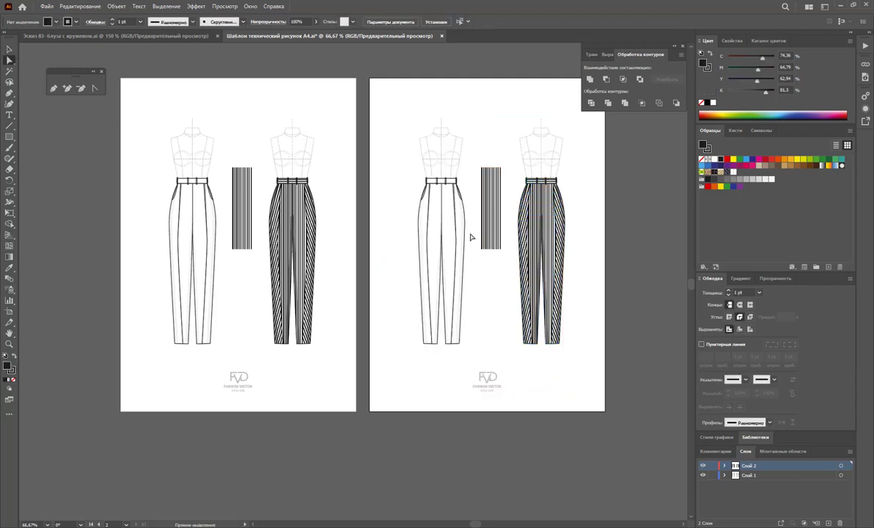
drag(390, 110, 505, 344)
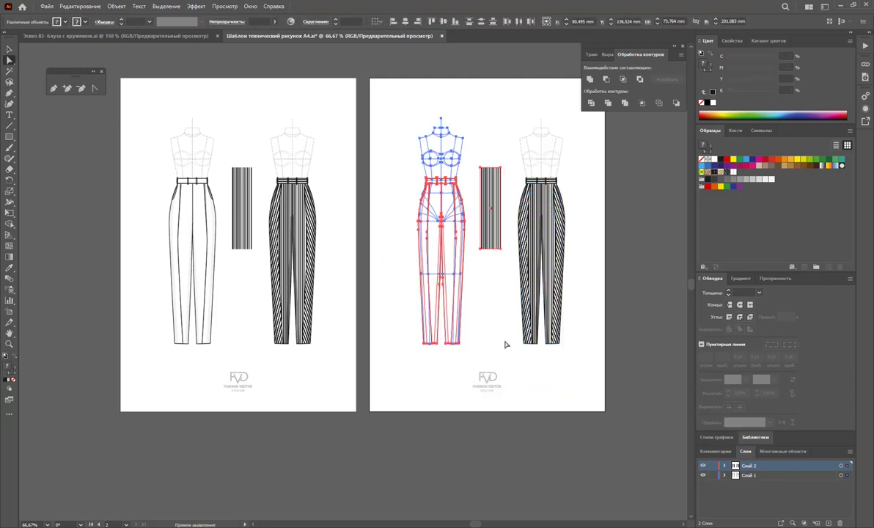
key(Delete)
click(9, 49)
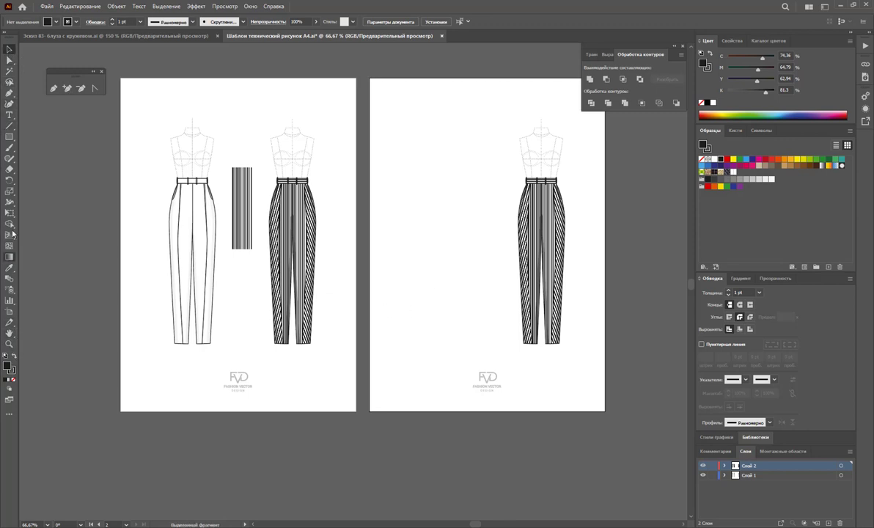
click(9, 60)
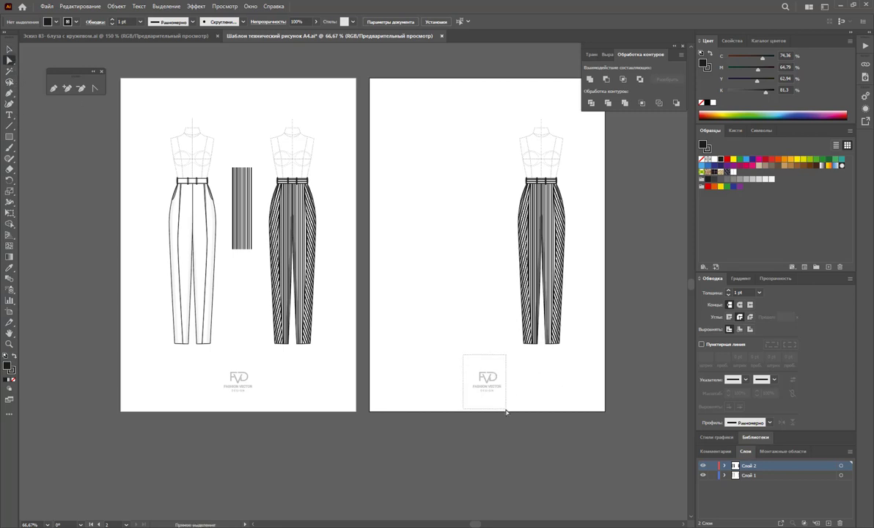
Step: Select the logo, then shift the striped trousers figure left on the second artboard
drag(466, 357, 513, 403)
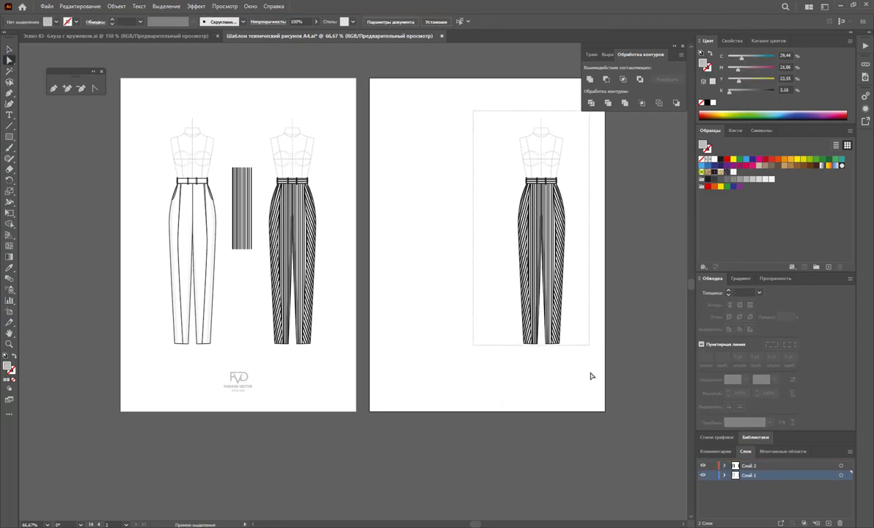
drag(474, 113, 589, 376)
drag(551, 214, 459, 214)
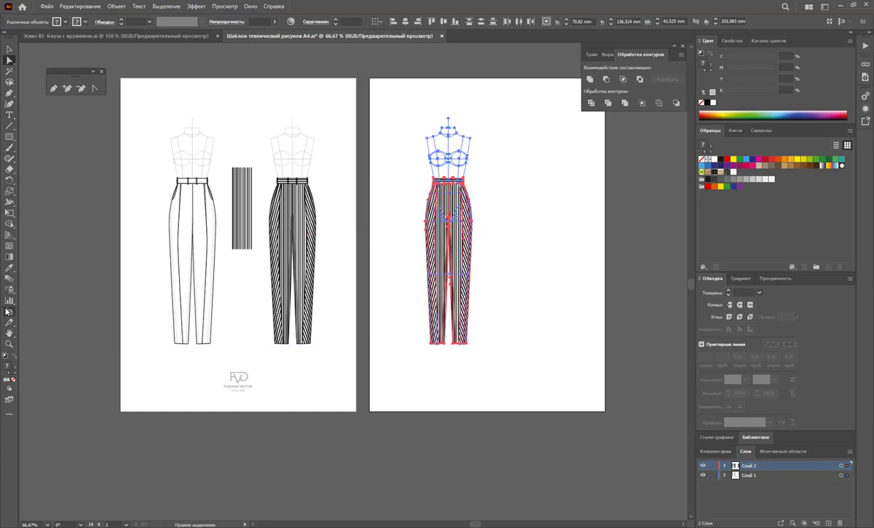
Step: Copy the magenta blouse from the blouse sketch document and return to the trousers document
click(195, 39)
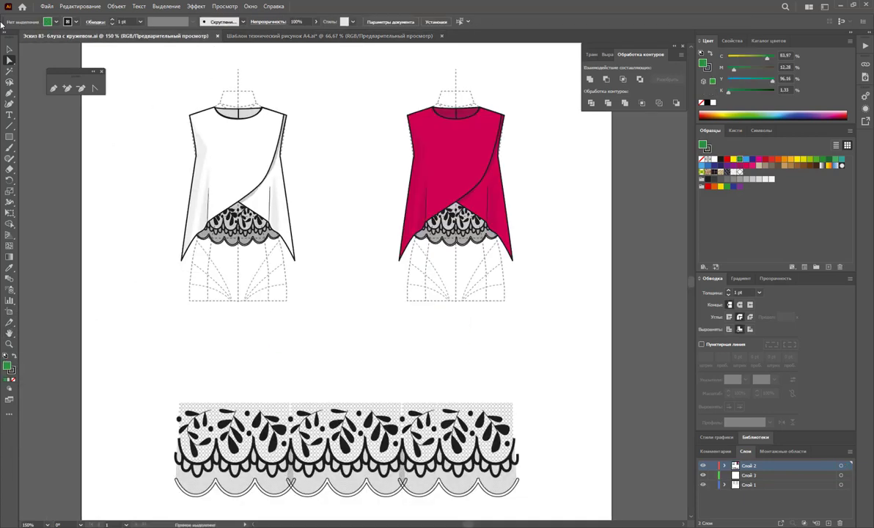
click(9, 49)
drag(344, 80, 528, 281)
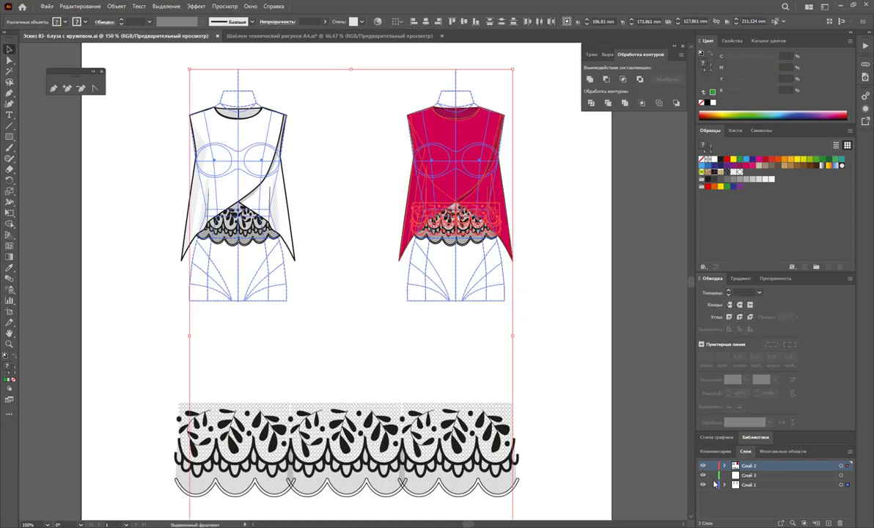
click(715, 503)
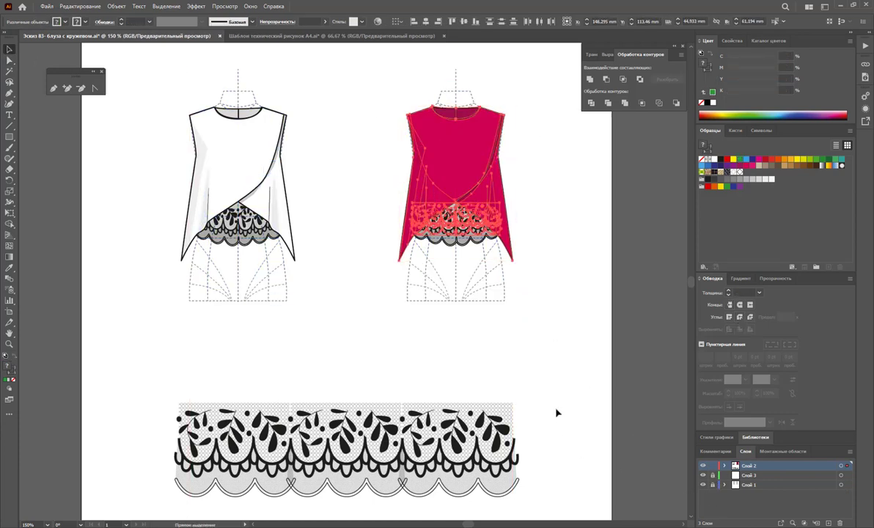
click(342, 35)
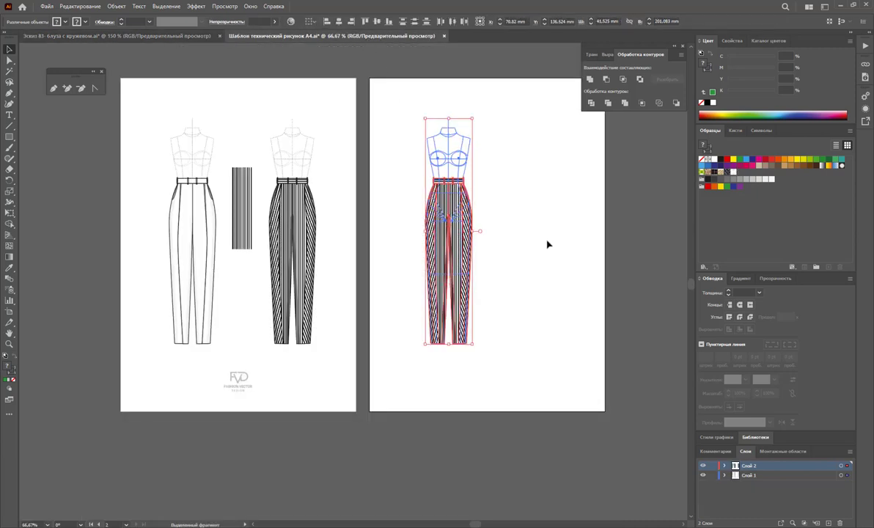
click(546, 244)
Step: Paste and group the magenta blouse, place it on the torso, and bring it to front
key(ctrl+v)
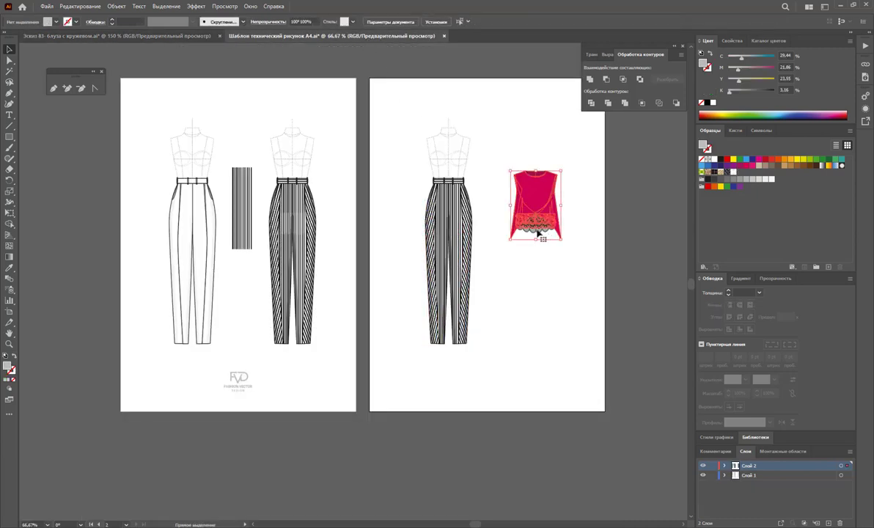
right_click(536, 202)
click(554, 272)
drag(539, 210, 452, 176)
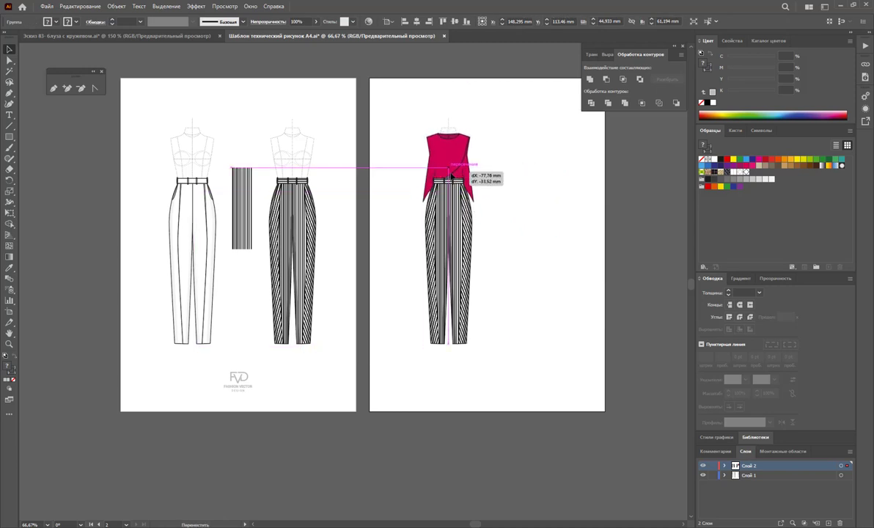
drag(453, 176, 455, 177)
right_click(460, 178)
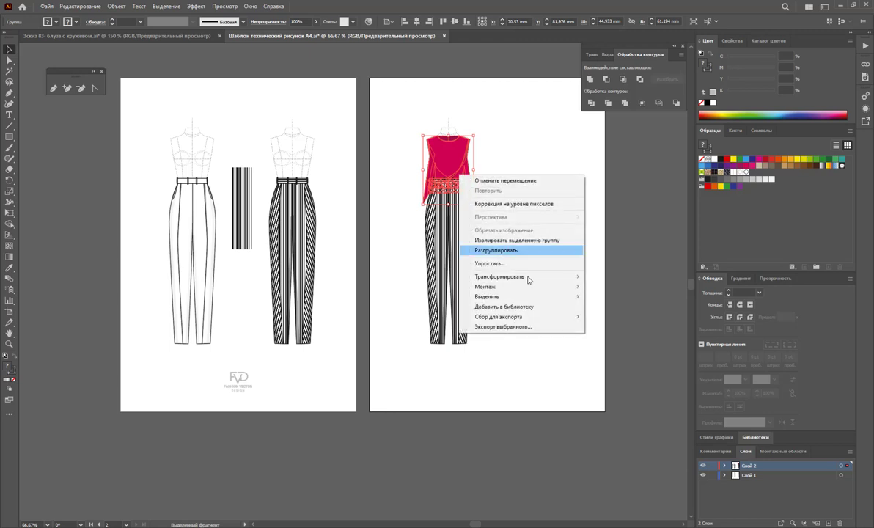
click(594, 287)
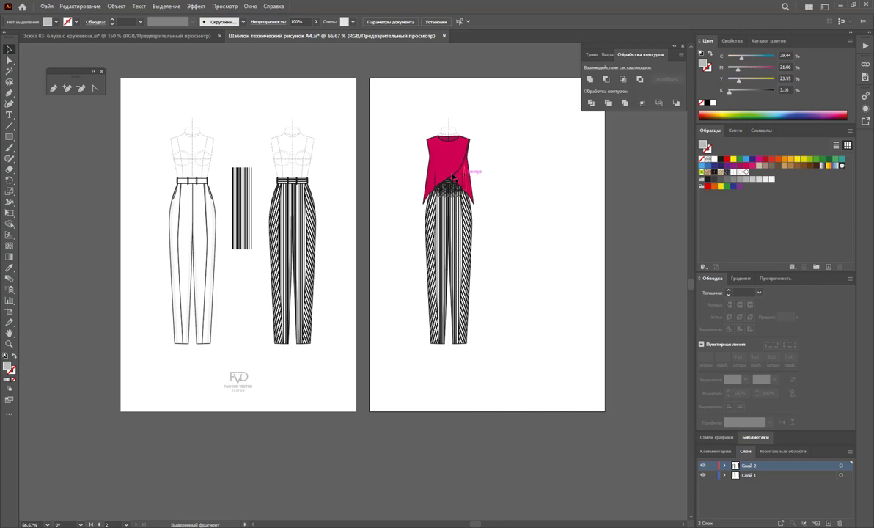
Step: Drag a blouse copy to the right and move the figure's blouse to the left edge
drag(448, 164, 538, 164)
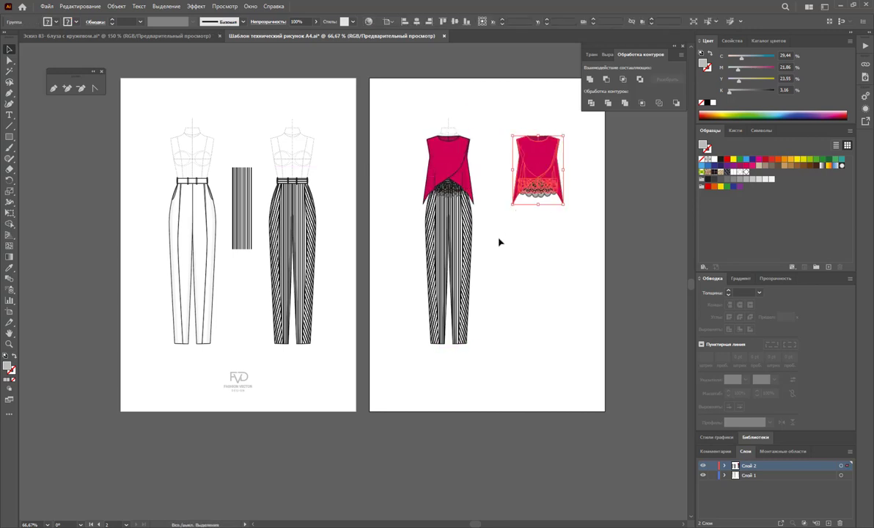
click(437, 249)
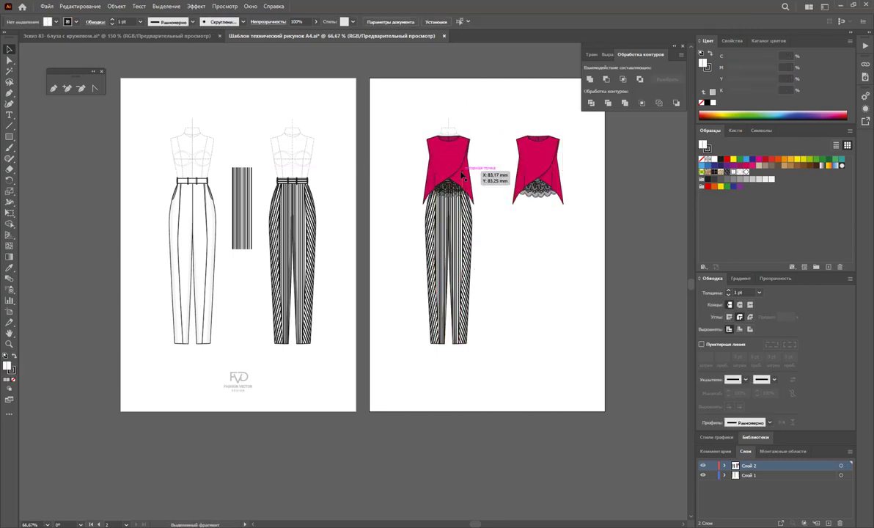
drag(449, 170, 375, 170)
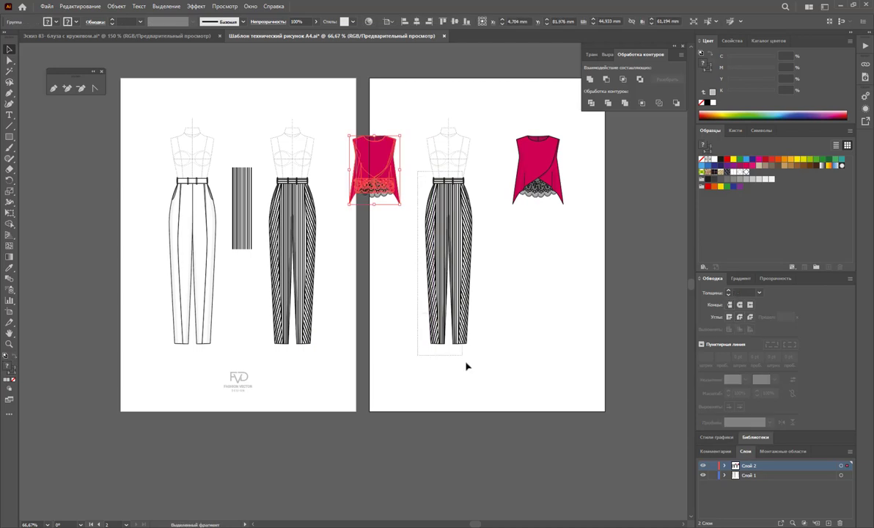
Step: Lock the croquis layer, group the trousers, and place a trousers copy under the right blouse
click(468, 317)
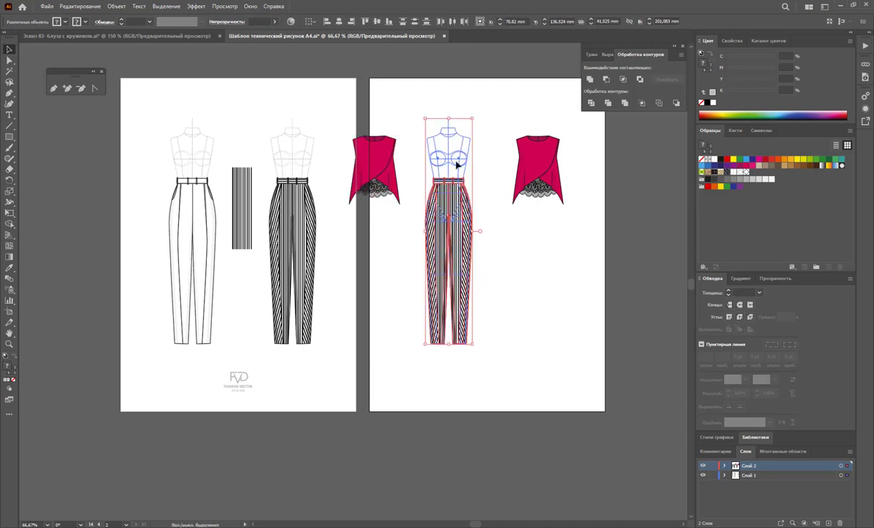
click(712, 476)
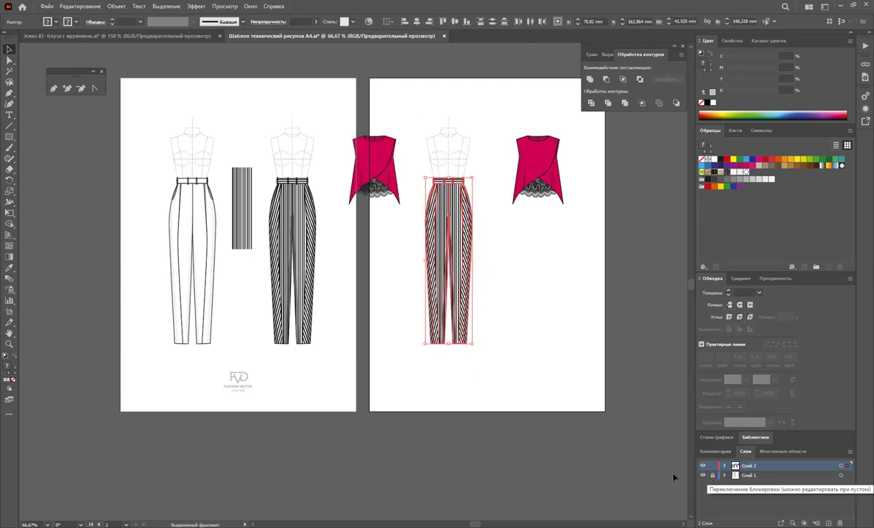
right_click(464, 237)
click(489, 294)
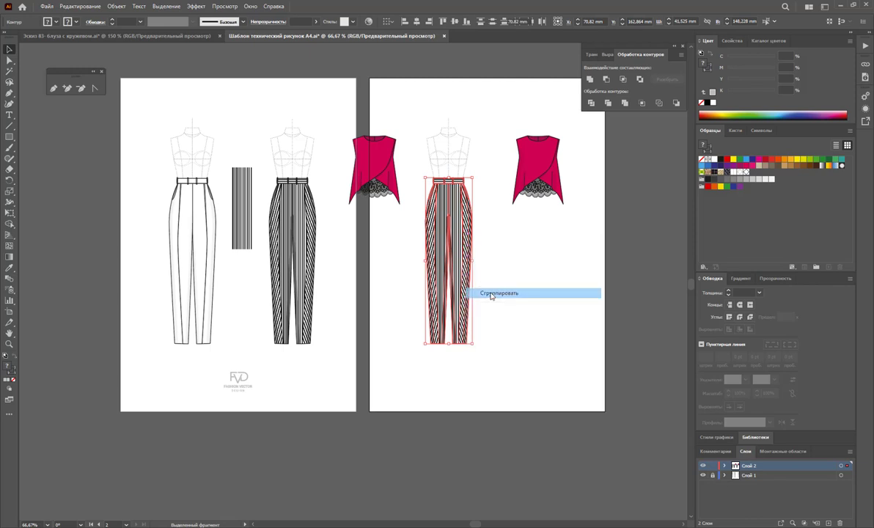
drag(460, 249, 548, 289)
click(608, 302)
Step: Move the lace blouse onto the middle figure's torso and nudge it down-left
drag(404, 189, 460, 178)
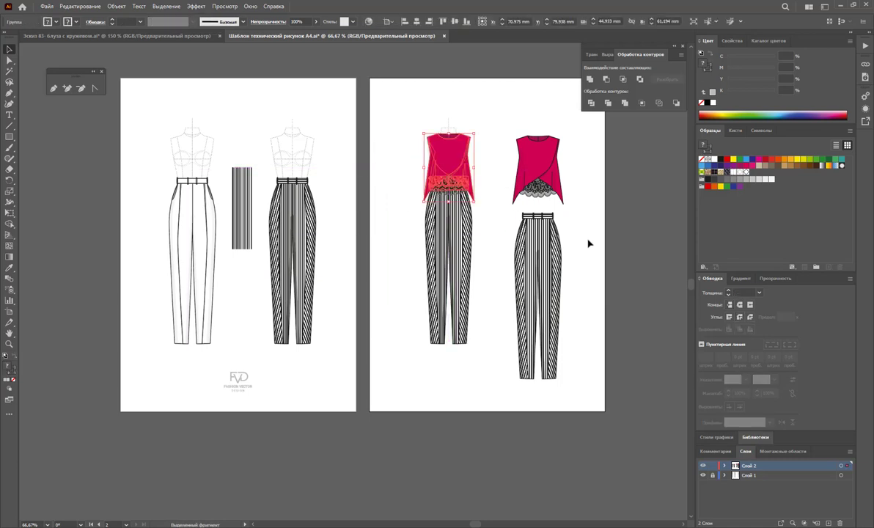
key(Down)
key(Left)
key(Down)
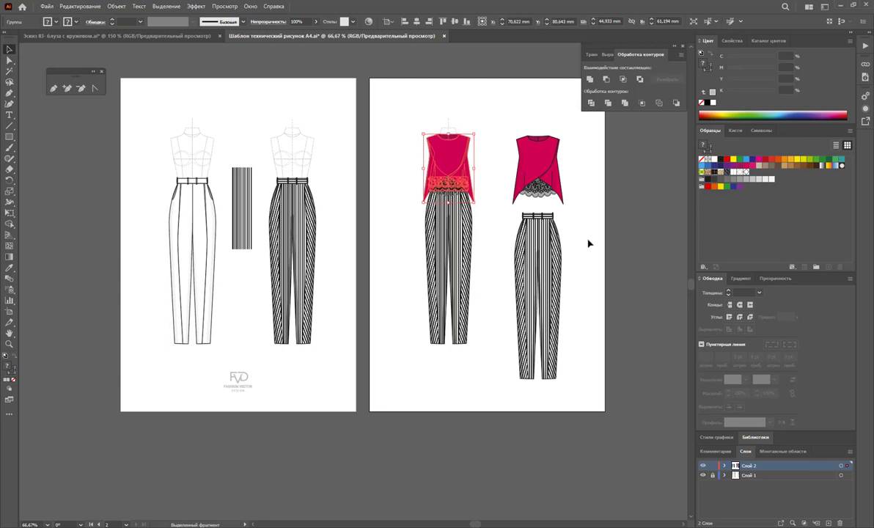
click(588, 243)
Step: Raise the right blouse-and-trousers pair slightly, then select both outfits
click(541, 252)
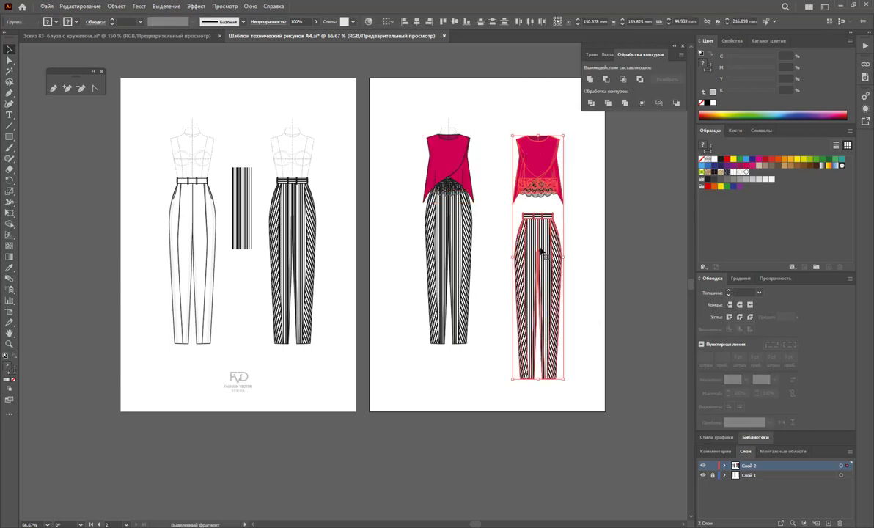
mouse_move(541, 251)
mouse_down()
mouse_move(547, 233)
mouse_move(555, 253)
mouse_up()
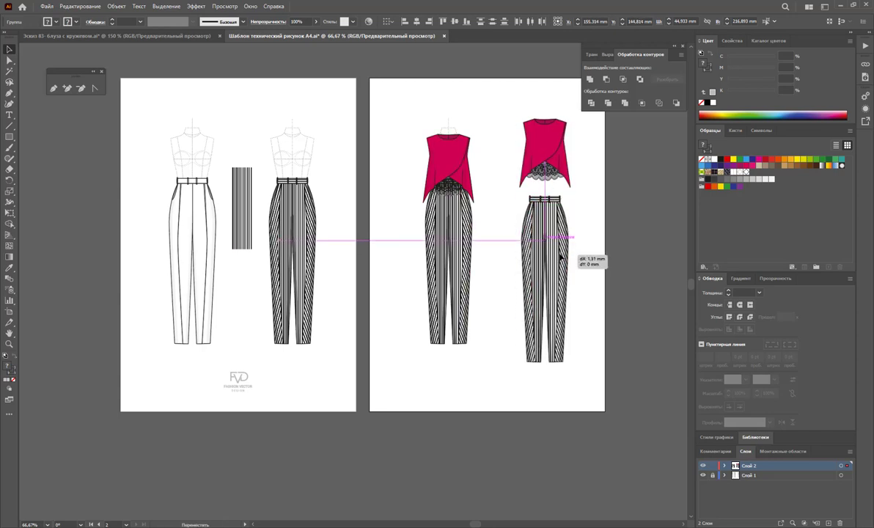
click(587, 298)
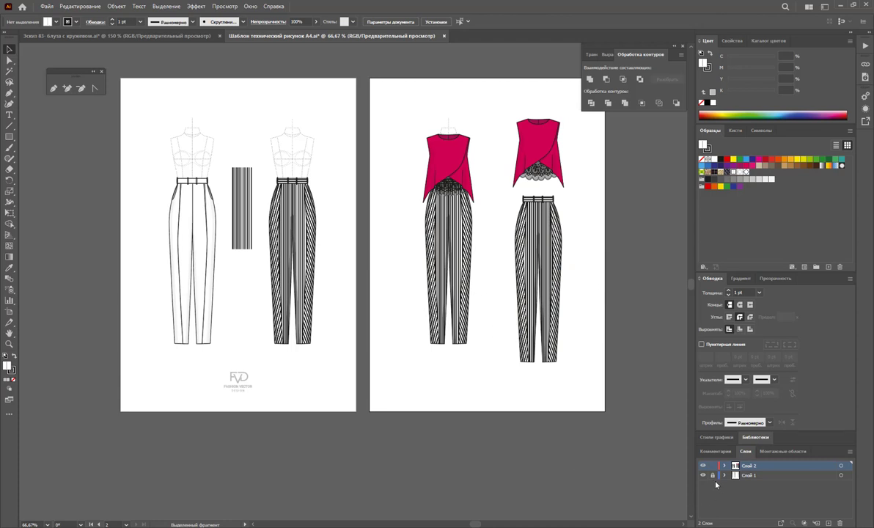
drag(398, 97, 589, 380)
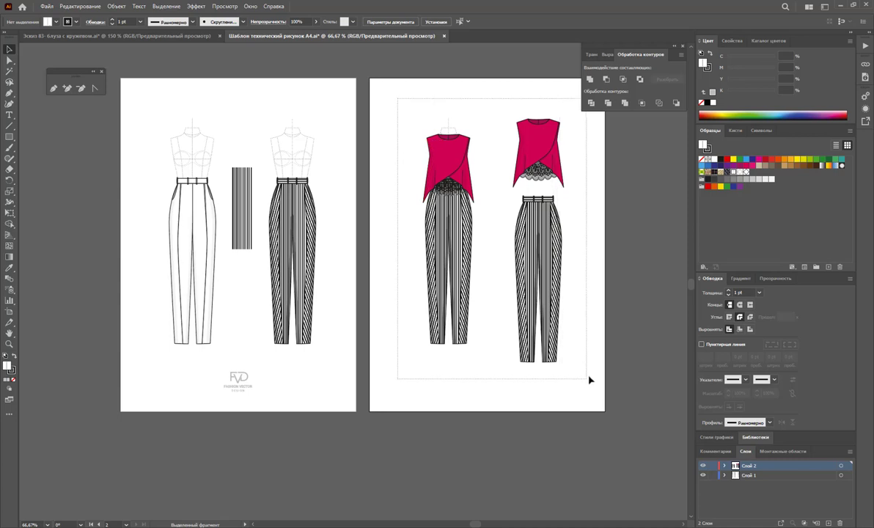
Step: Shift both outfit layouts slightly left and deselect them
drag(538, 271, 578, 289)
click(583, 291)
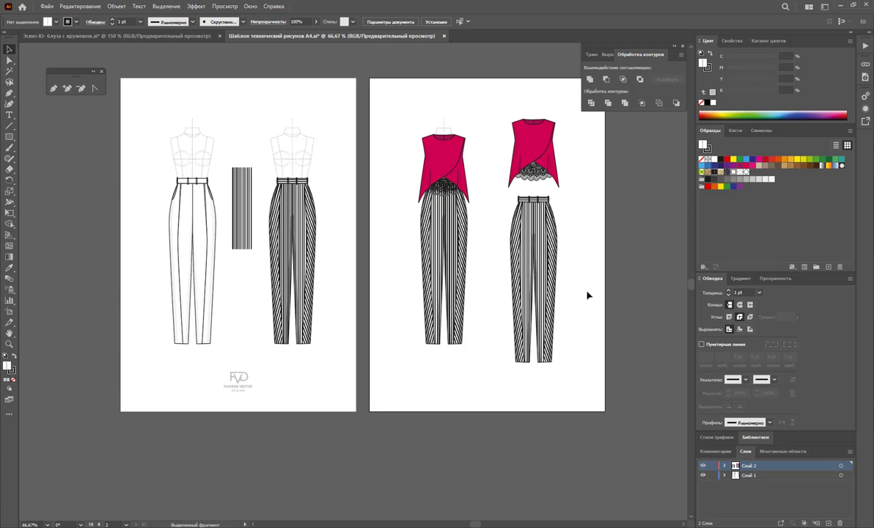
scroll(566, 292, up, 1)
drag(472, 525, 489, 525)
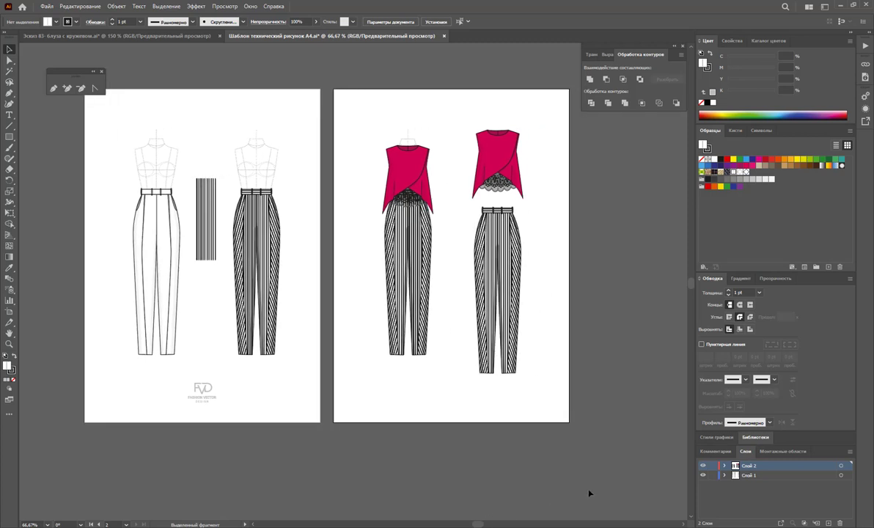